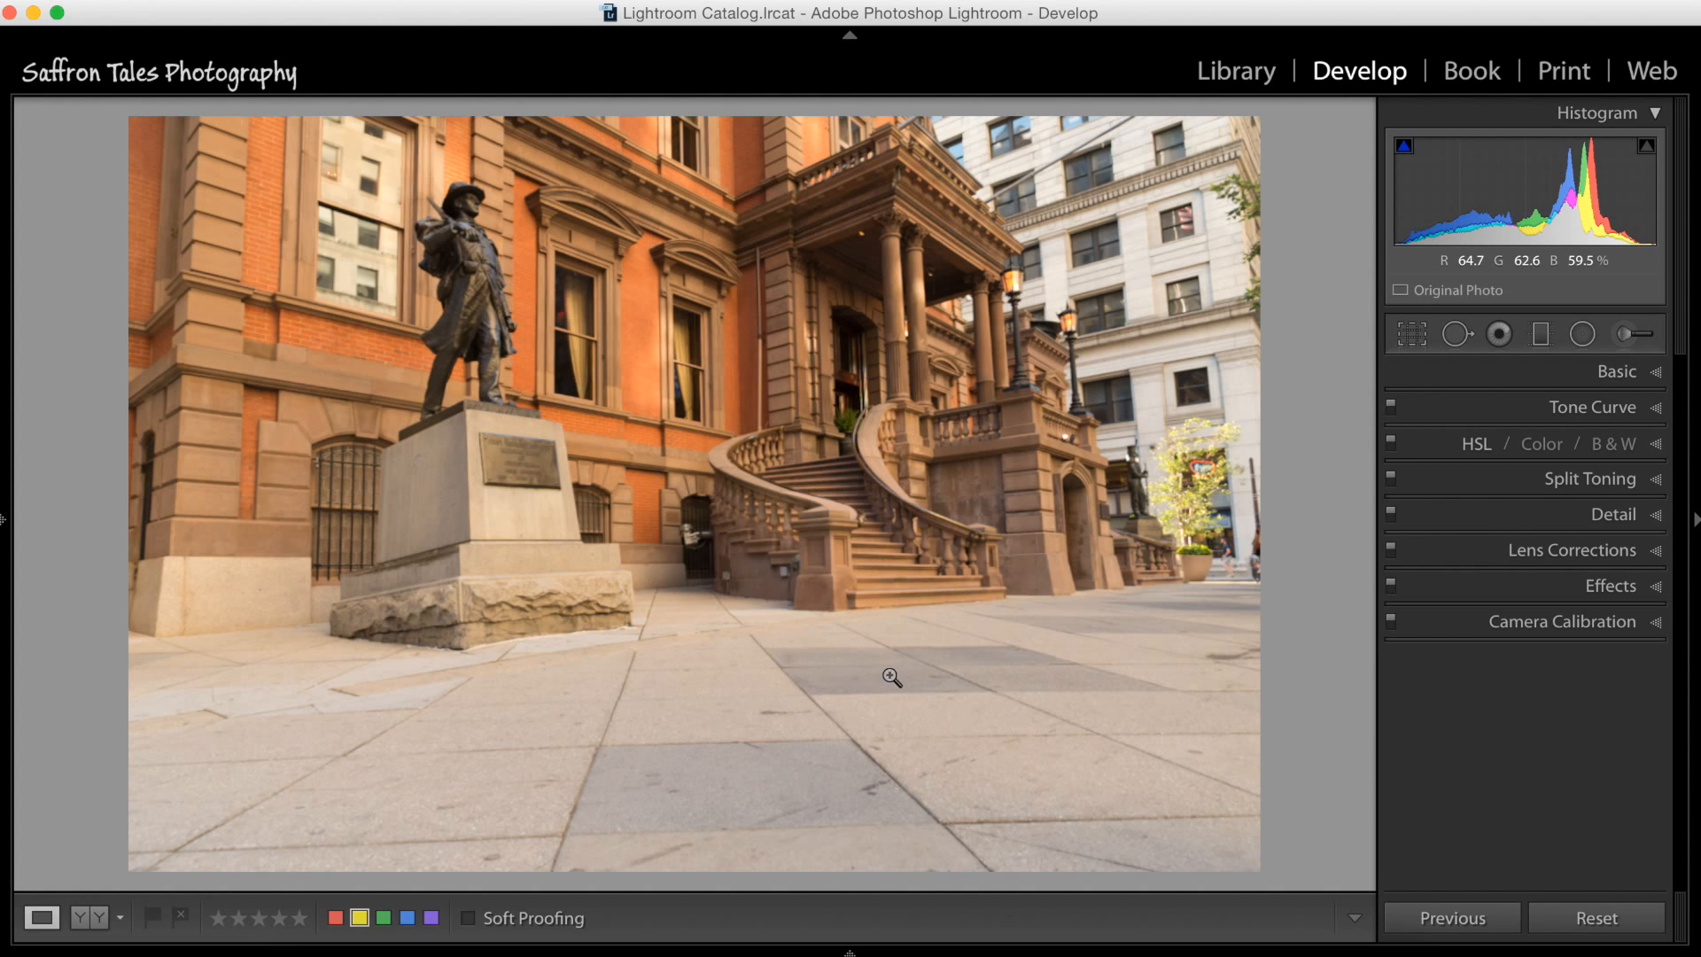
Compare neighbouring shots of the panorama series and inspect the statue's base and the curved staircase at full size
key(Right)
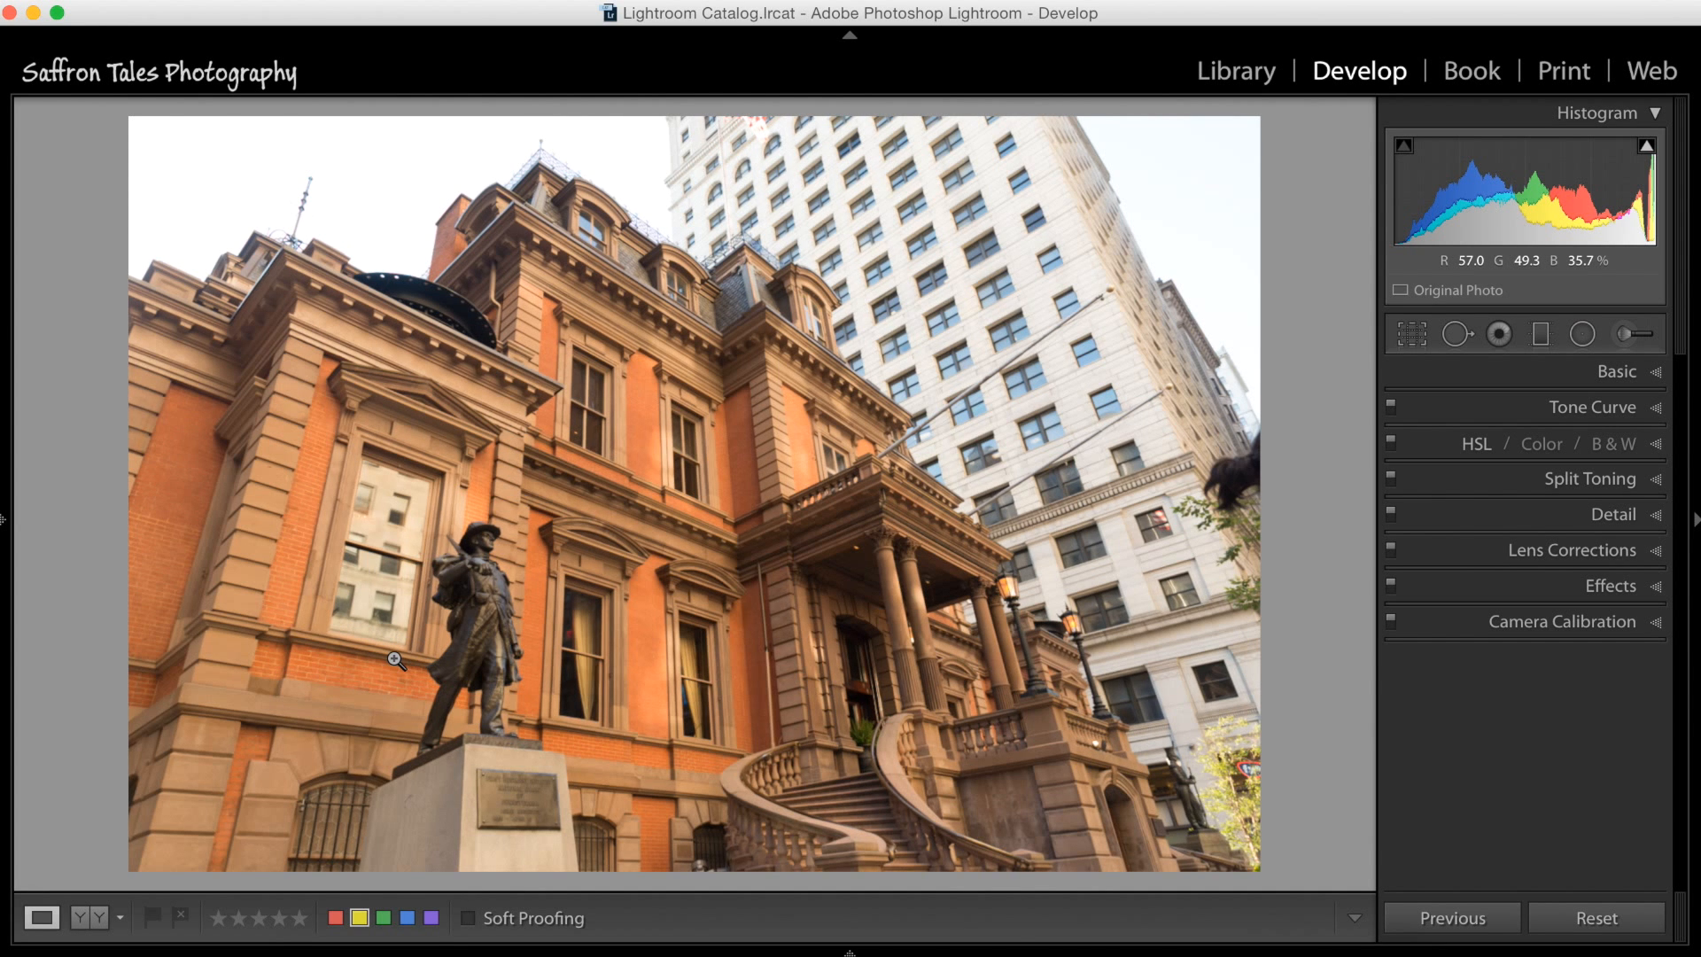
key(Right)
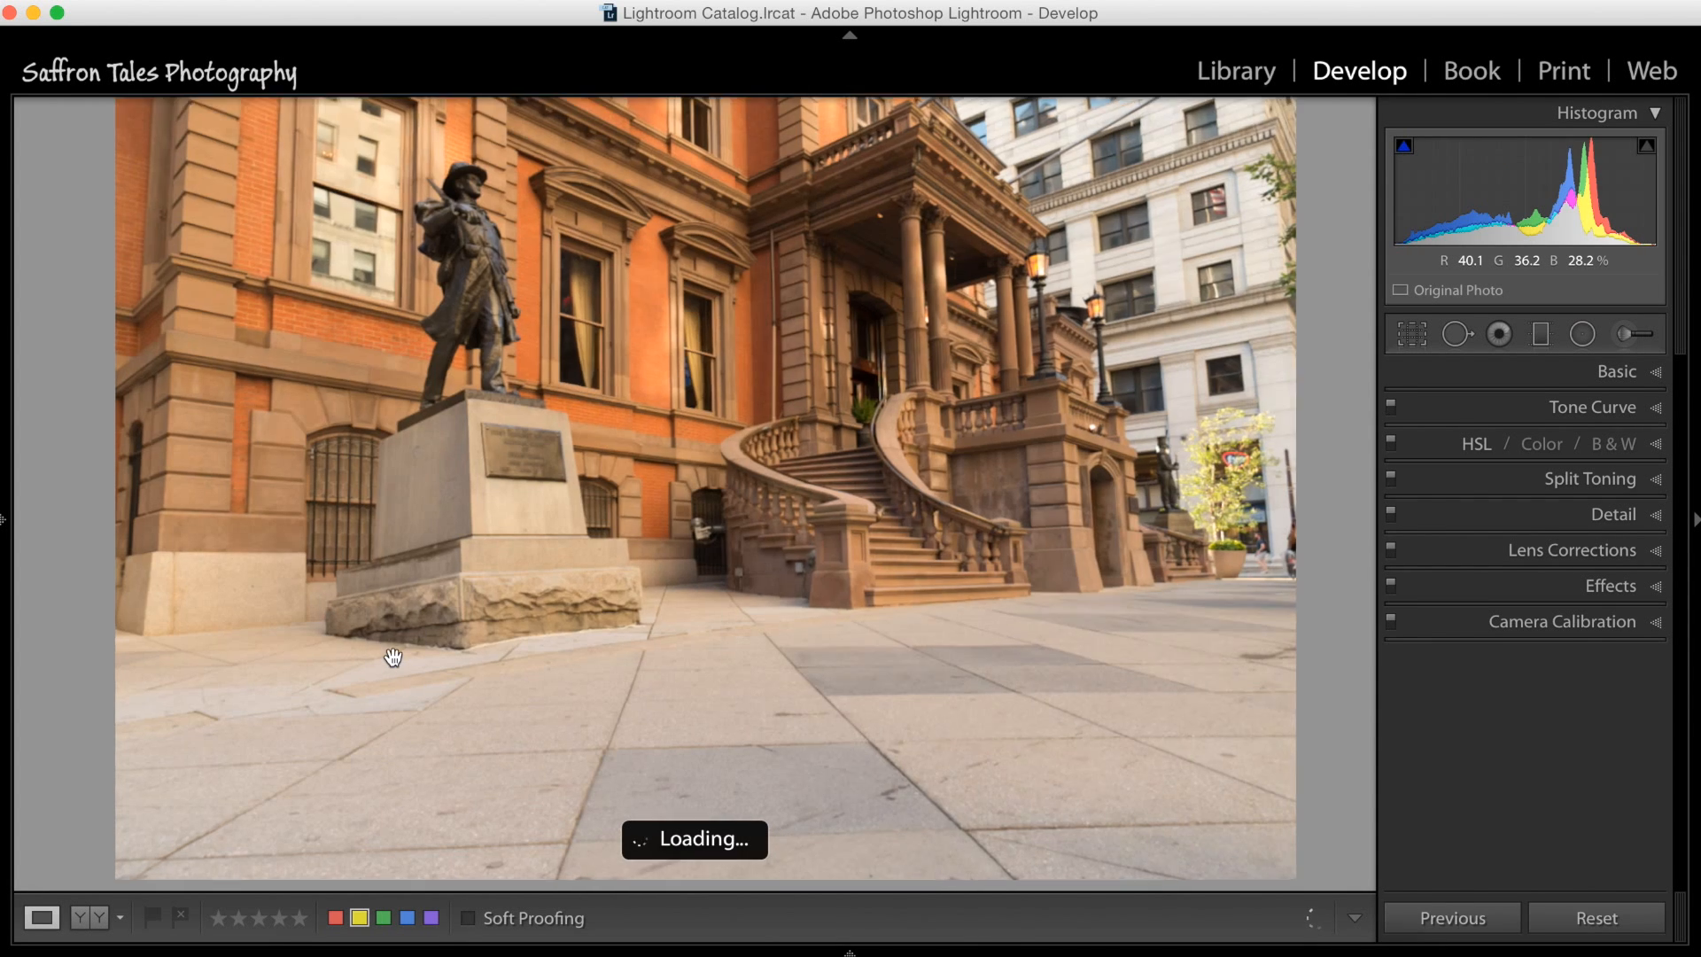
click(393, 659)
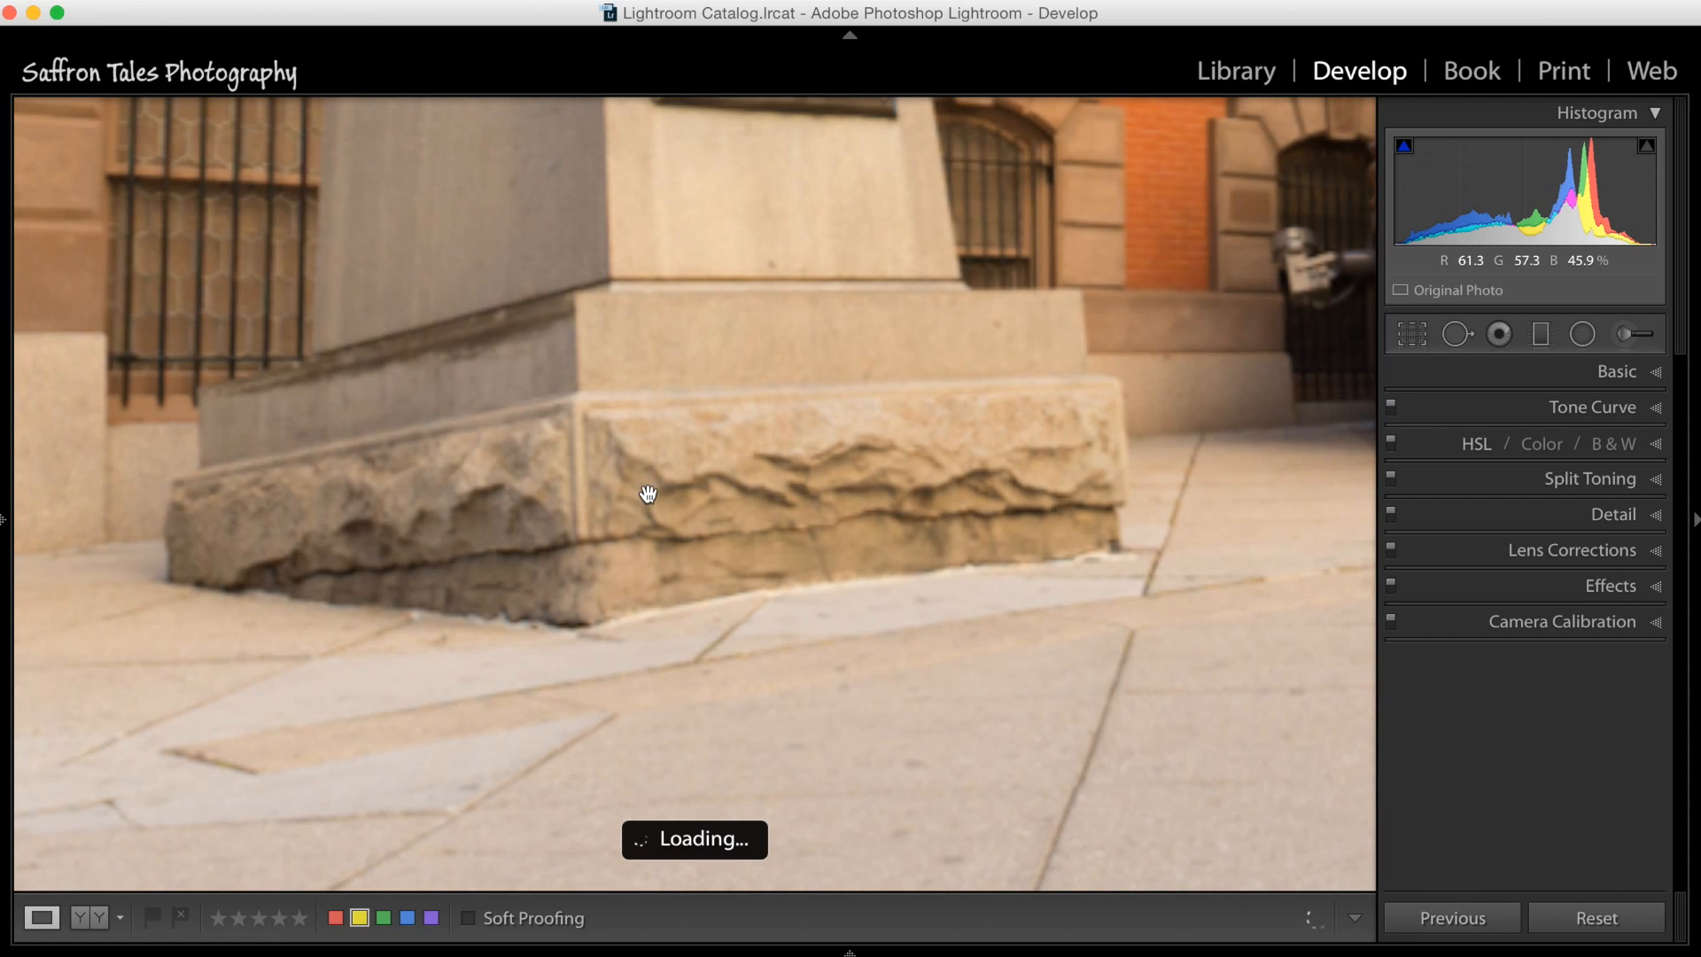
click(601, 660)
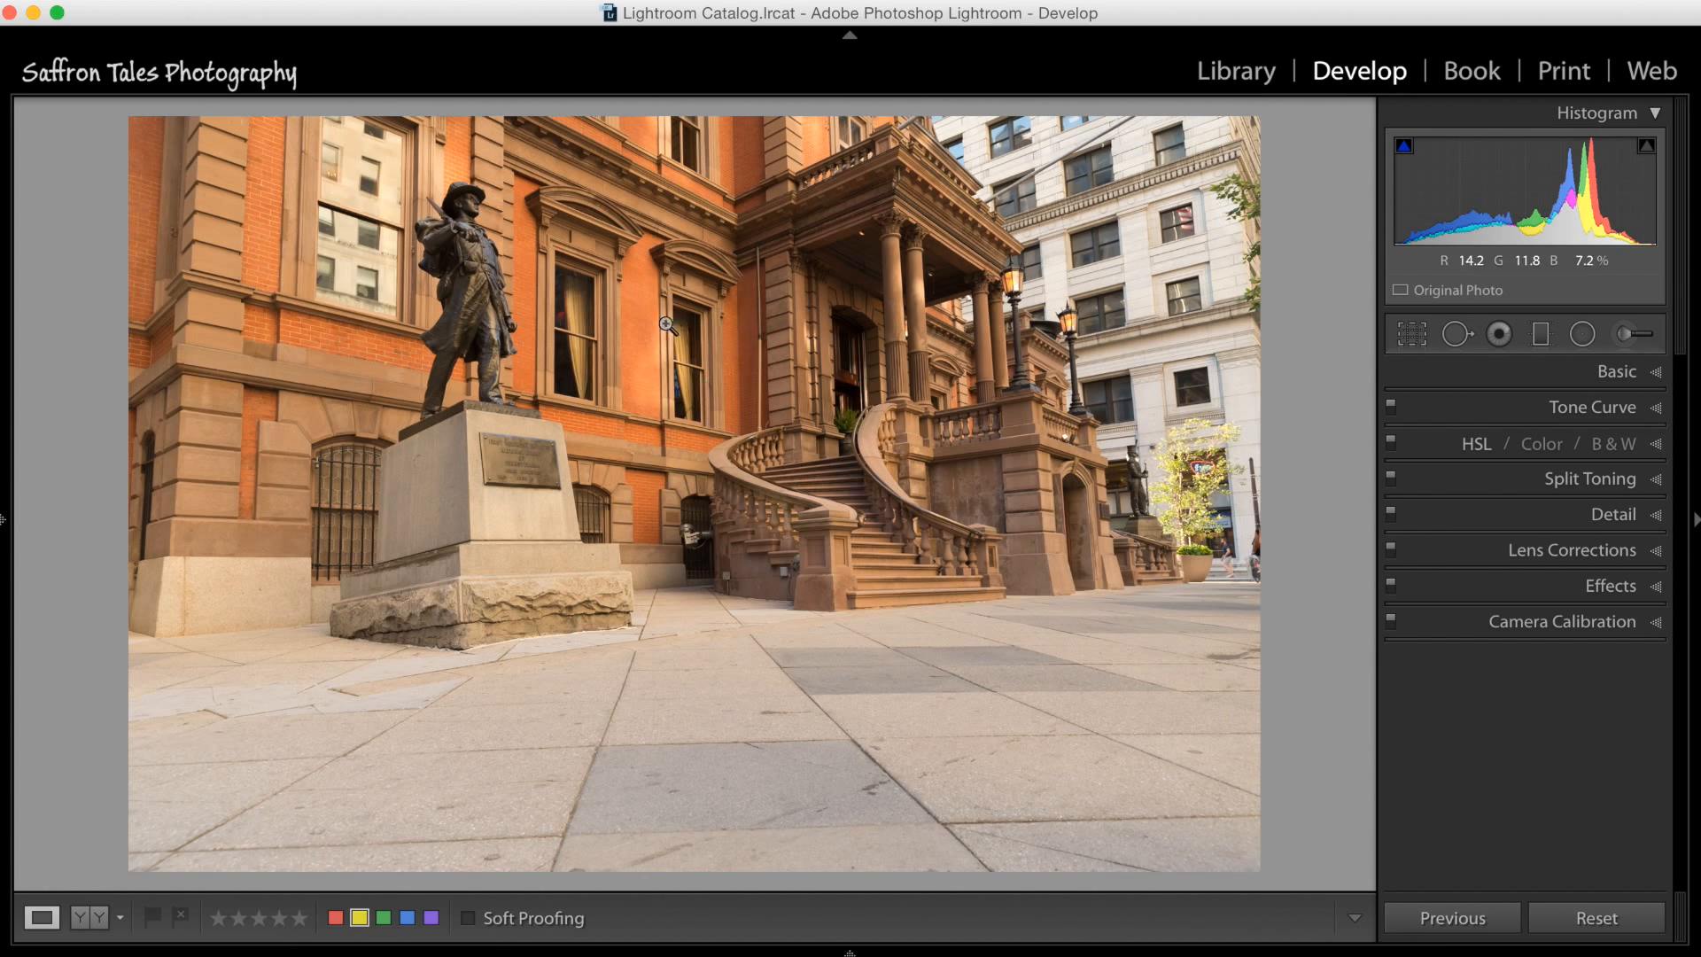
click(697, 420)
click(719, 462)
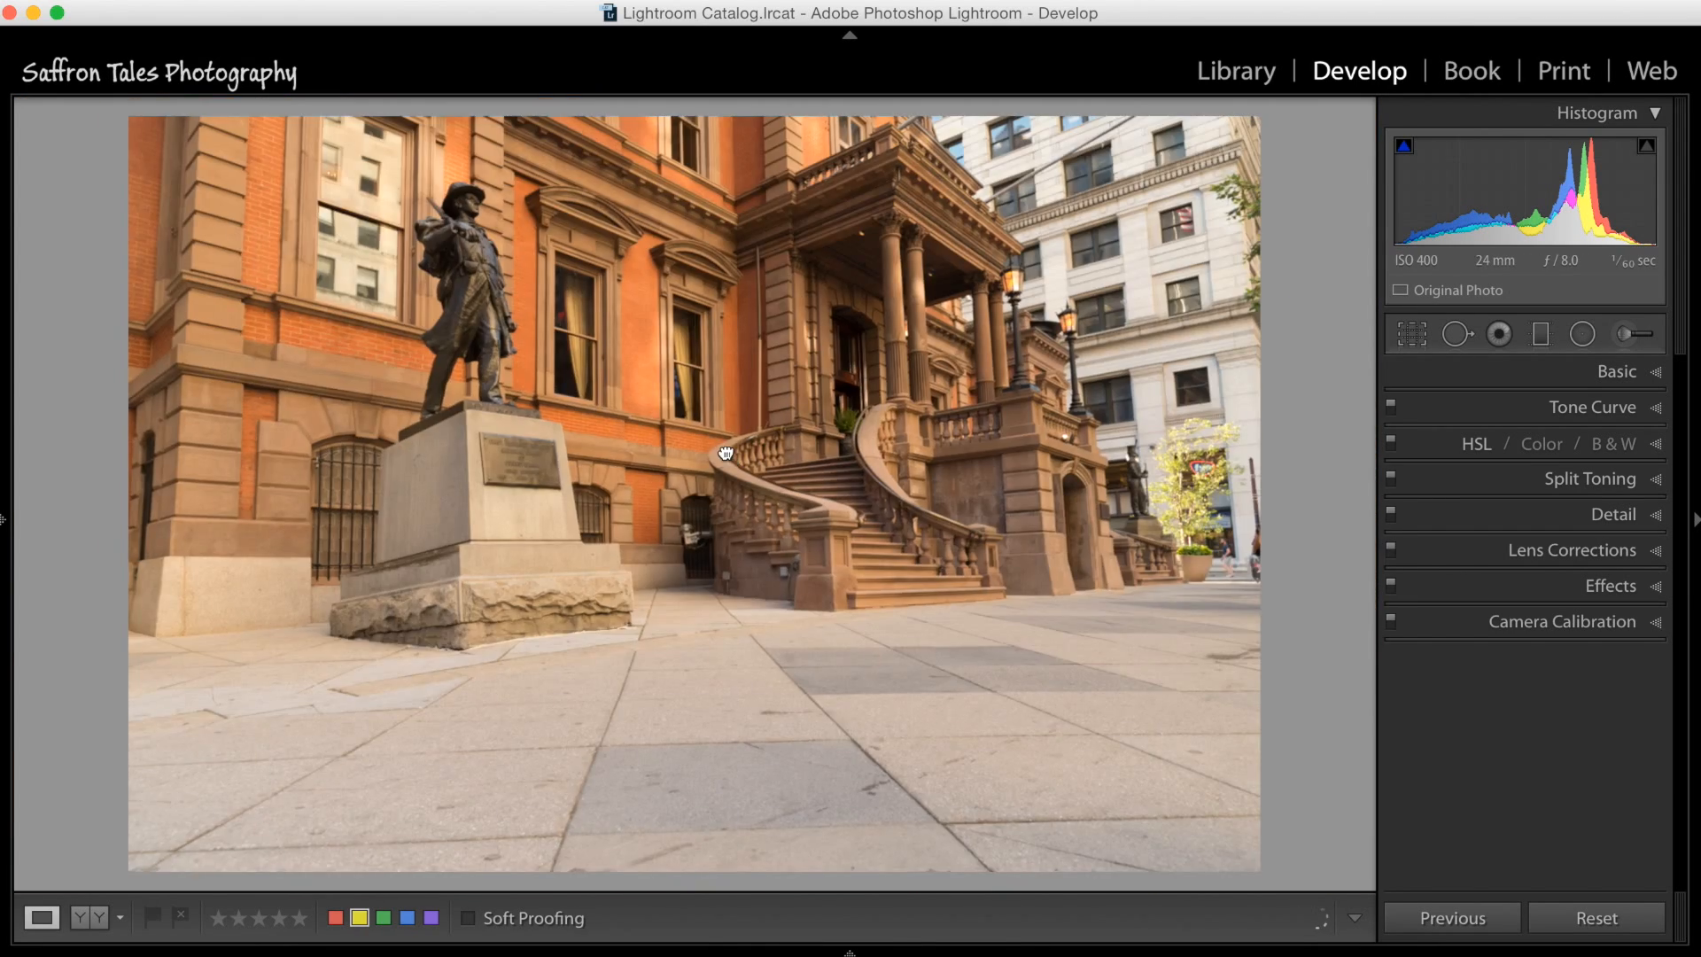
click(726, 458)
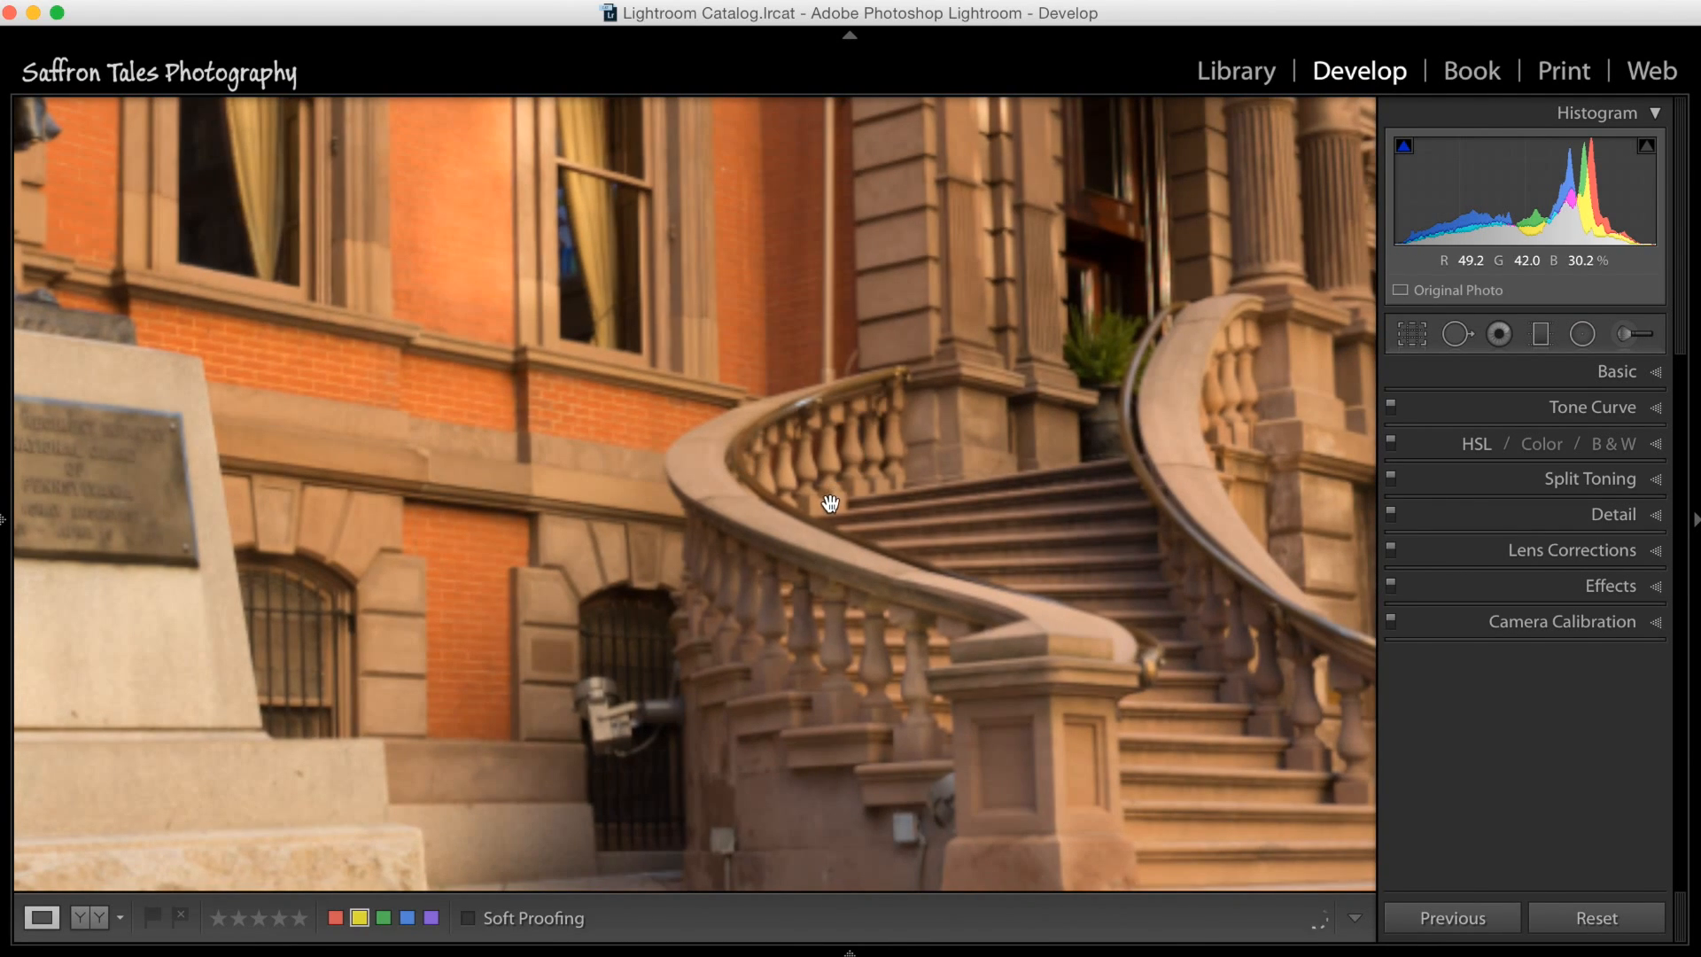
click(877, 522)
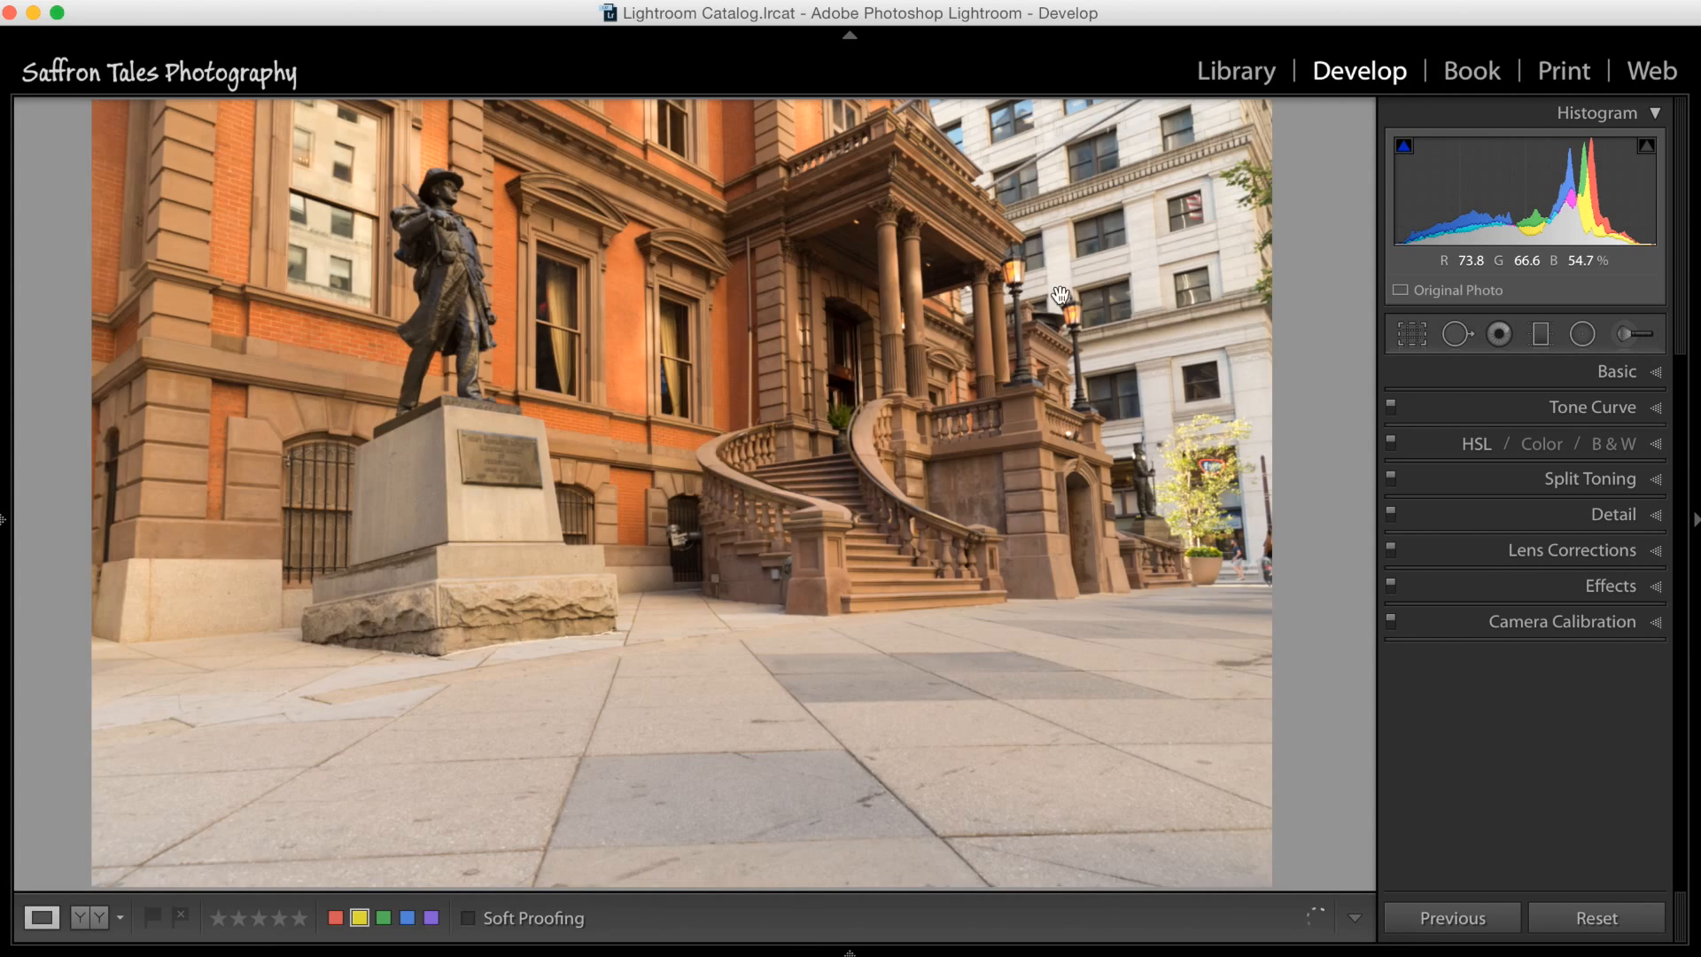
click(941, 477)
click(944, 460)
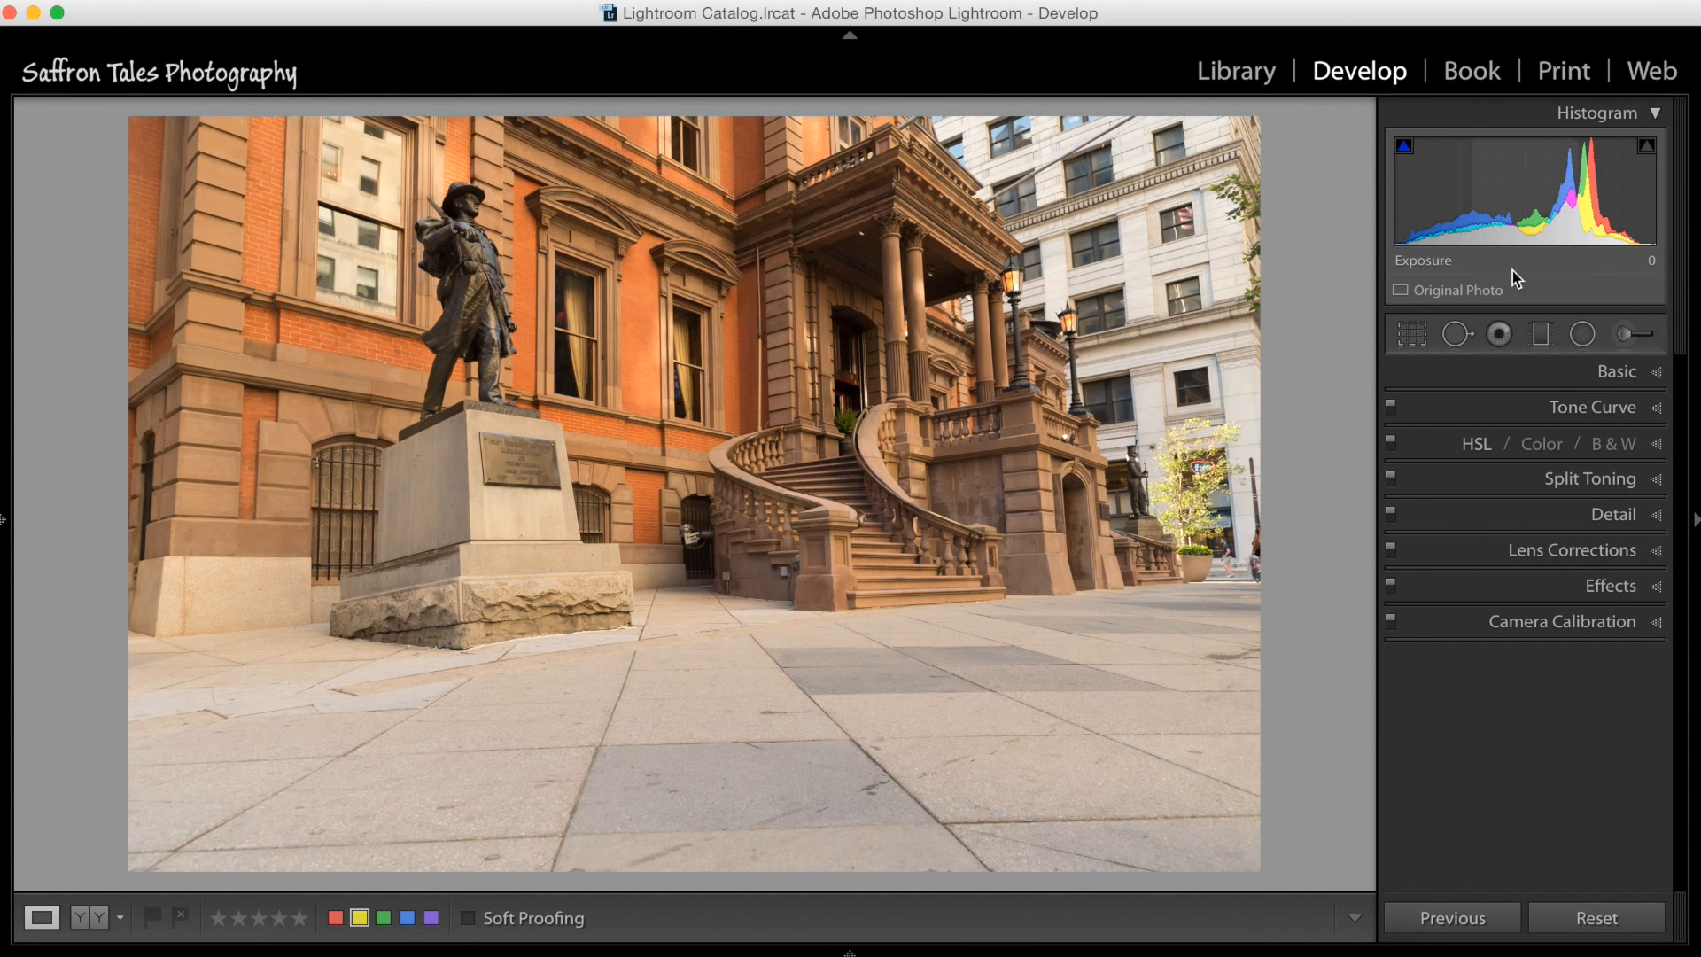
Set the photo's Highlights to −100 and Shadows to +100
click(1508, 374)
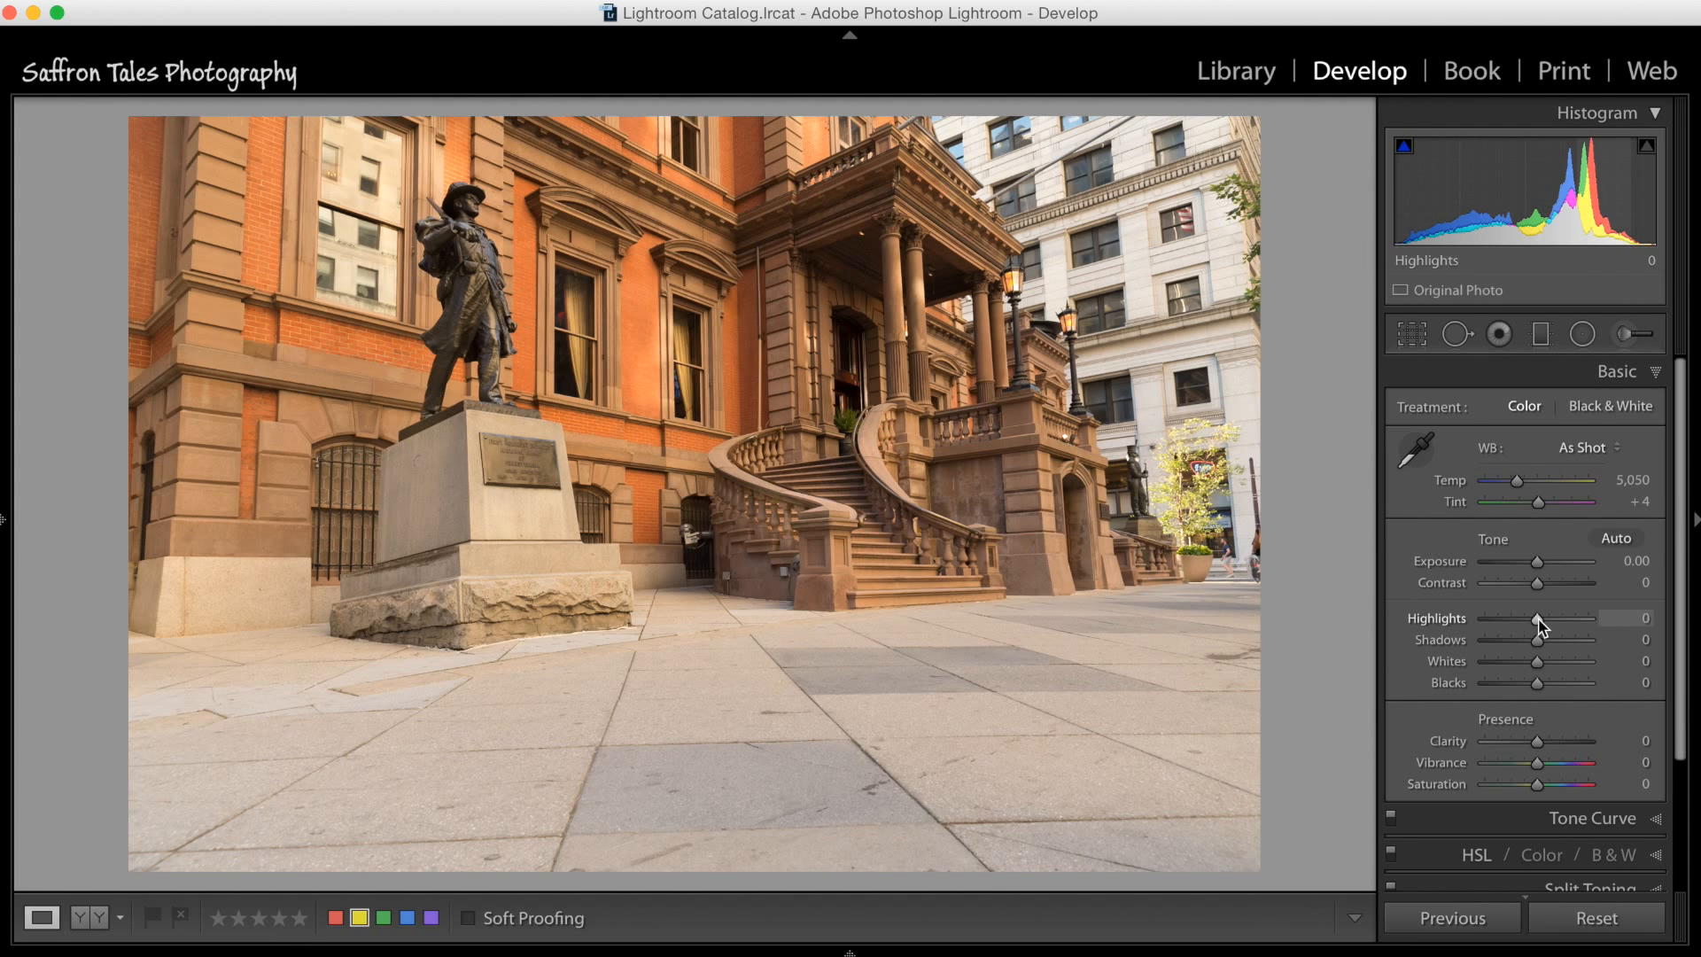
drag(1538, 619, 1437, 619)
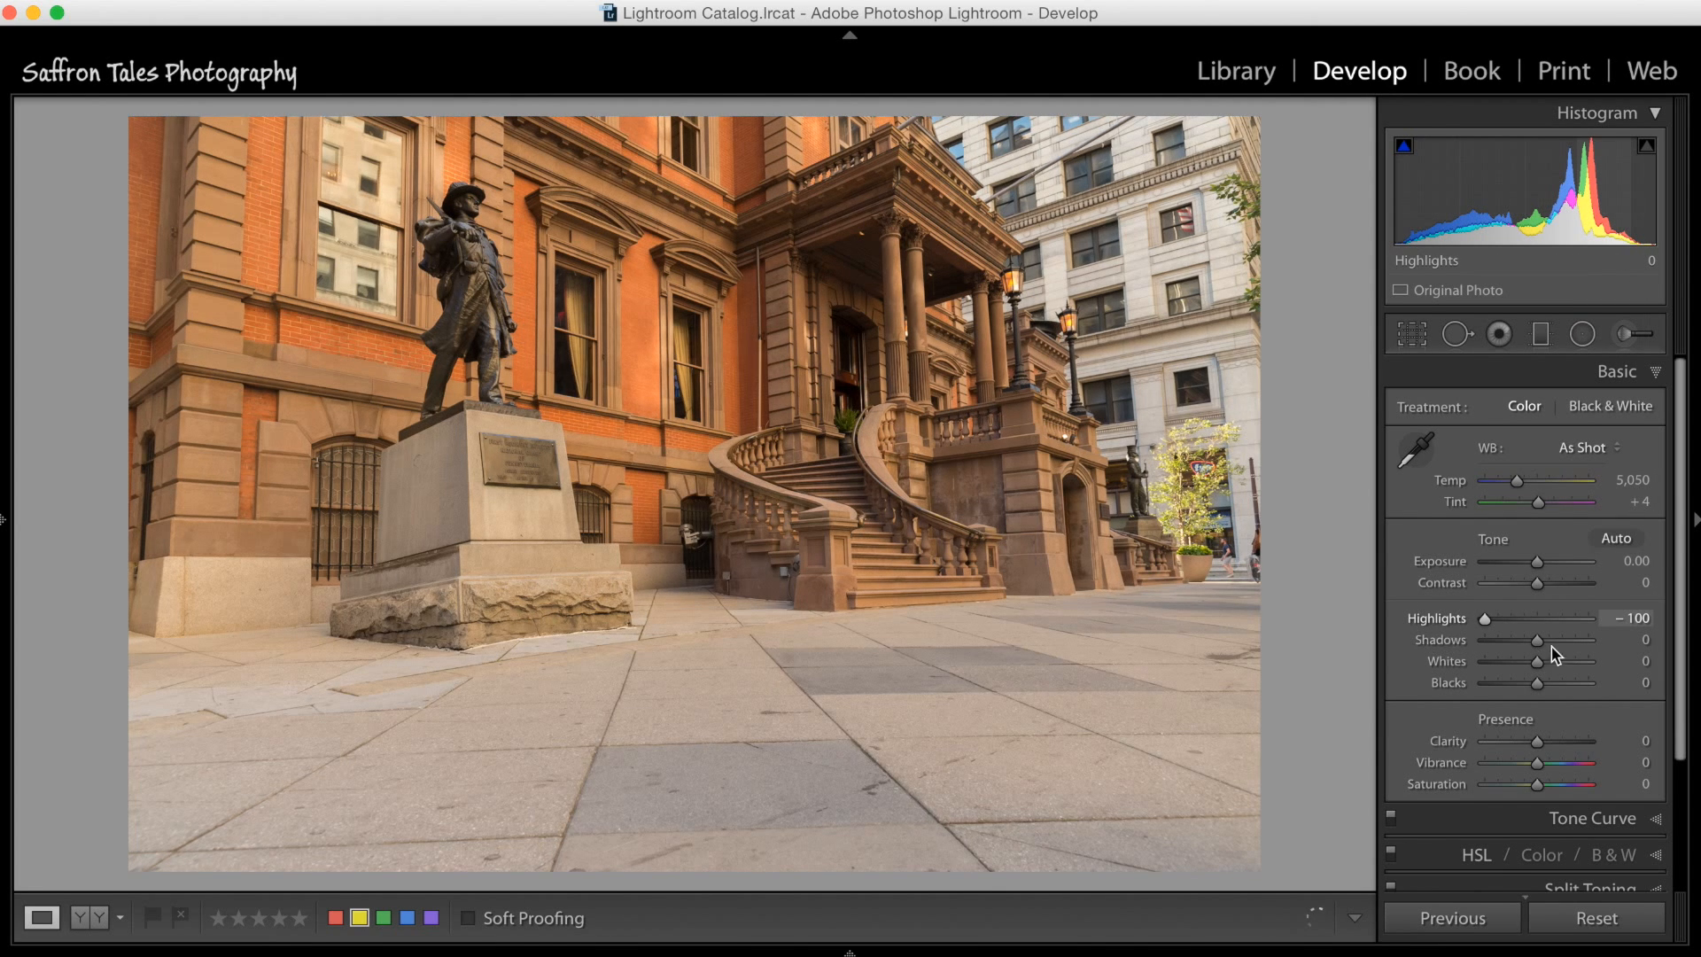
drag(1540, 650, 1606, 653)
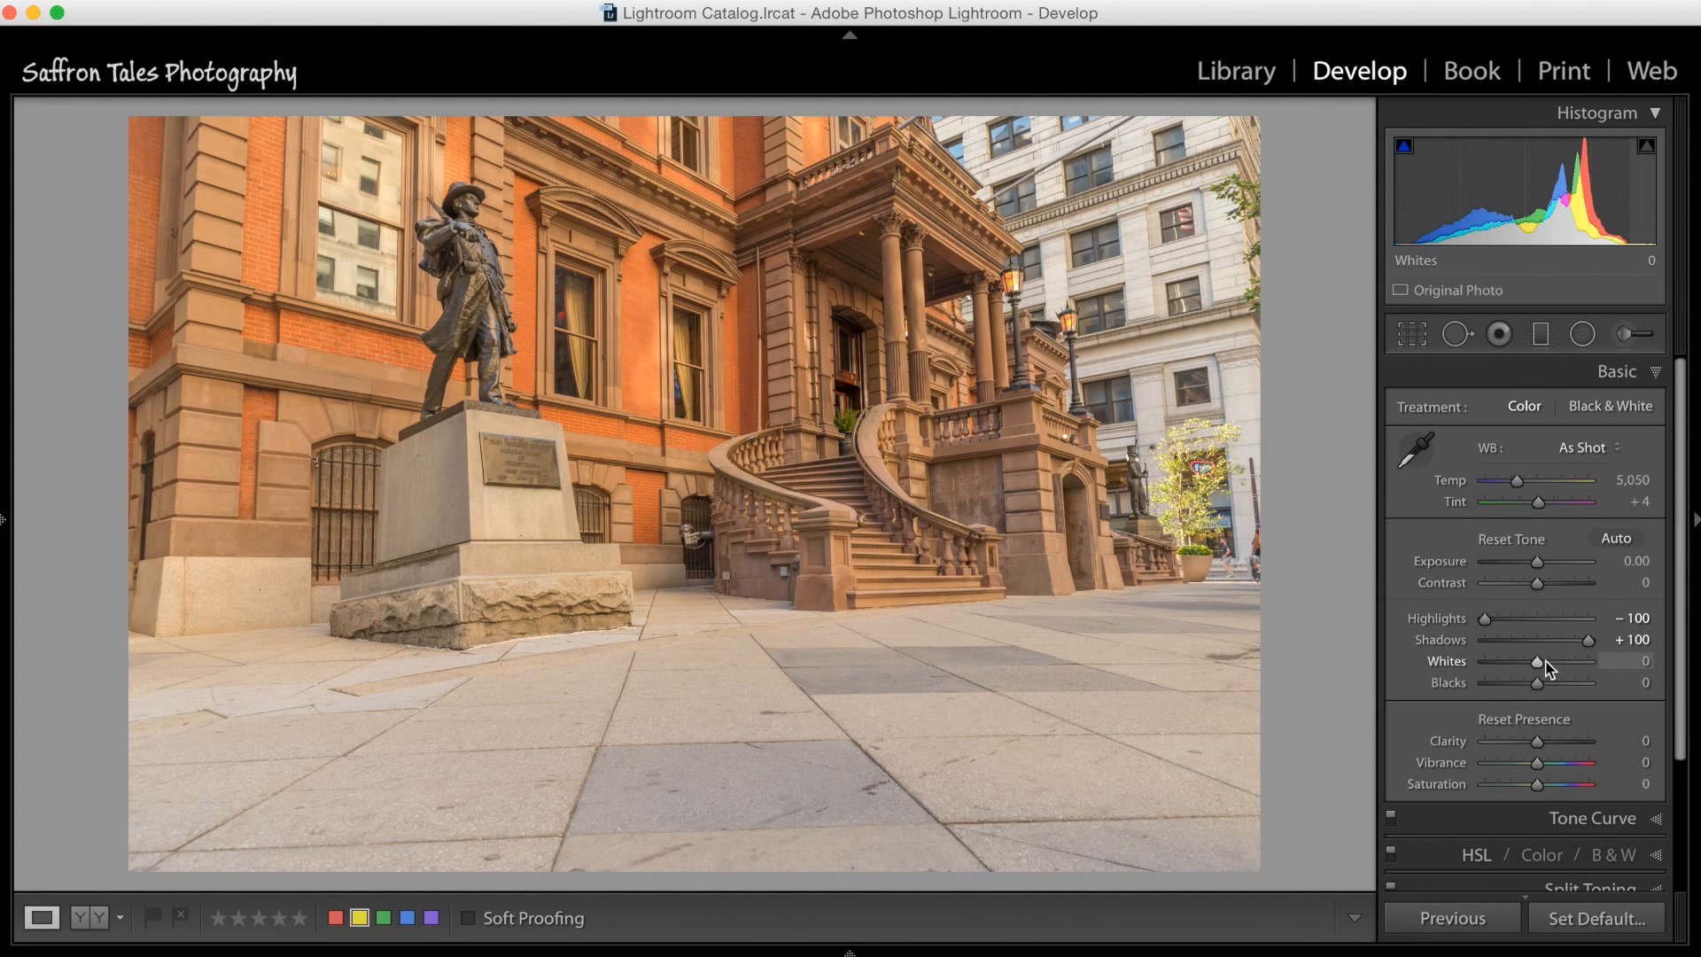
Set Whites to +8 and Blacks to −20, with Clarity at +12 and Vibrance at +9
drag(1538, 664, 1543, 667)
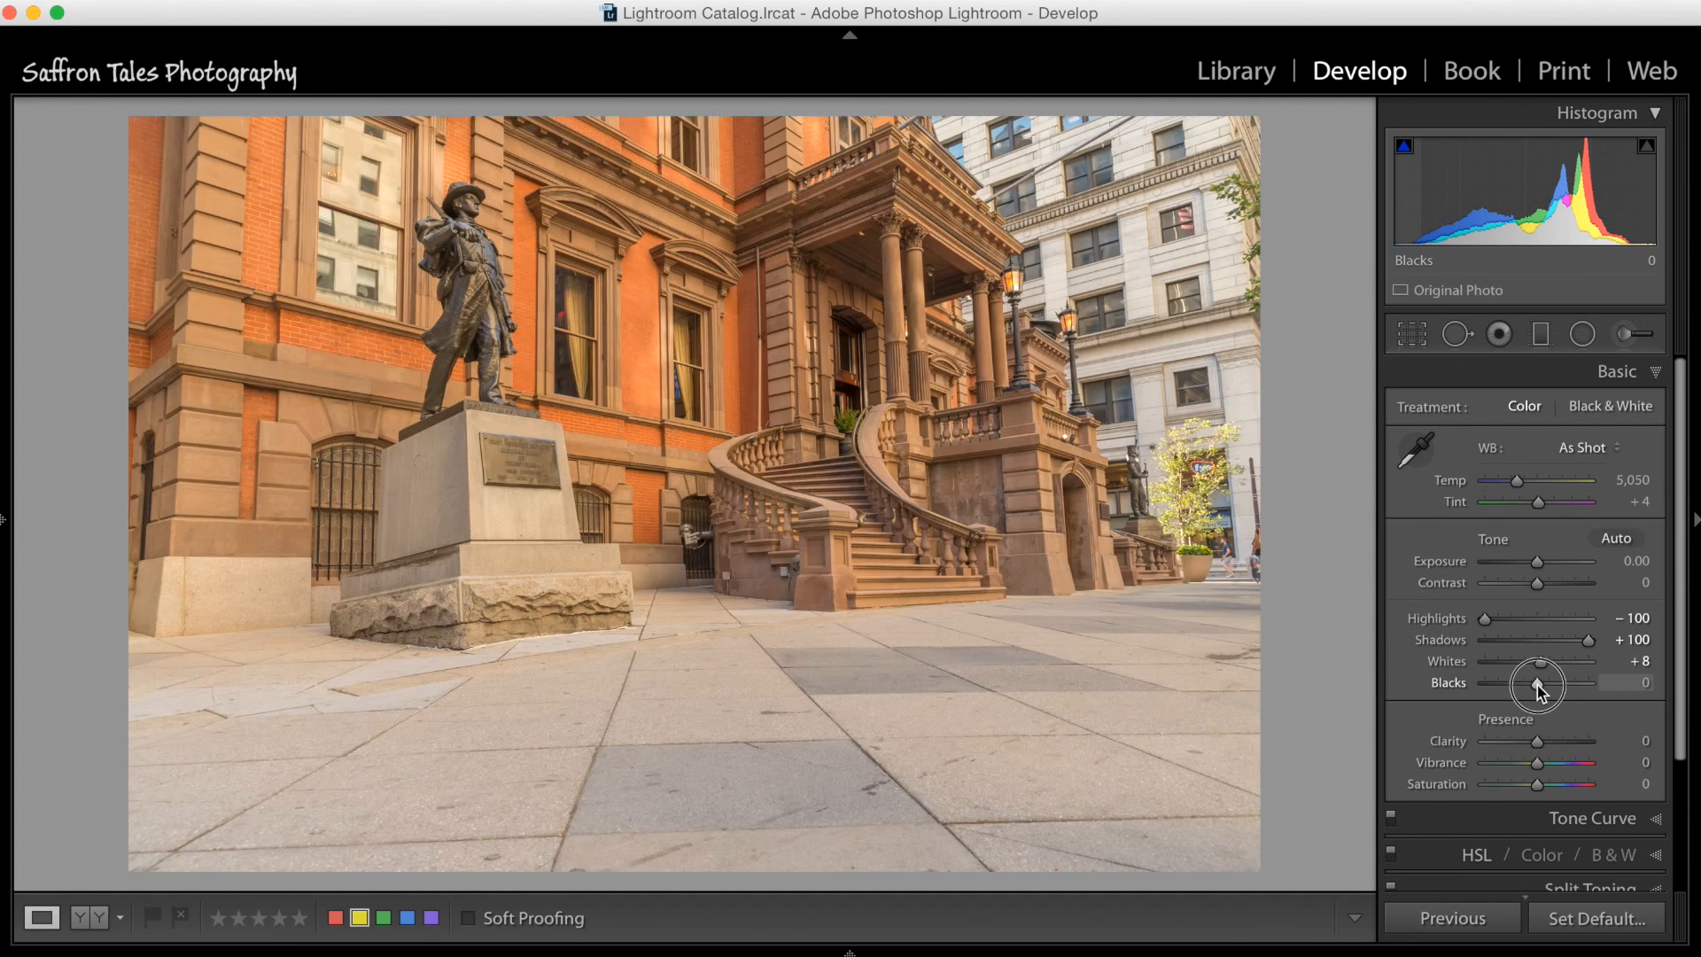
alt+click(1538, 684)
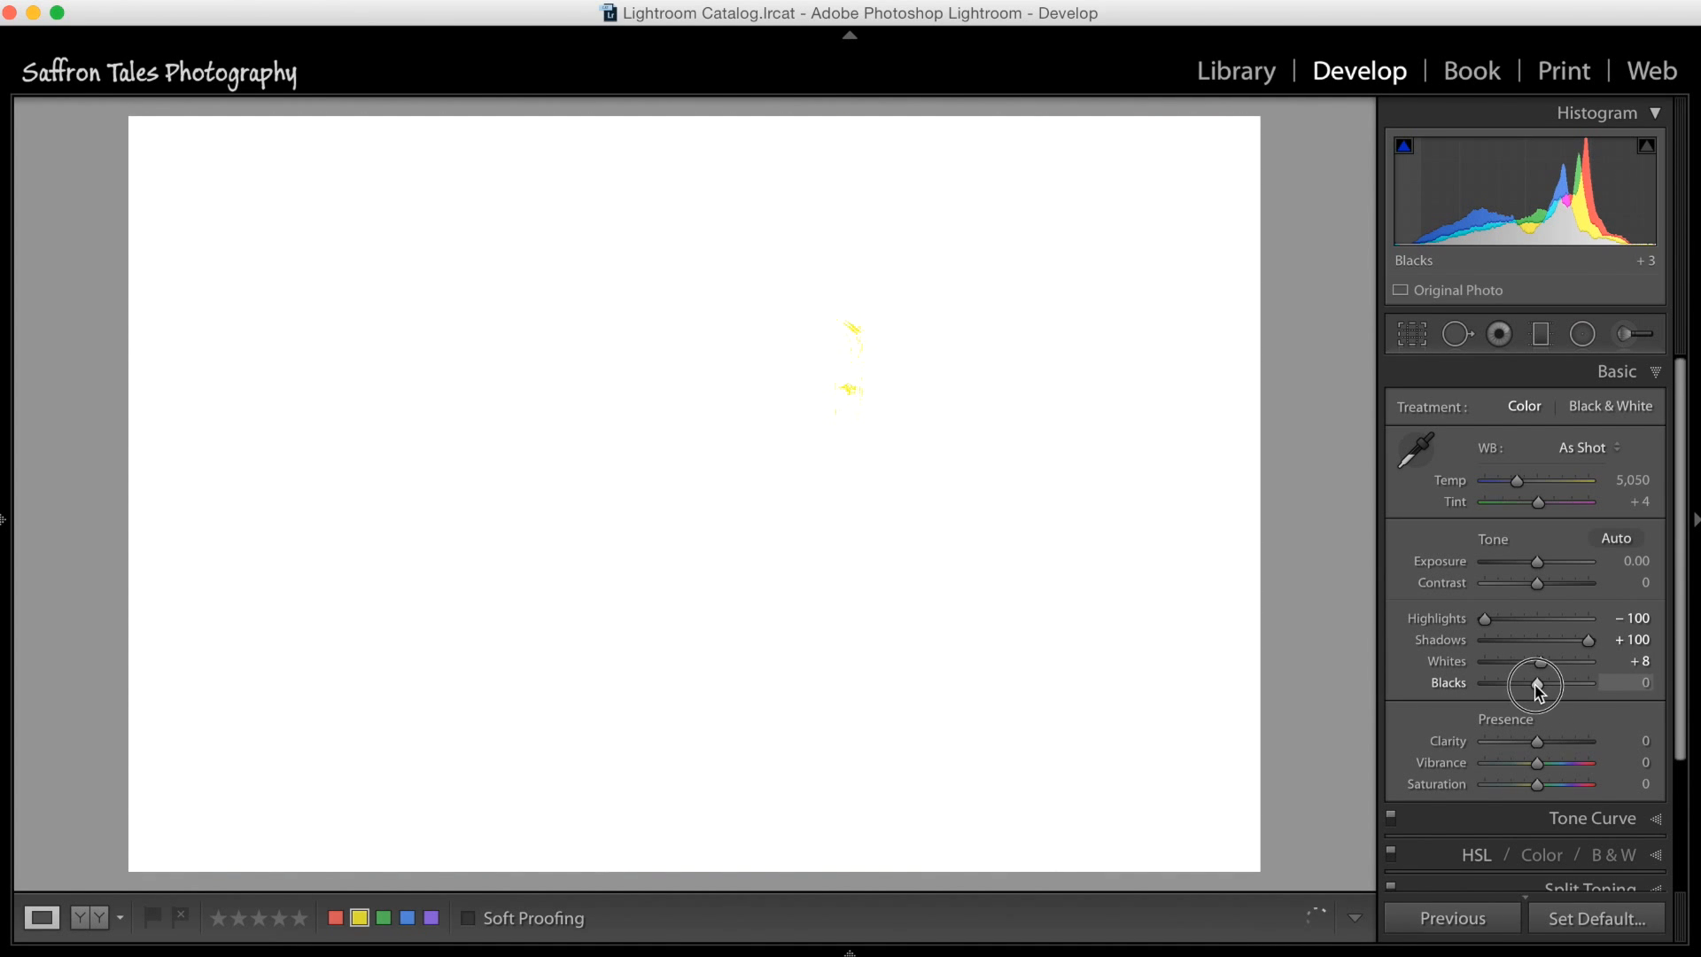
drag(1536, 690, 1526, 688)
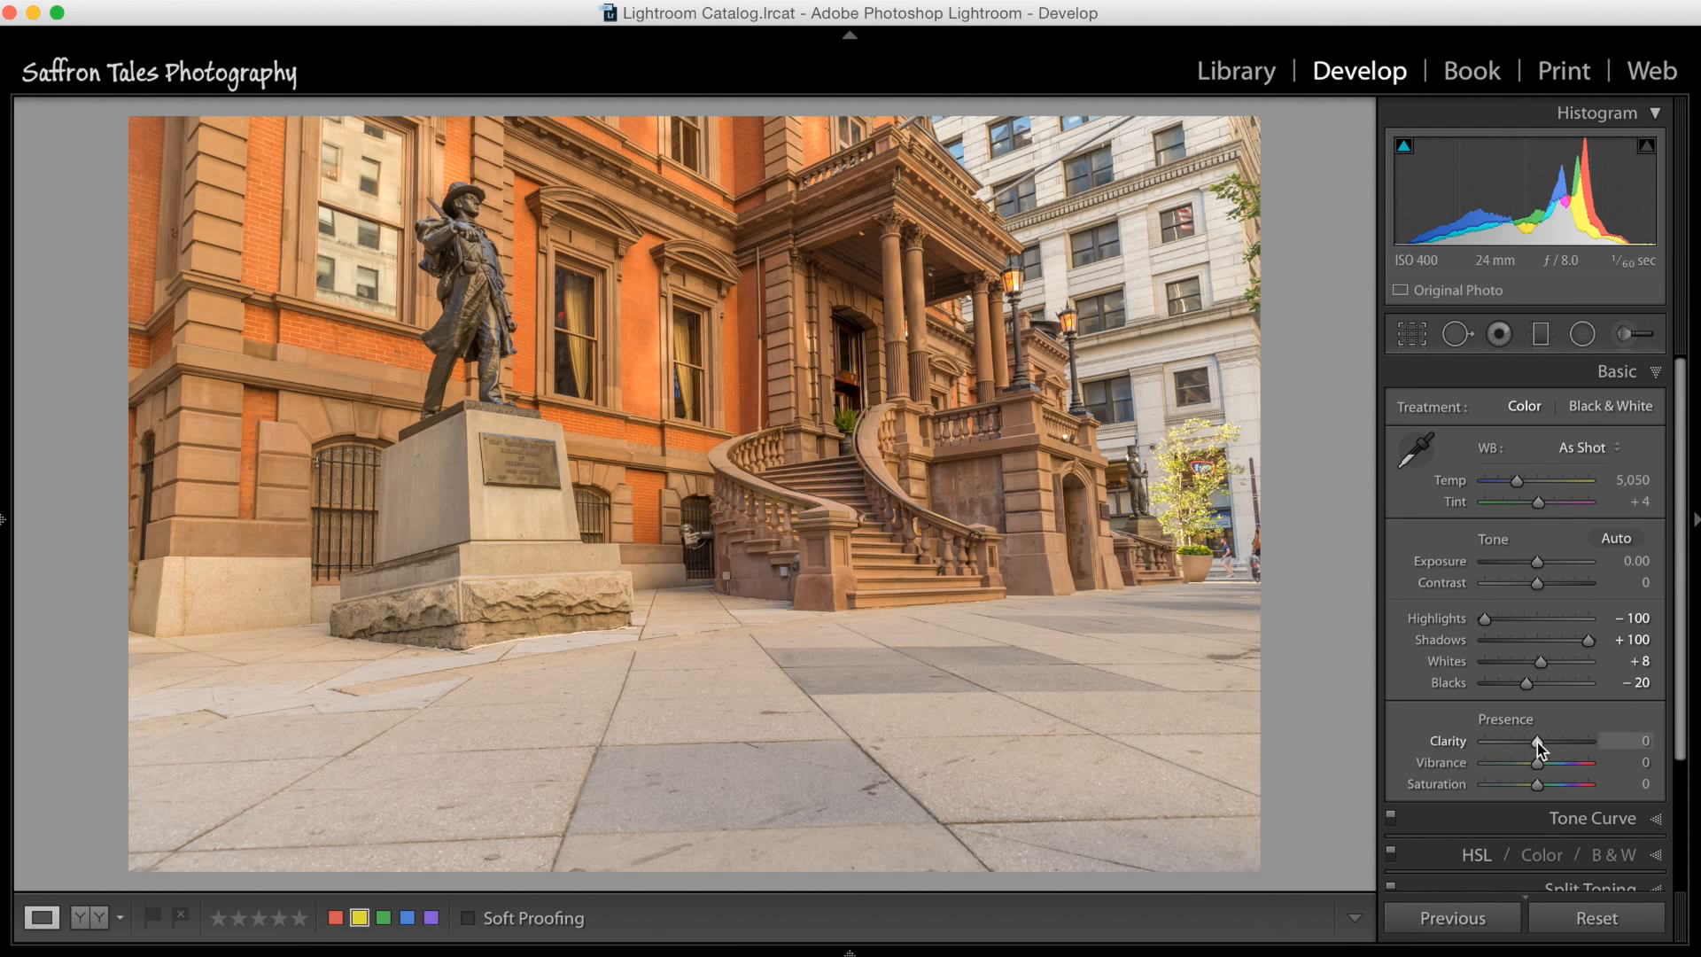
drag(1538, 741, 1554, 758)
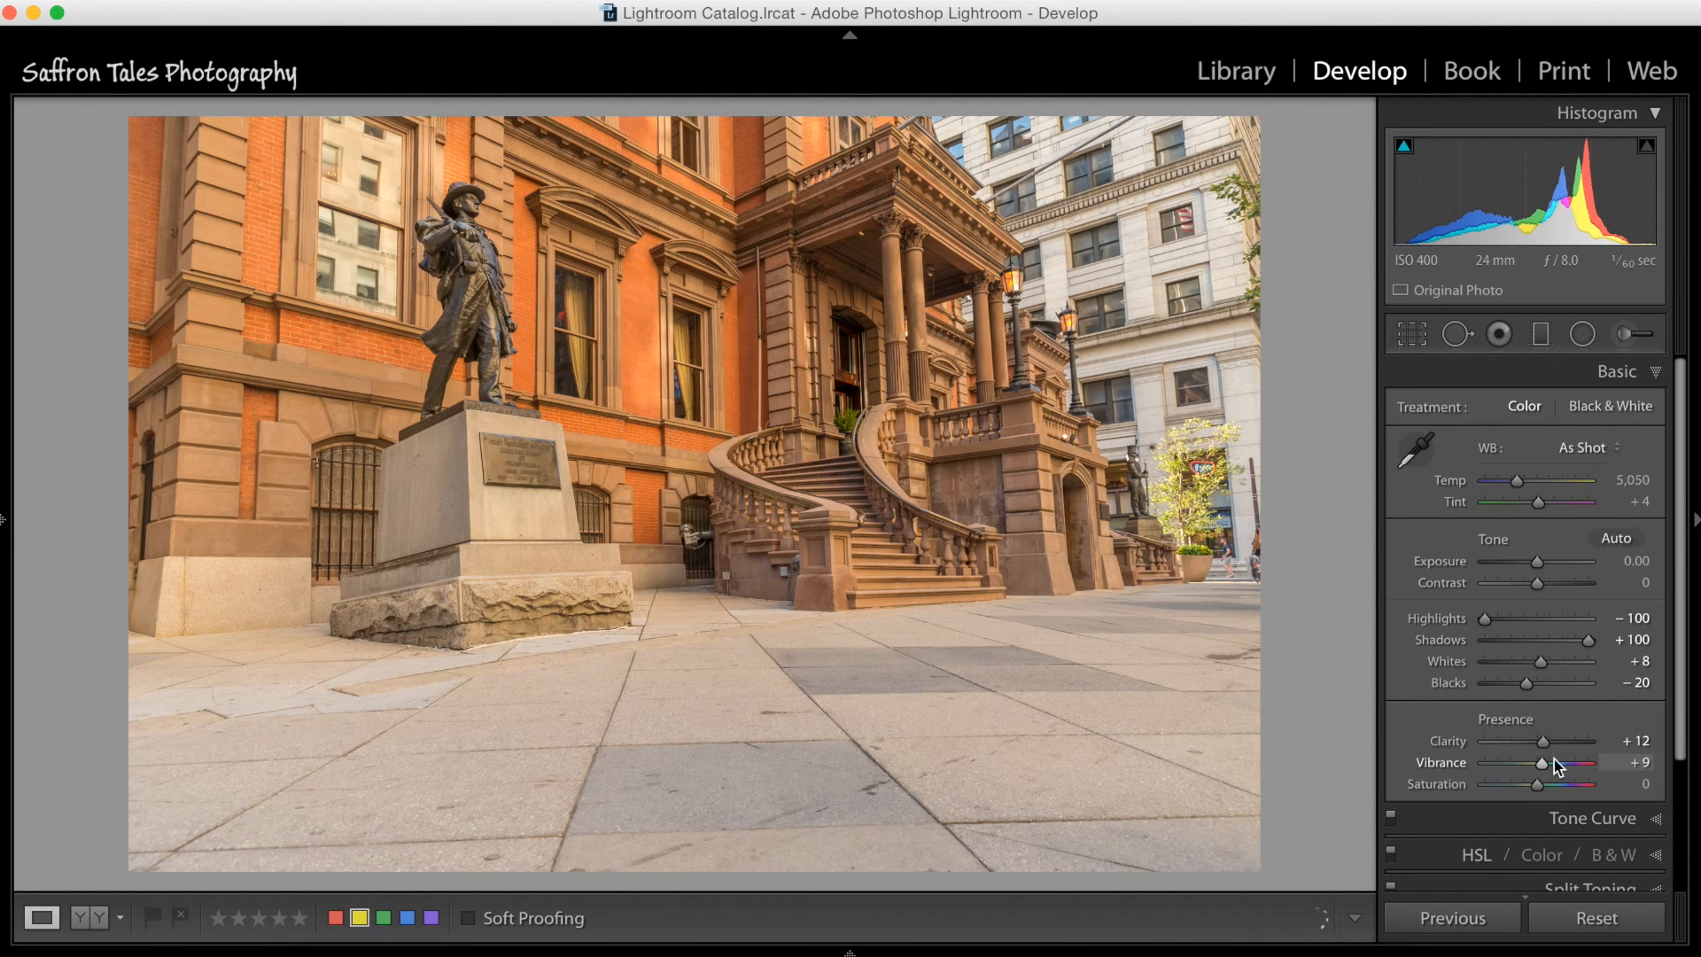
Apply the Medium Contrast point curve to the photo
scroll(1679, 726, down, 5)
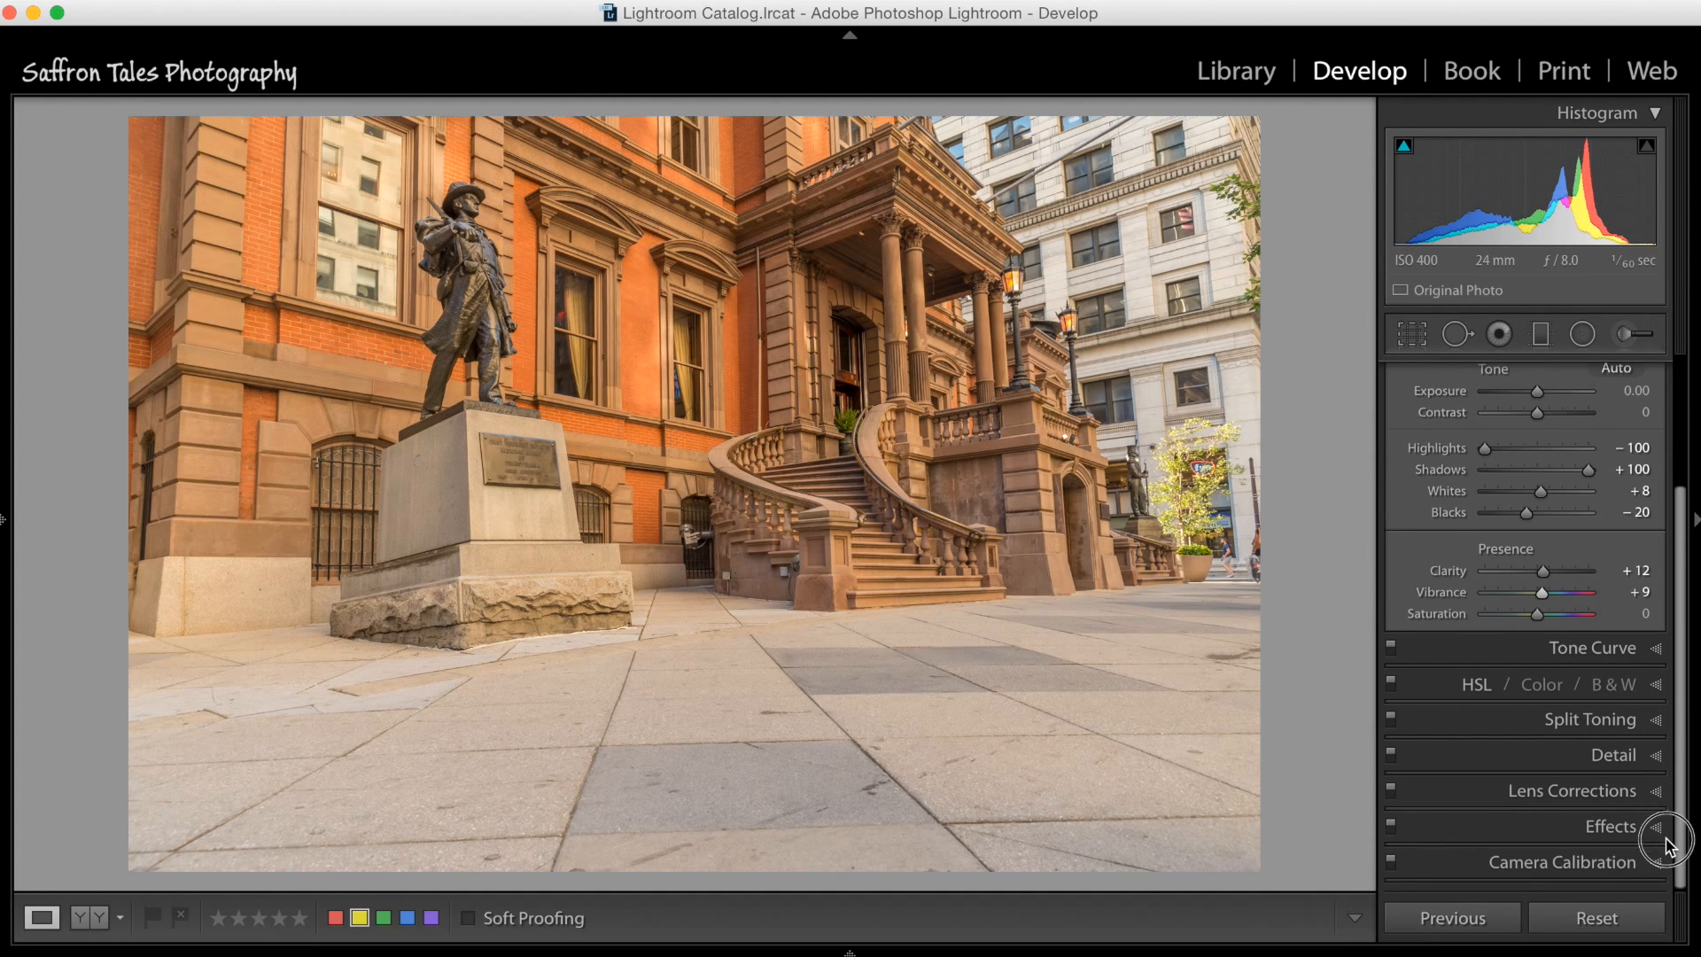
click(1620, 657)
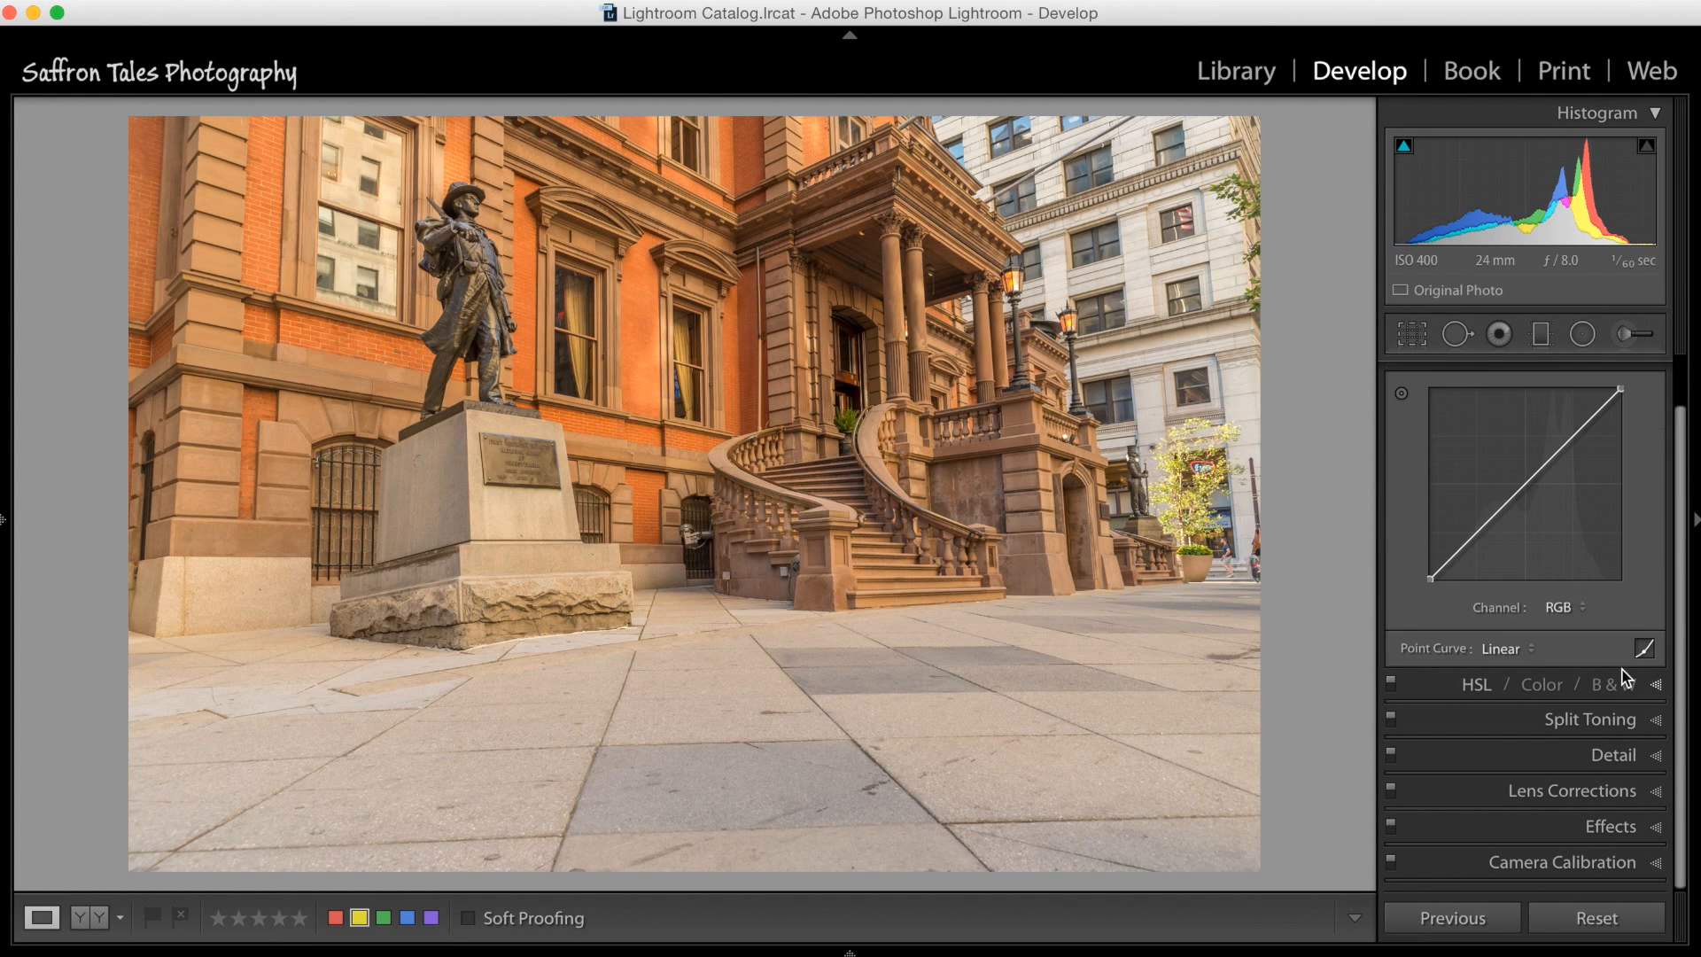
click(1516, 650)
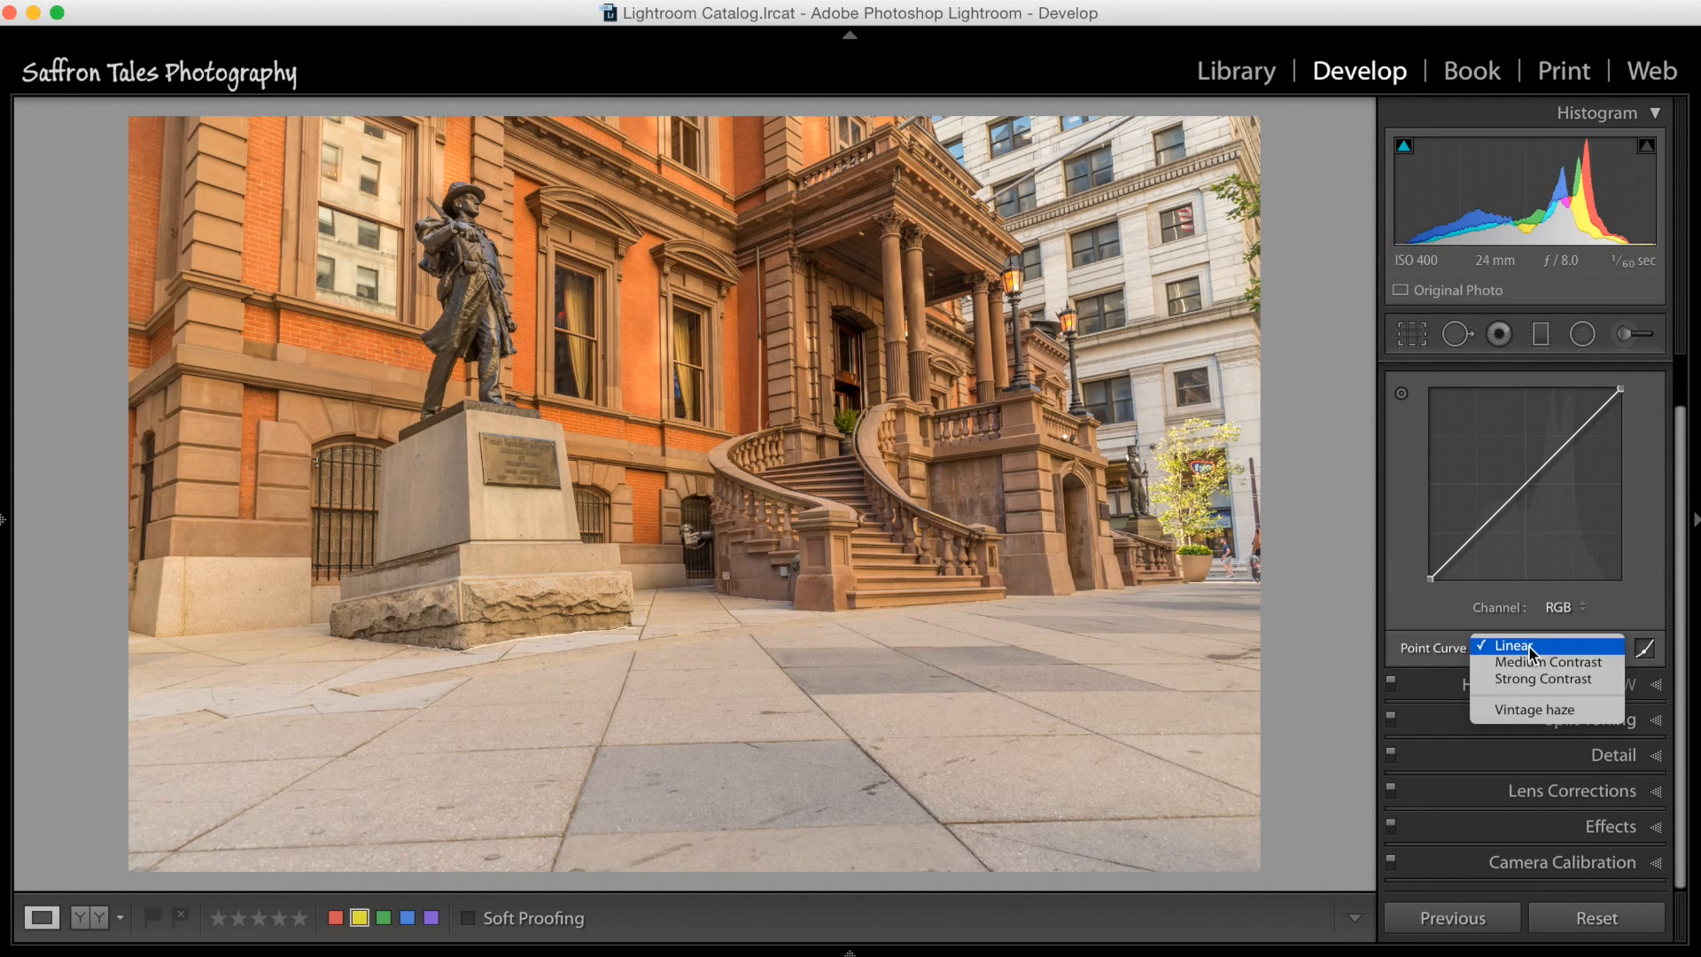
click(1576, 664)
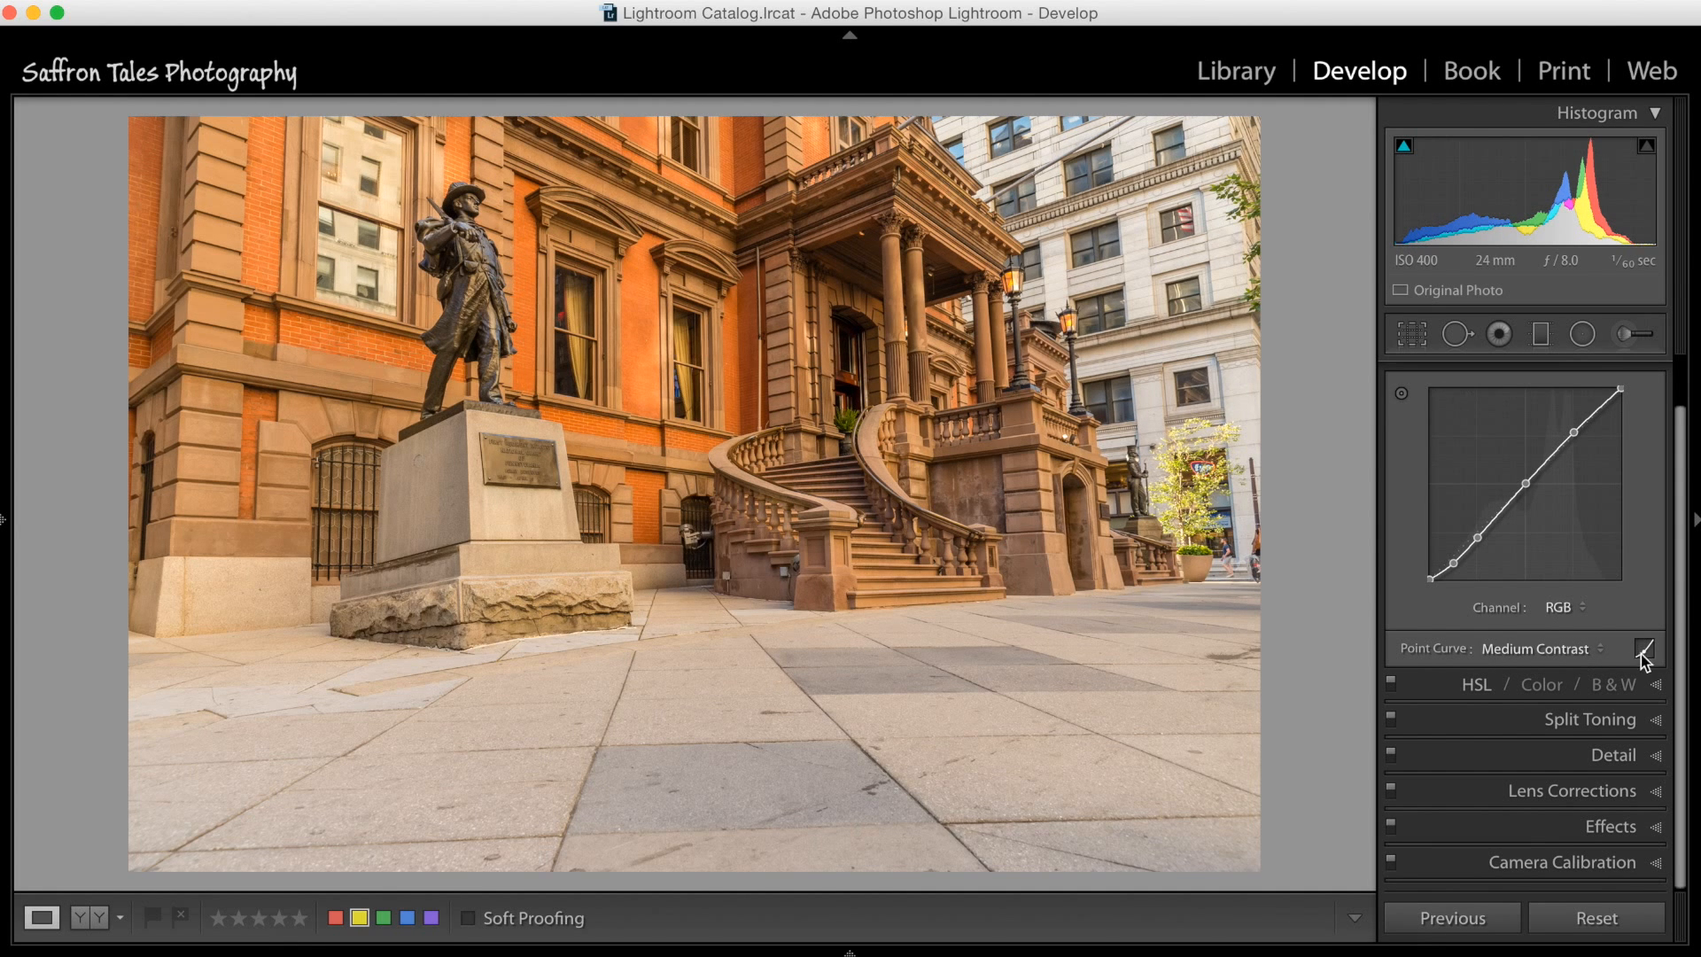
Review the HSL hue settings and the basic lens correction options for the photo
click(1439, 687)
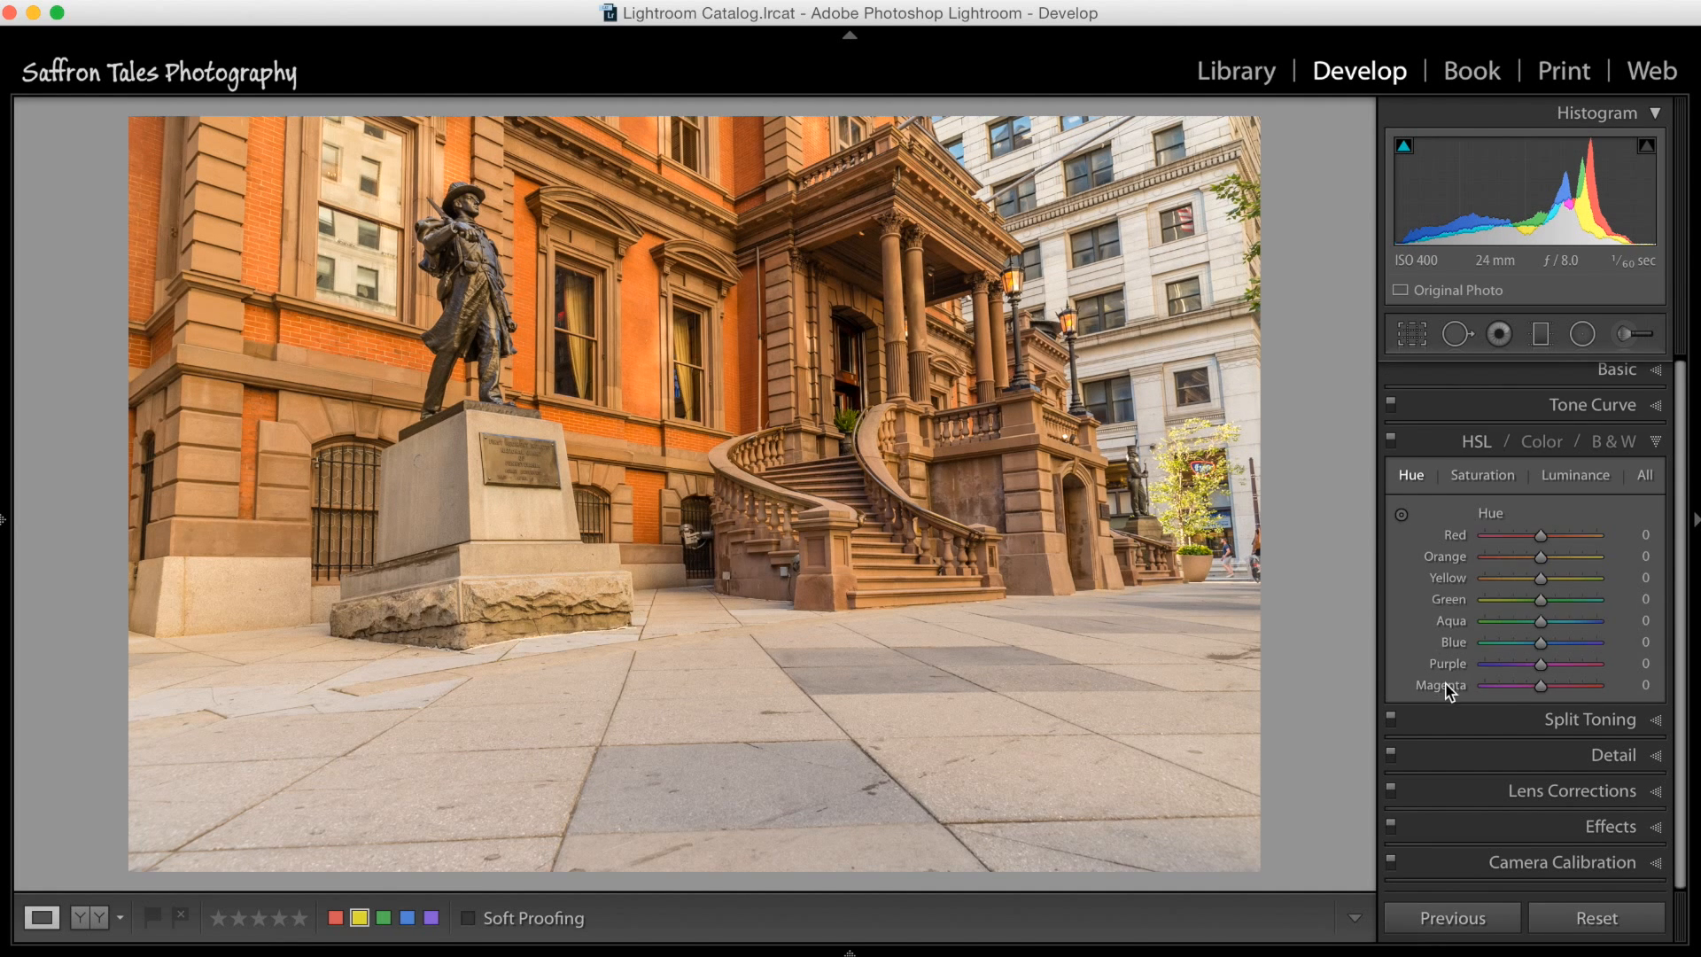
click(1439, 449)
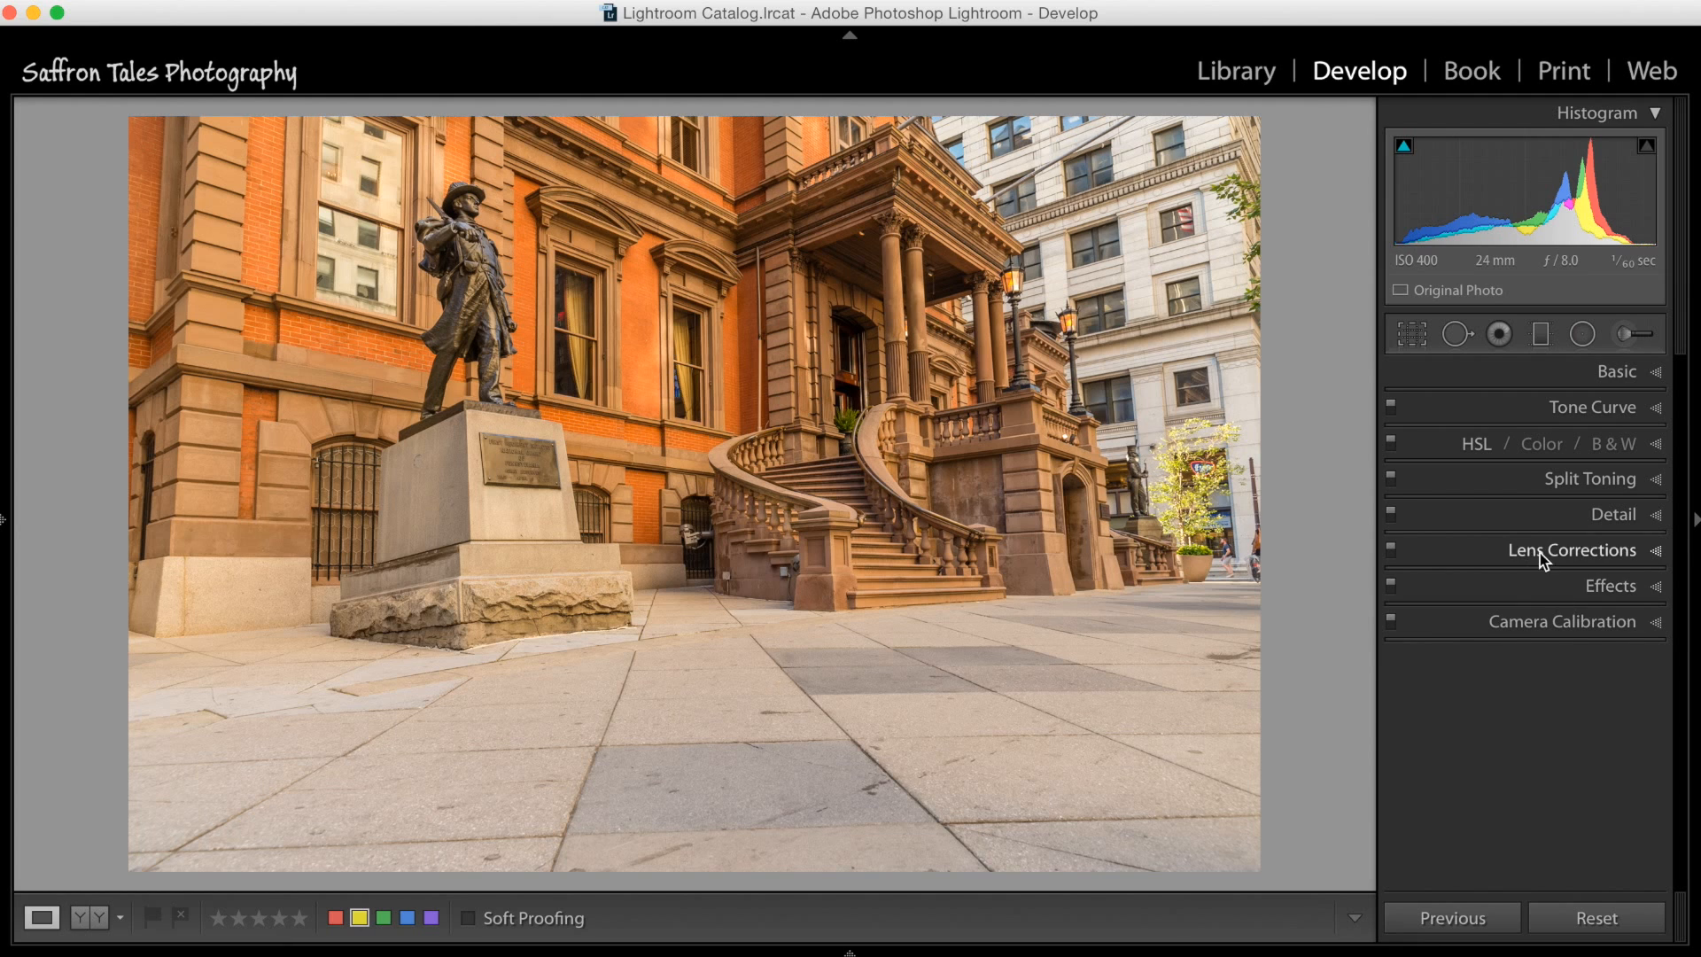
click(1506, 553)
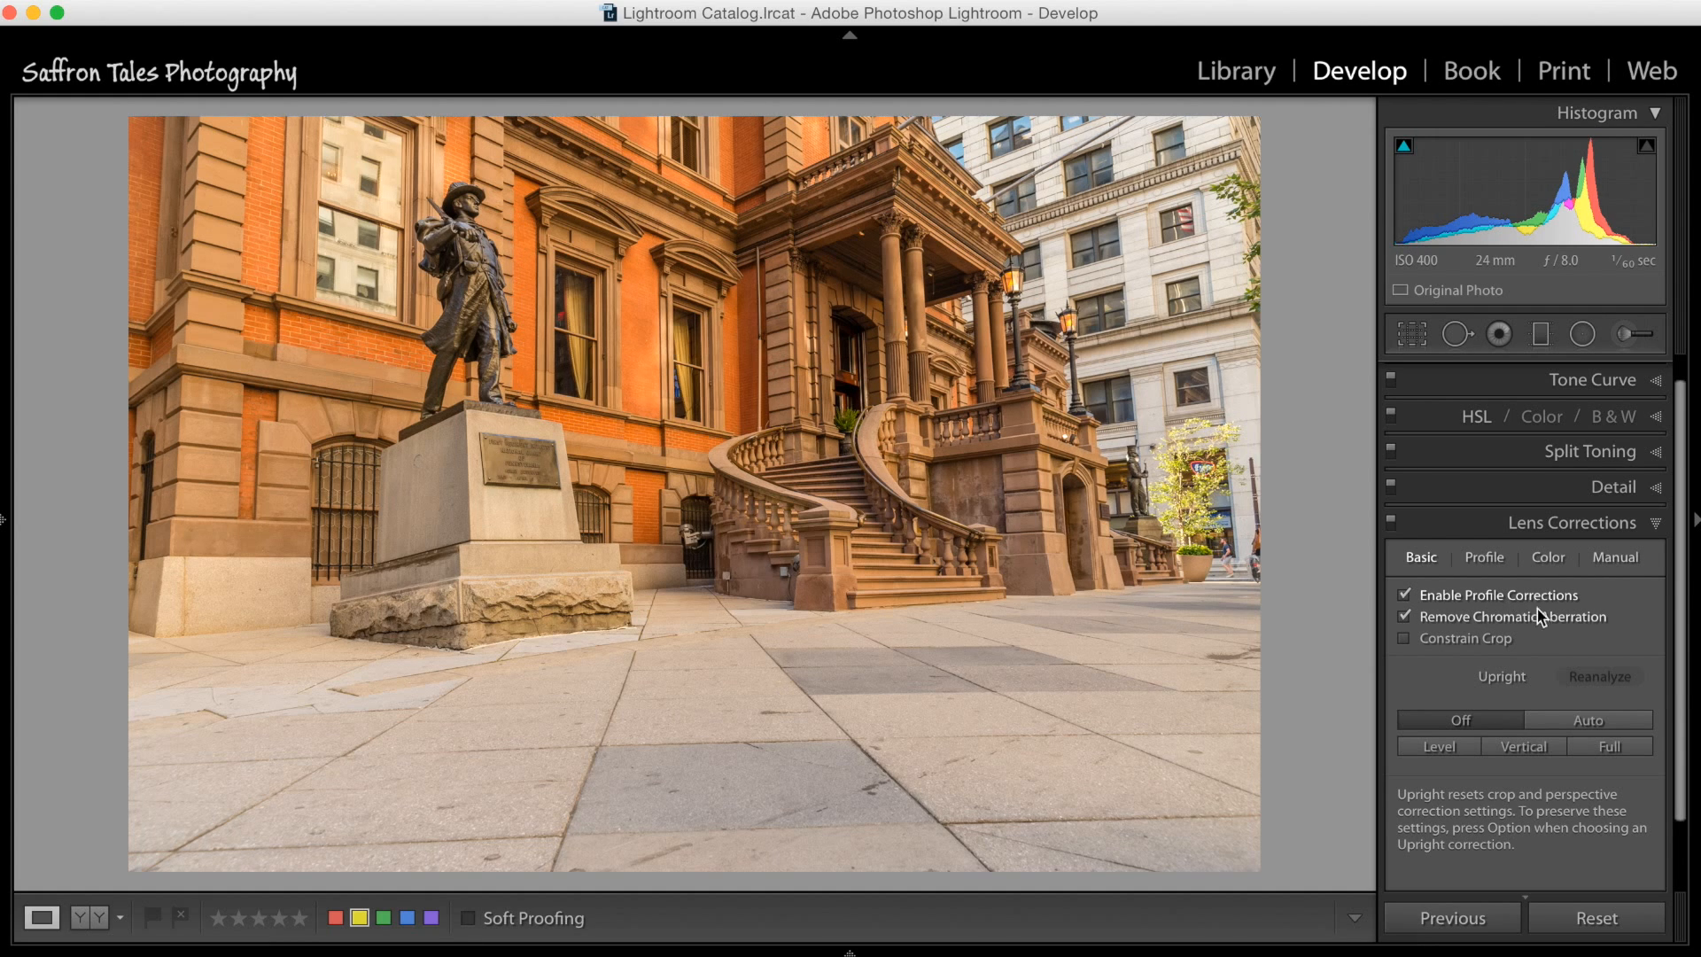
click(1484, 530)
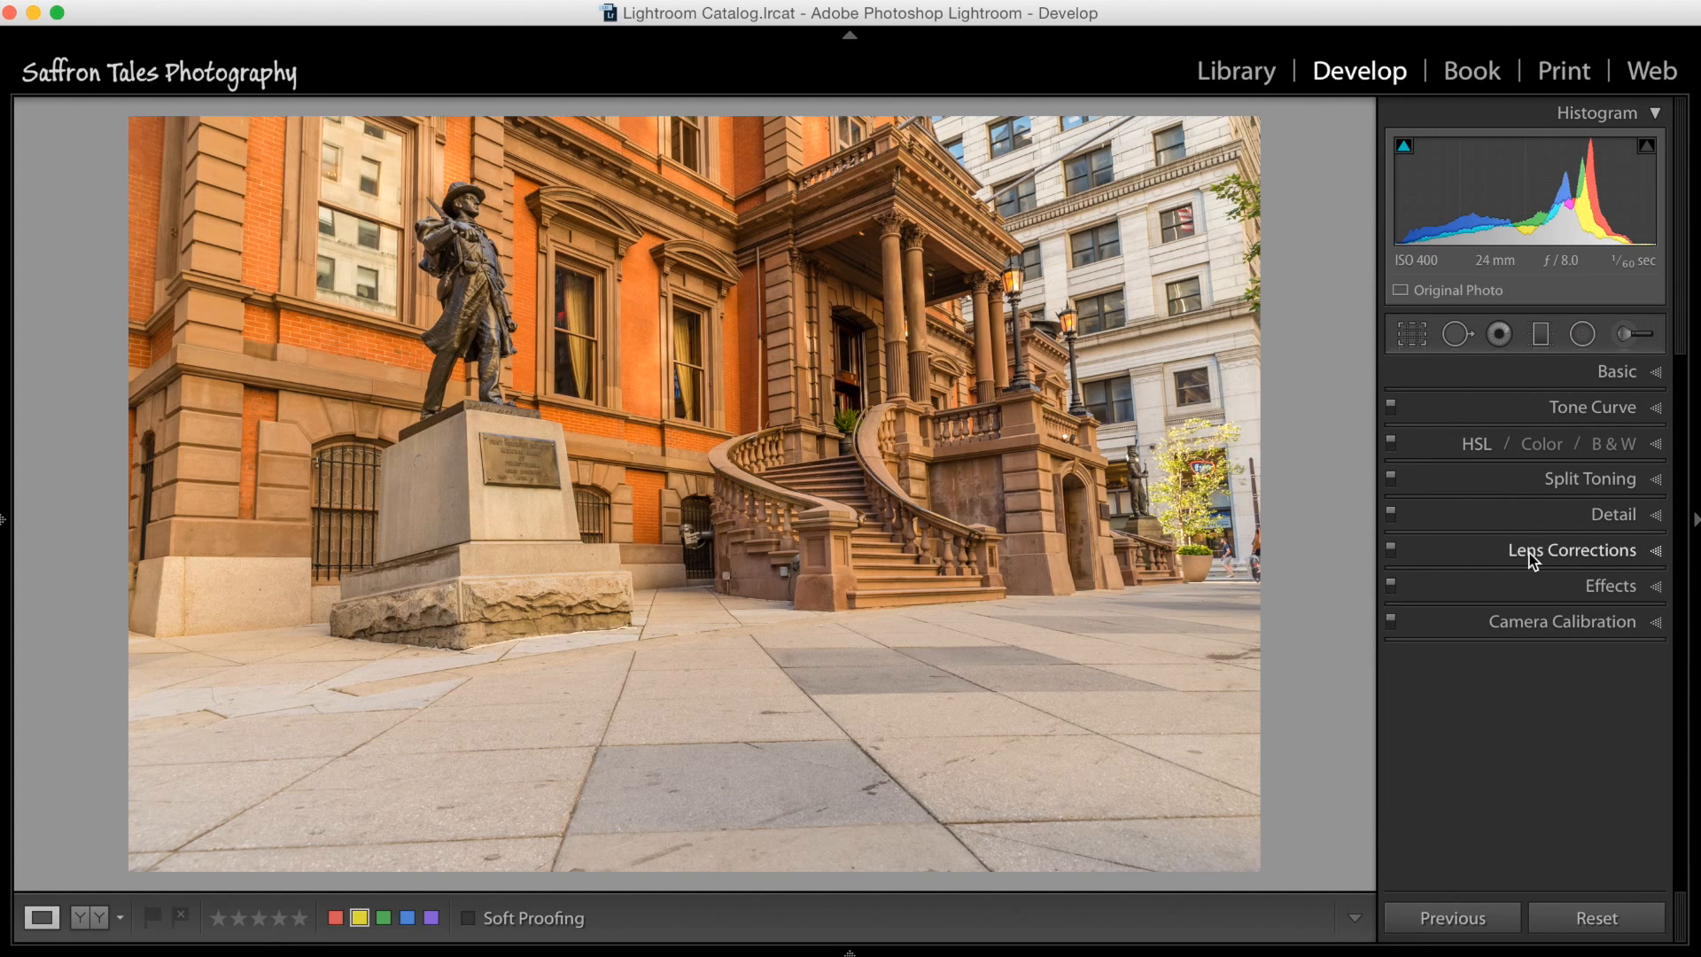
Sharpen the photo with an Amount of 80 and Masking of 58
click(1530, 520)
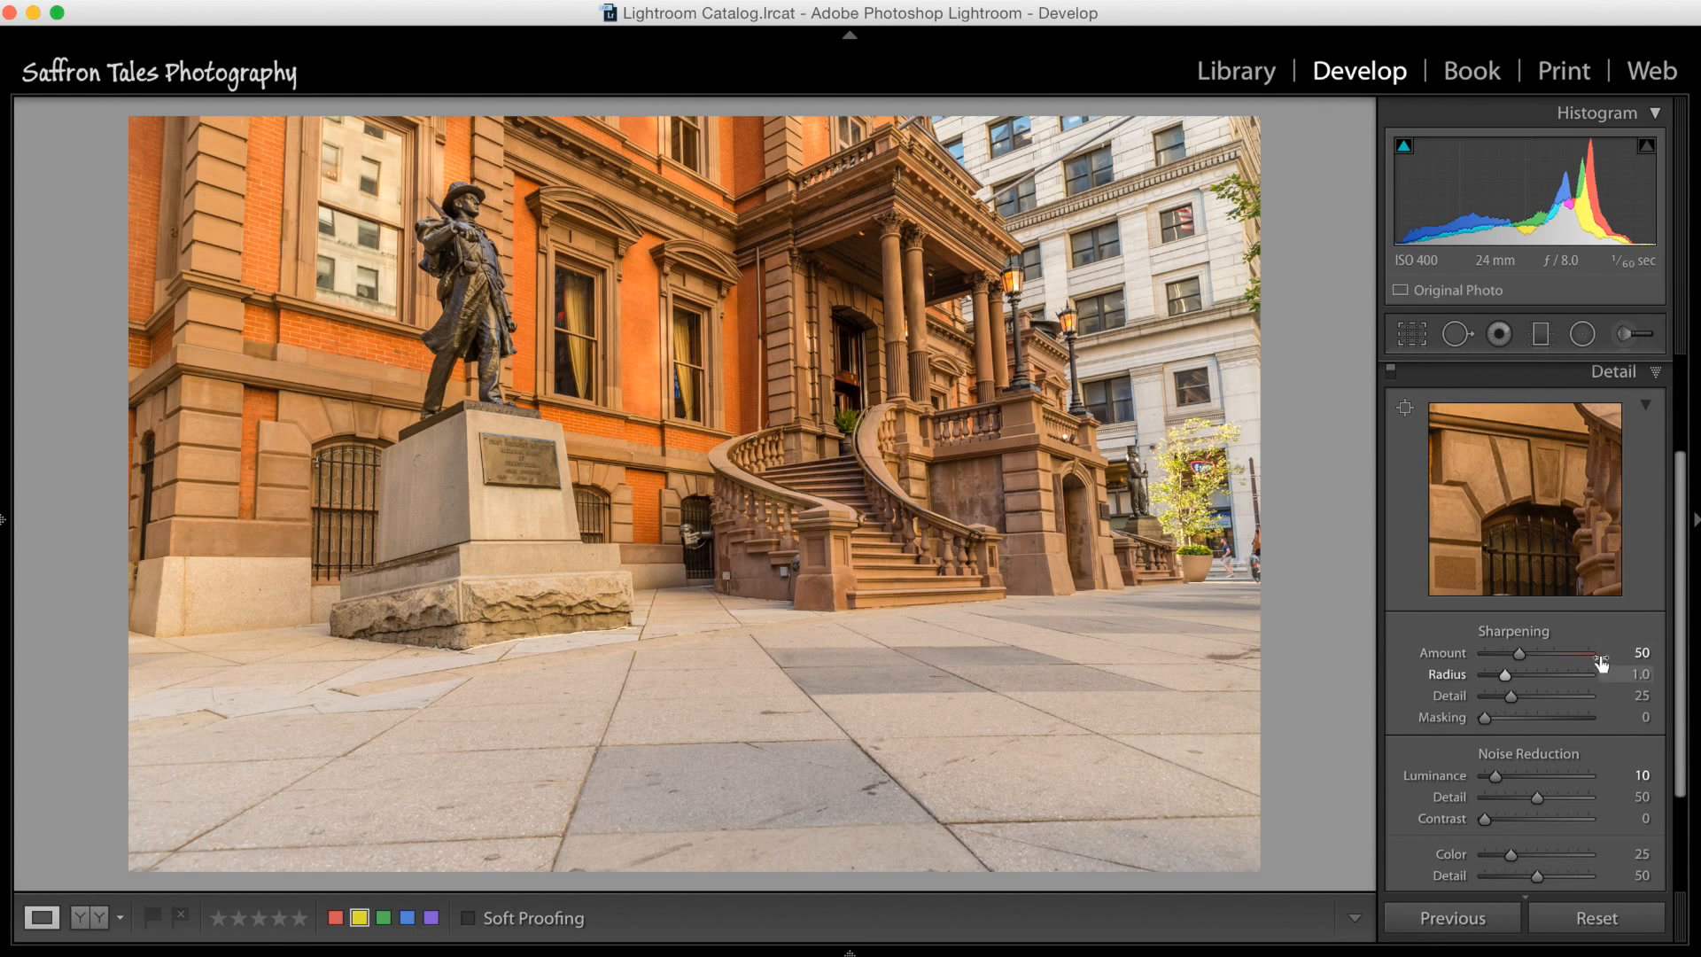
drag(1523, 661, 1543, 662)
drag(1685, 639, 1688, 589)
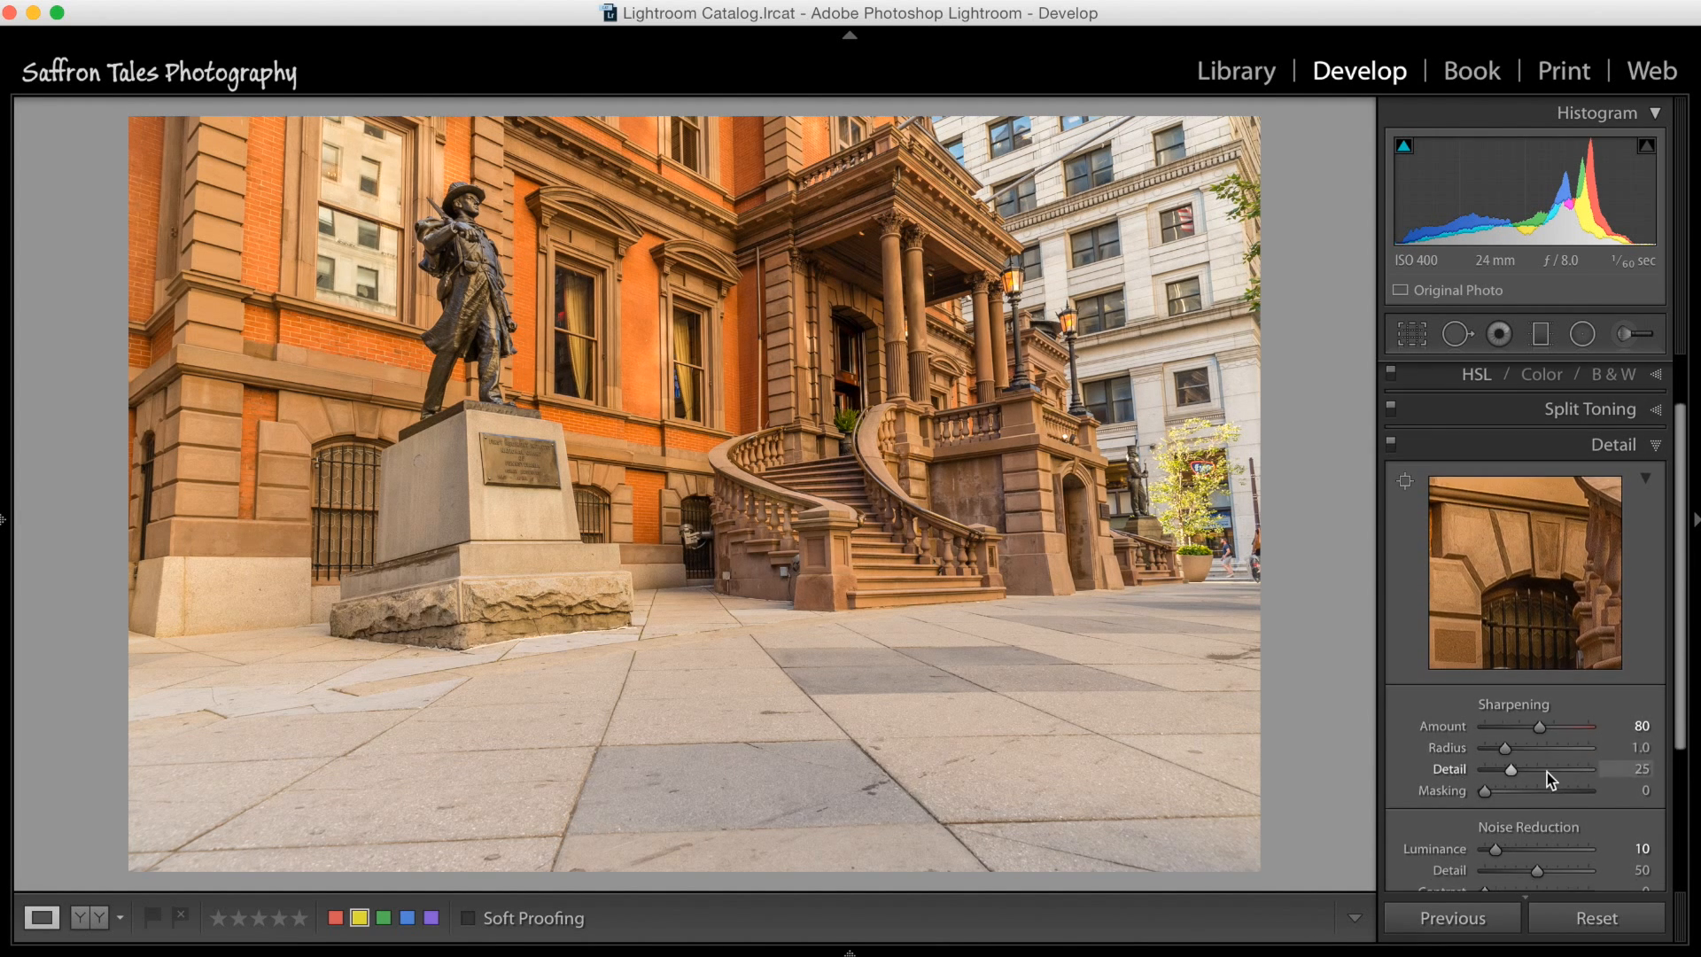
drag(1502, 790, 1546, 795)
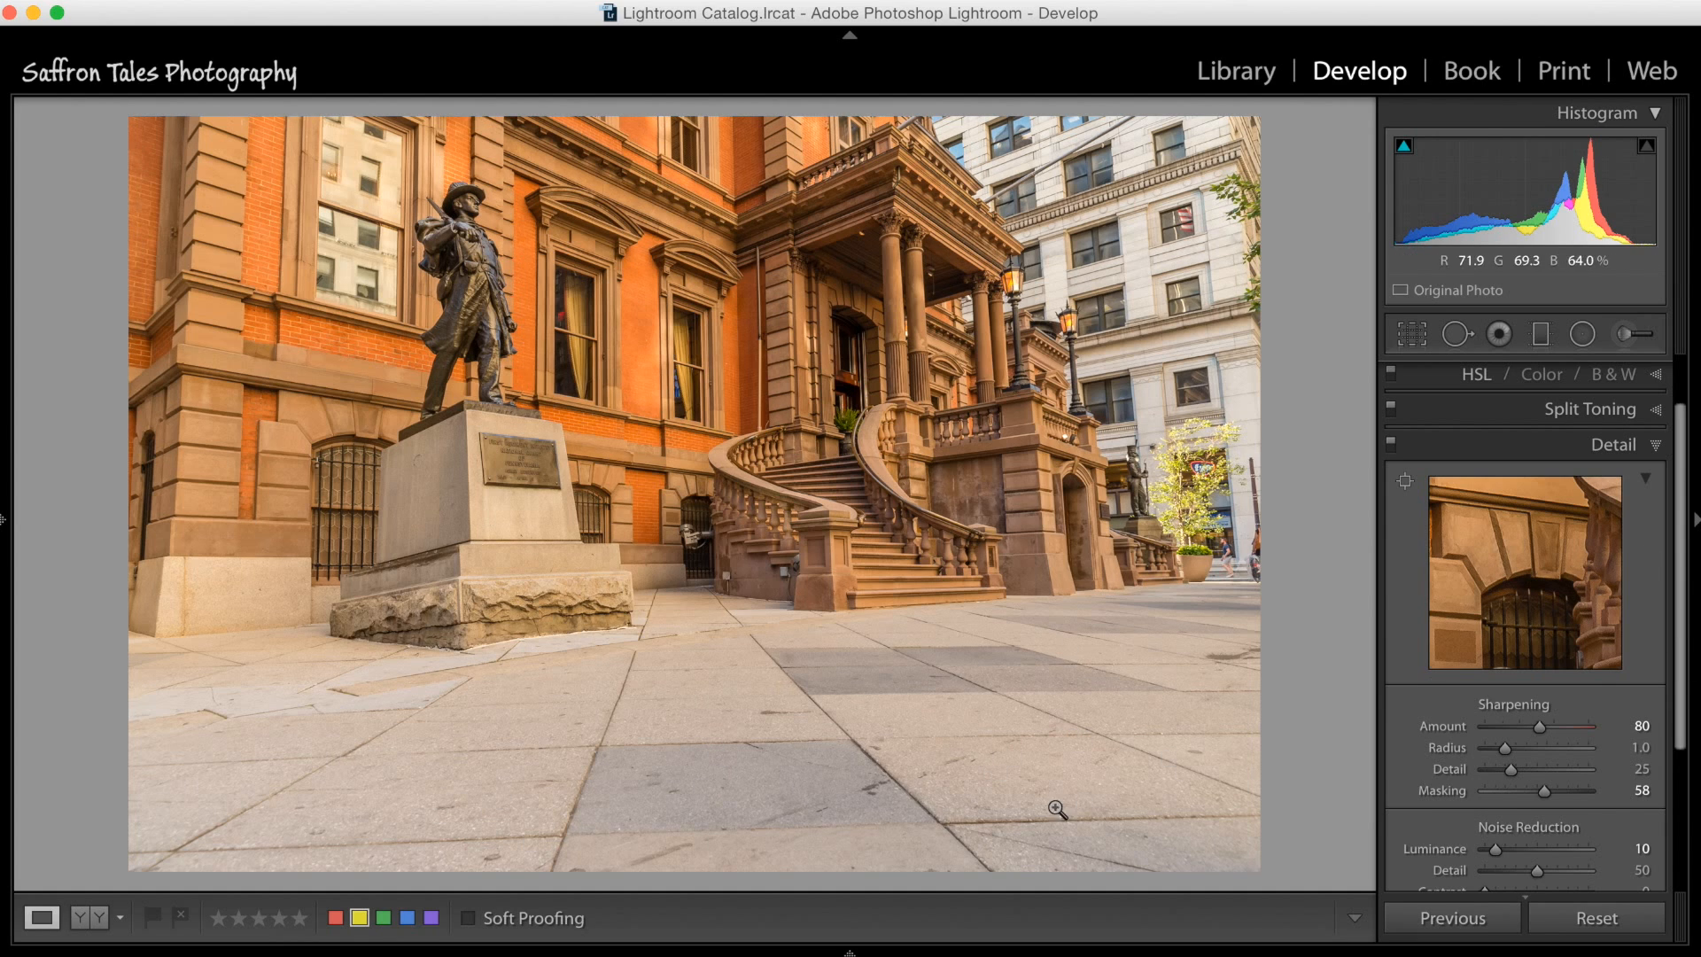
click(1543, 445)
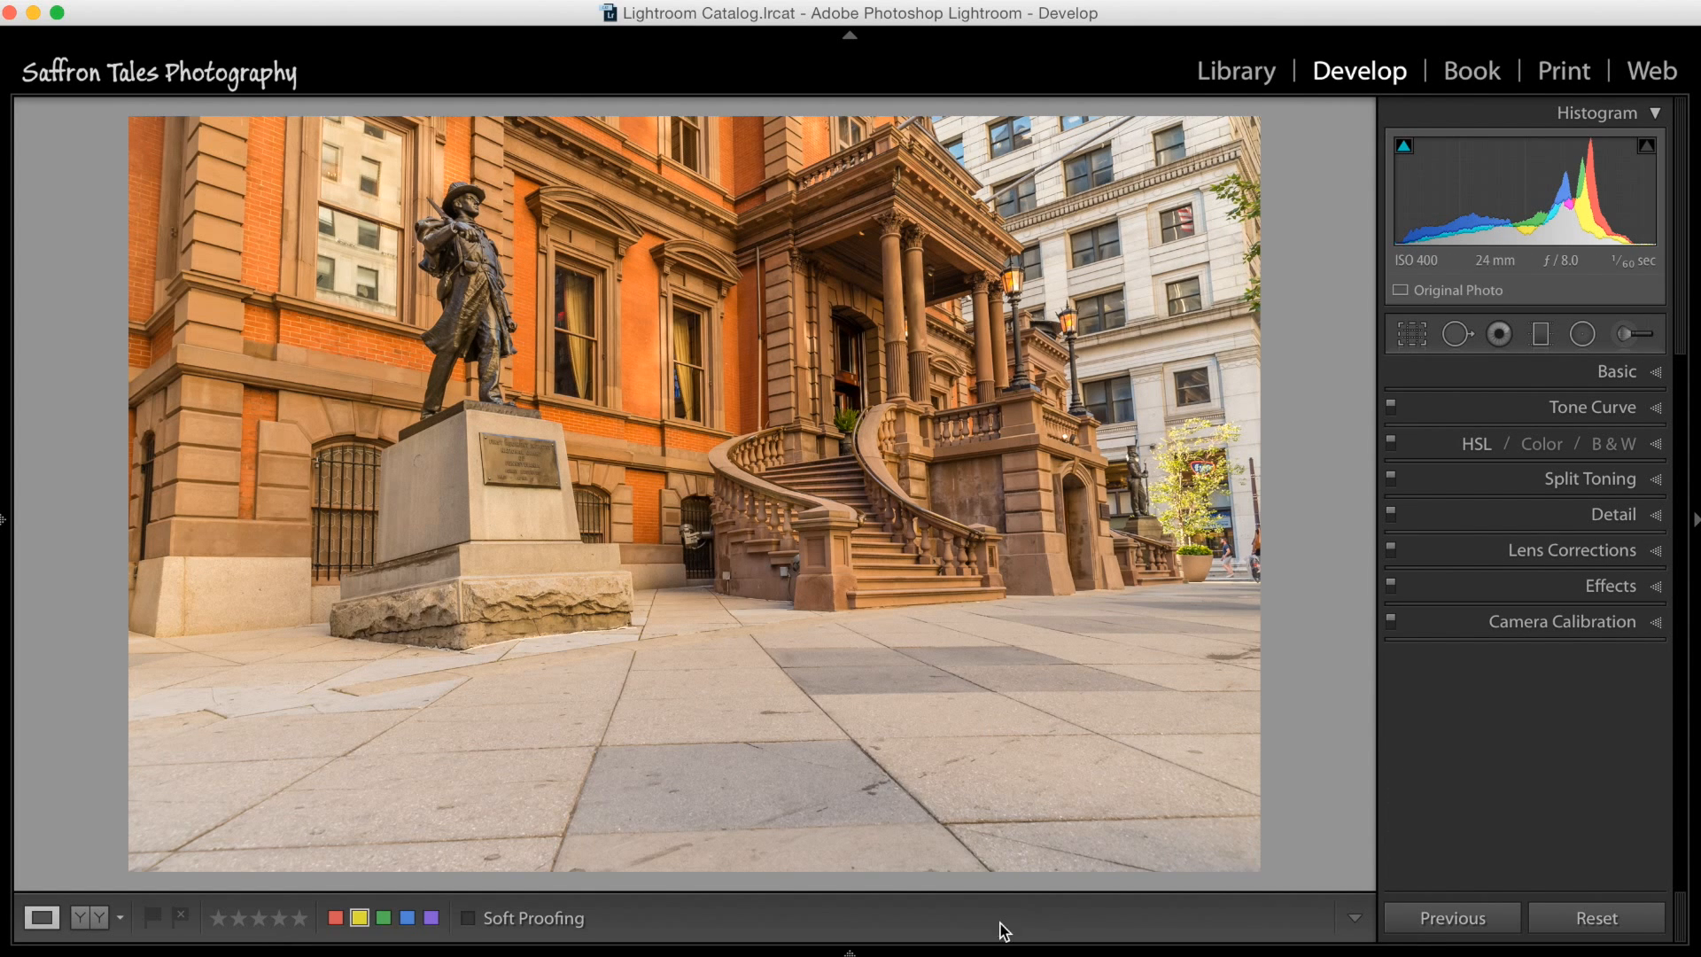
Synchronize the edited photo's settings, all except Spot Removal, across the five selected photos
mouse_move(1000, 952)
click(1466, 922)
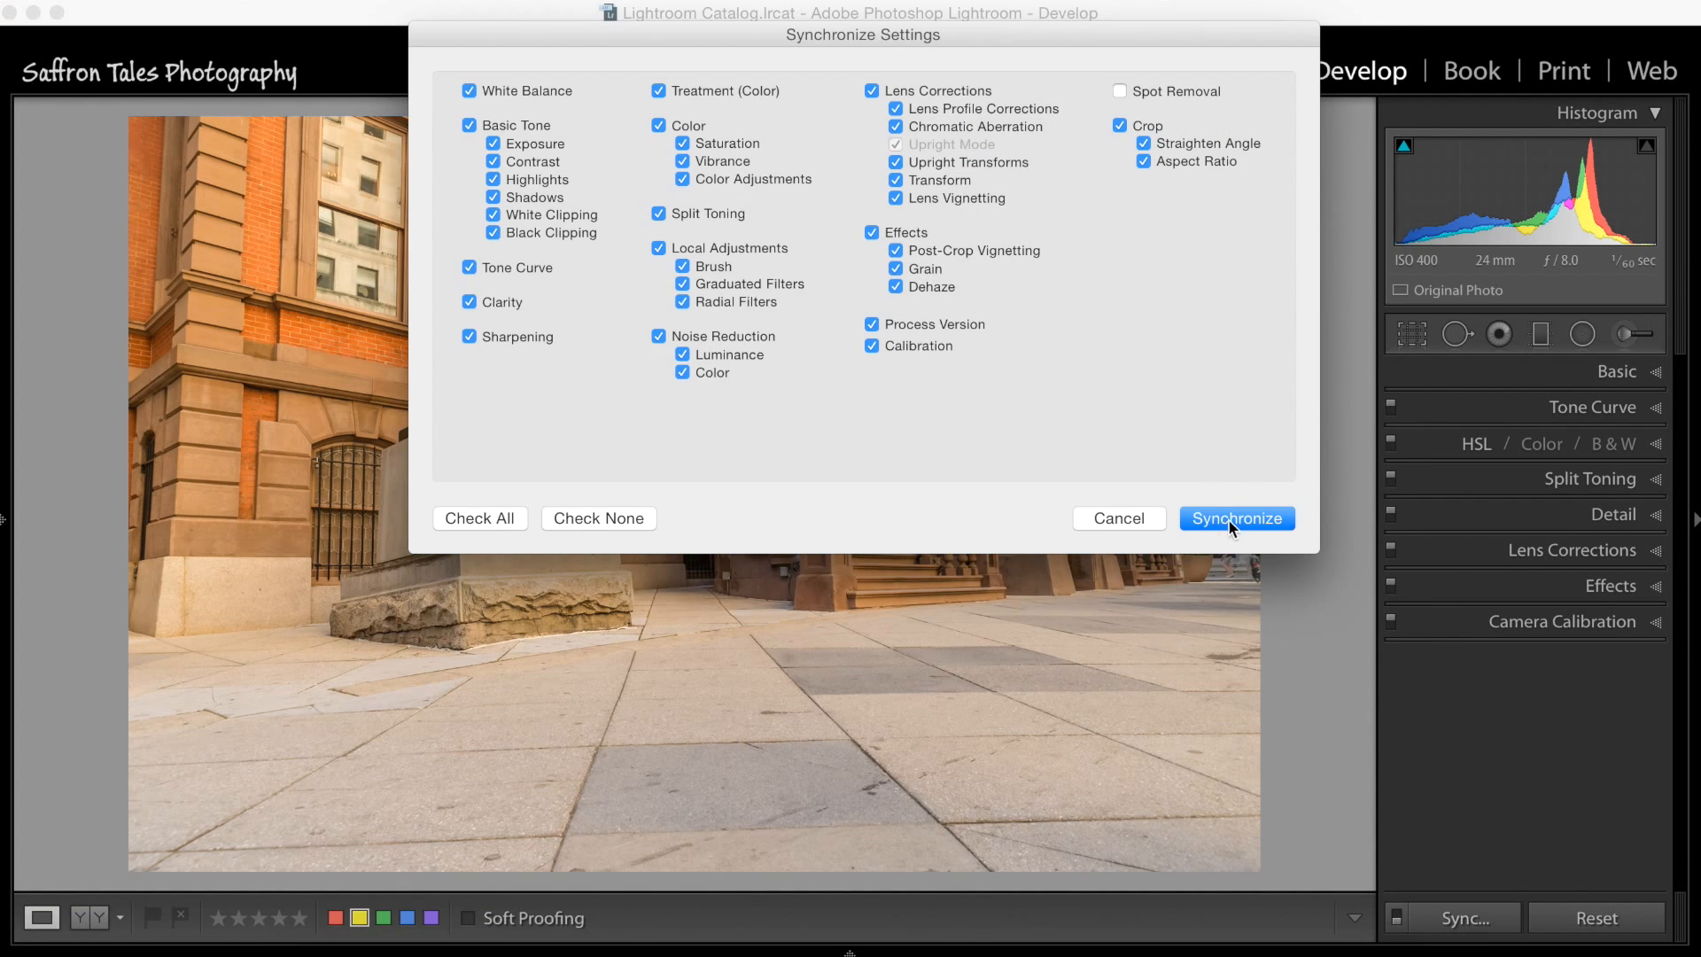
click(1228, 518)
Show the fourth photo of the series and check its Basic adjustments
mouse_move(181, 884)
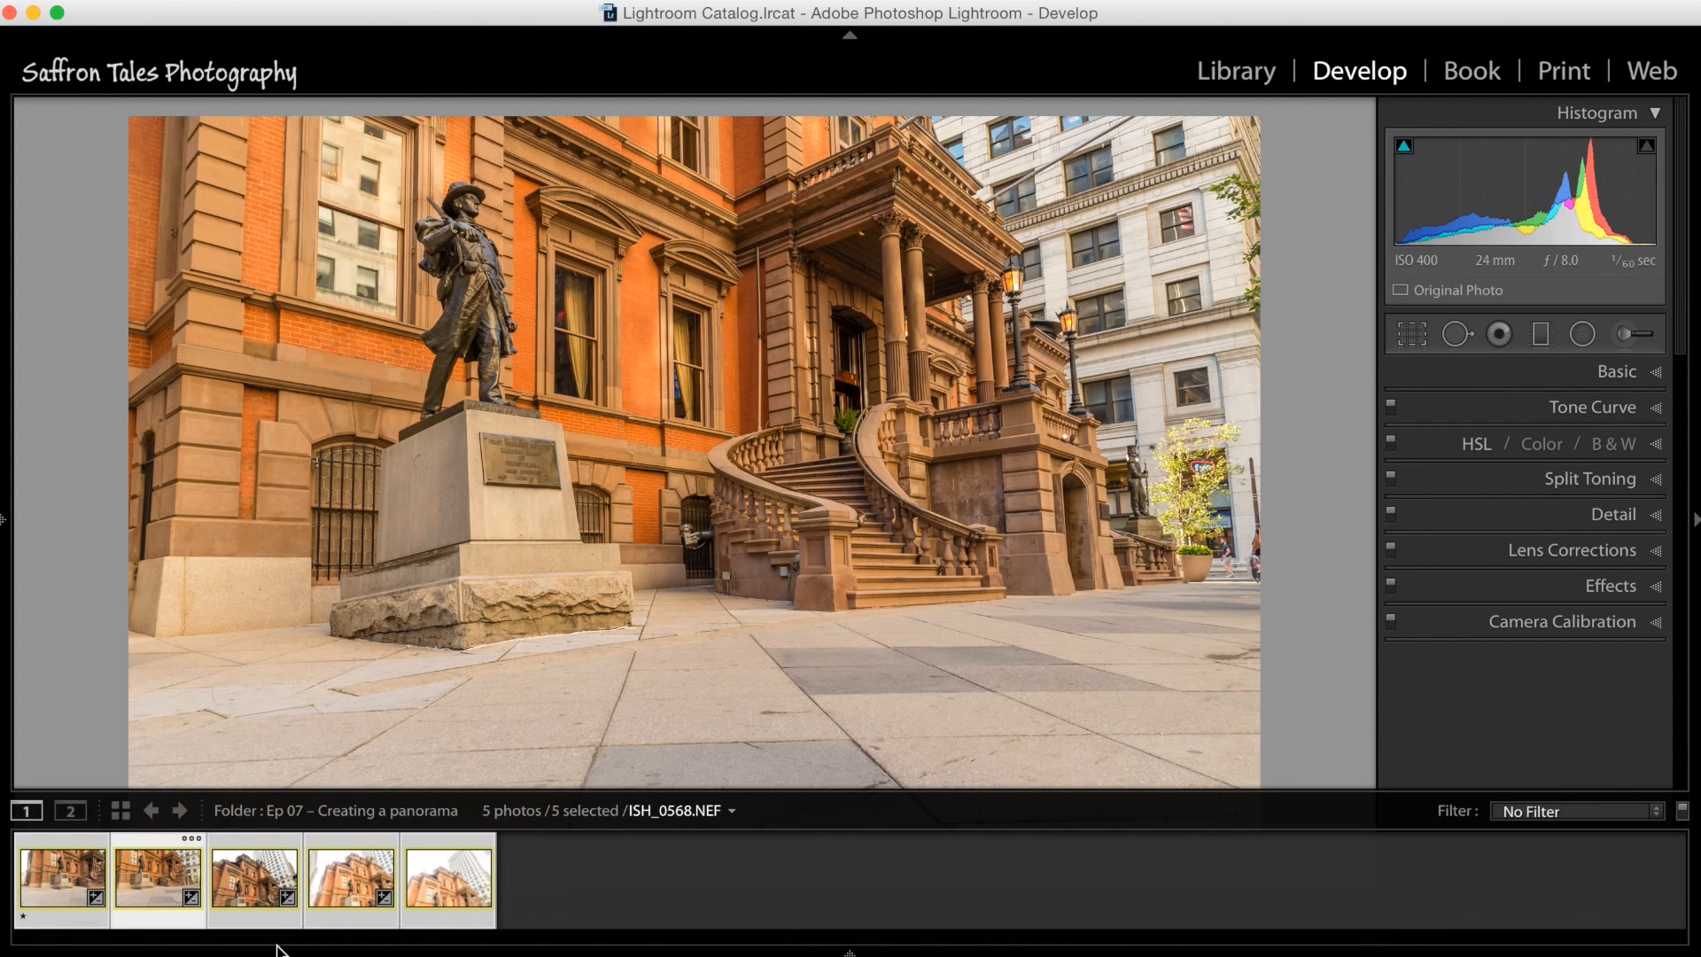
click(335, 886)
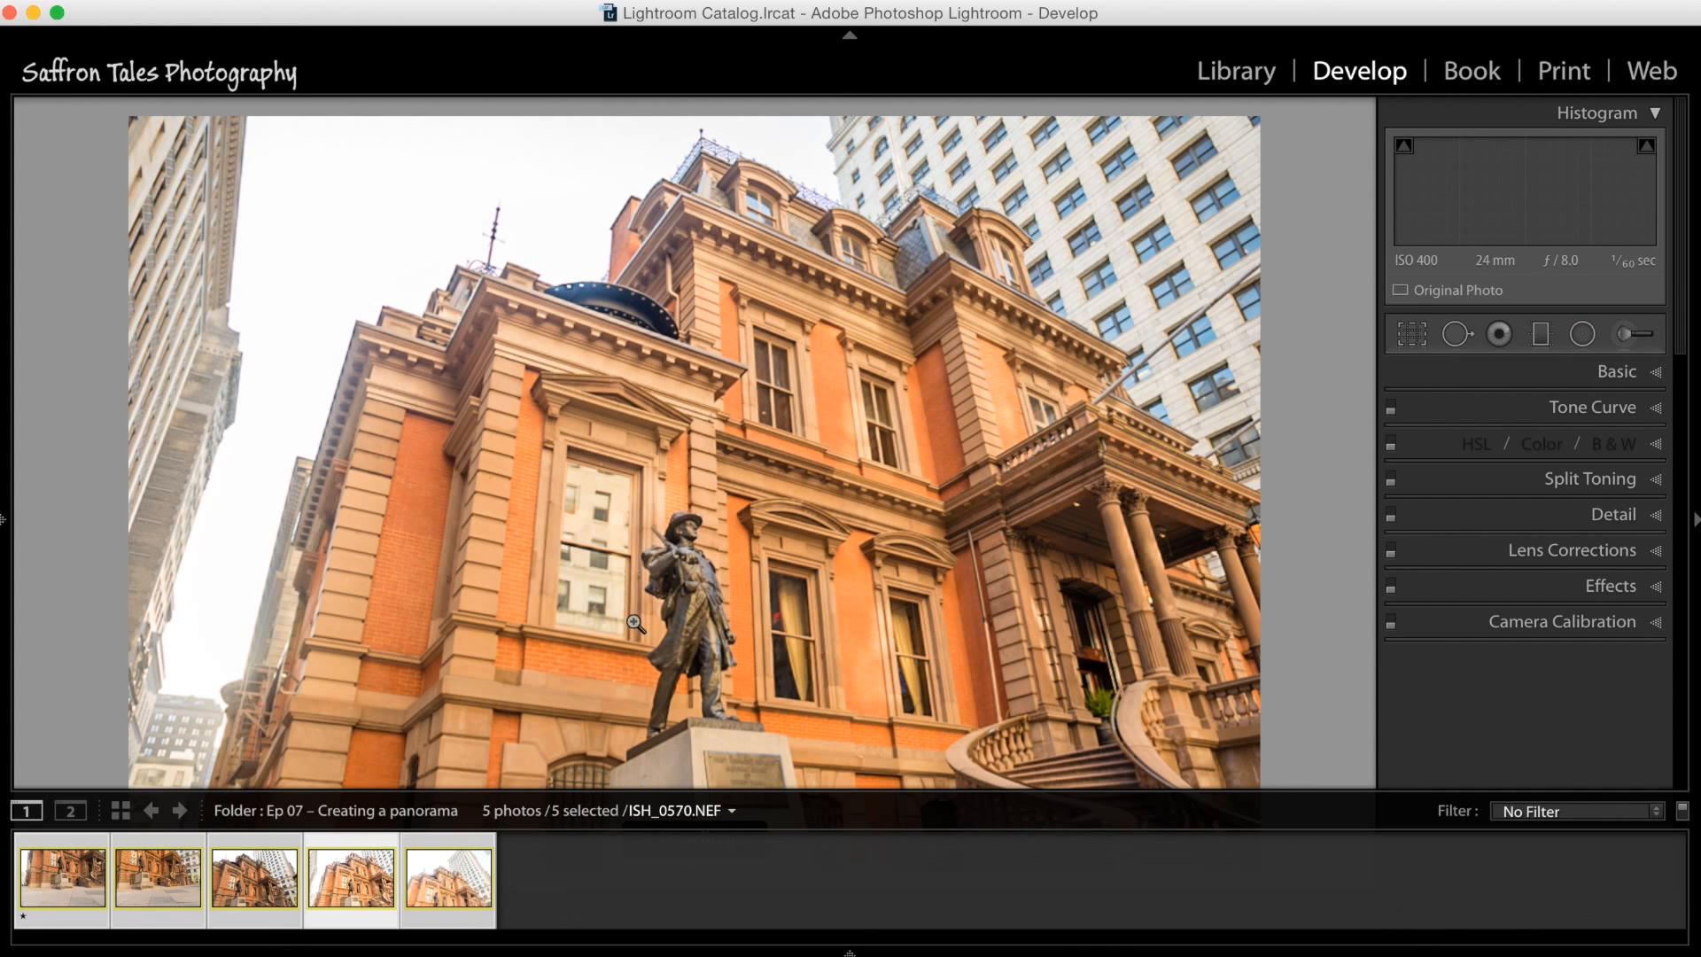
click(1633, 373)
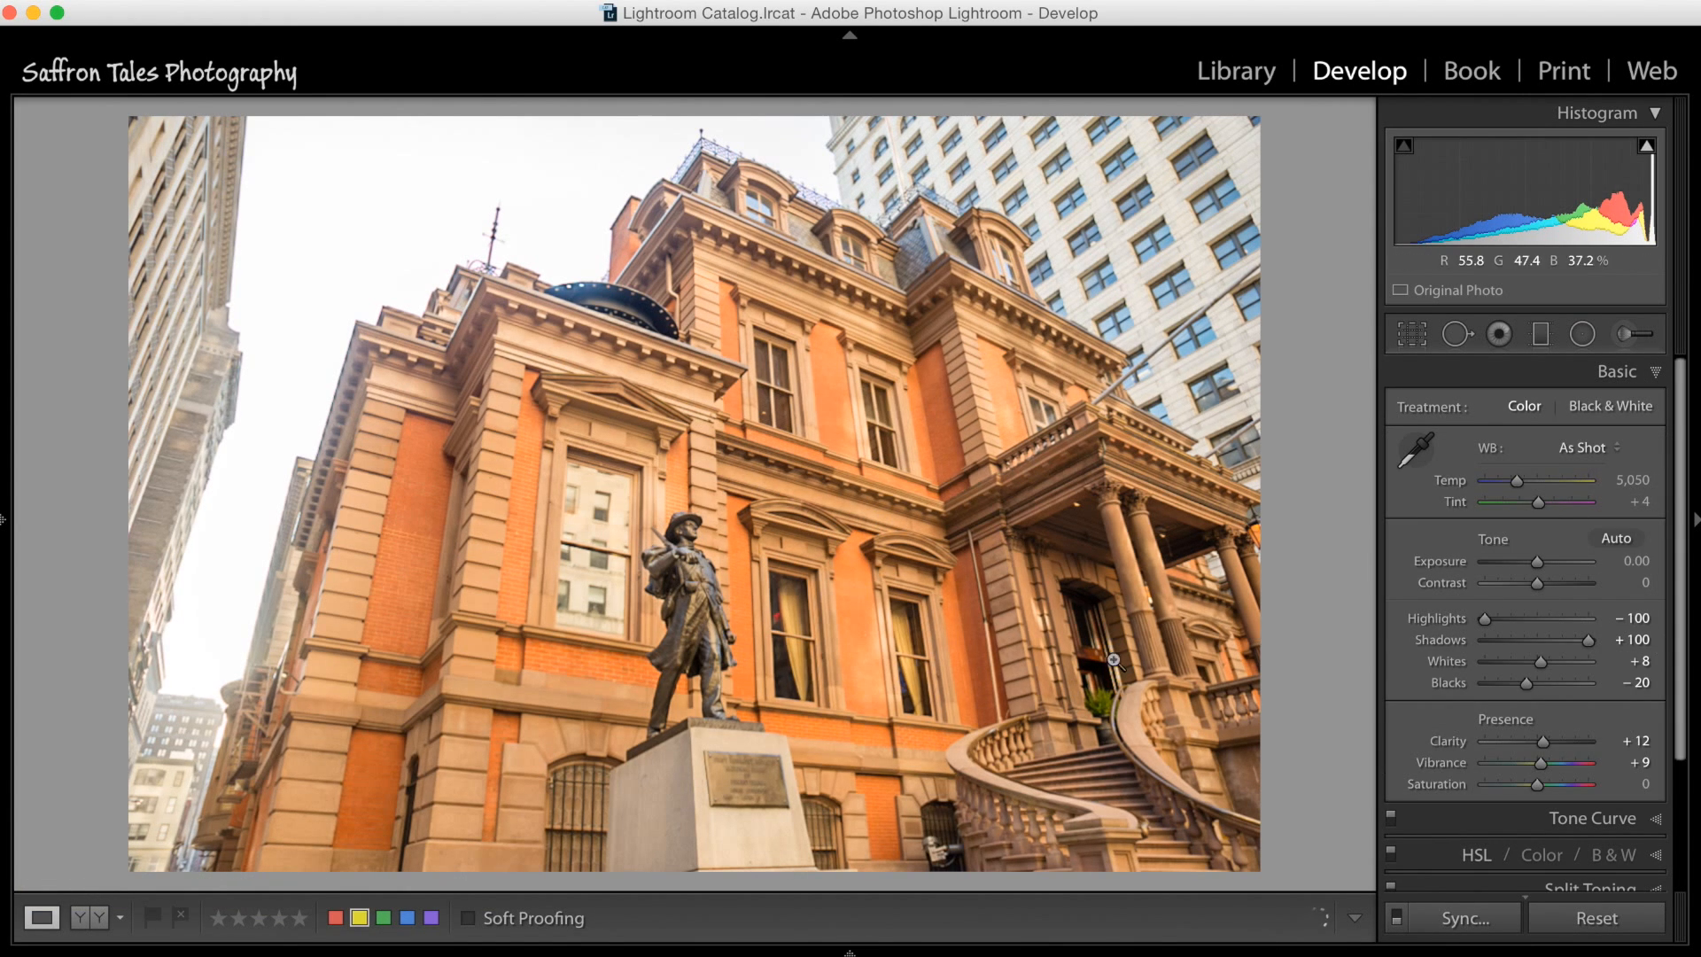
Check the external editing options for the five selected photos, including Merge to Panorama in Photoshop
mouse_move(375, 950)
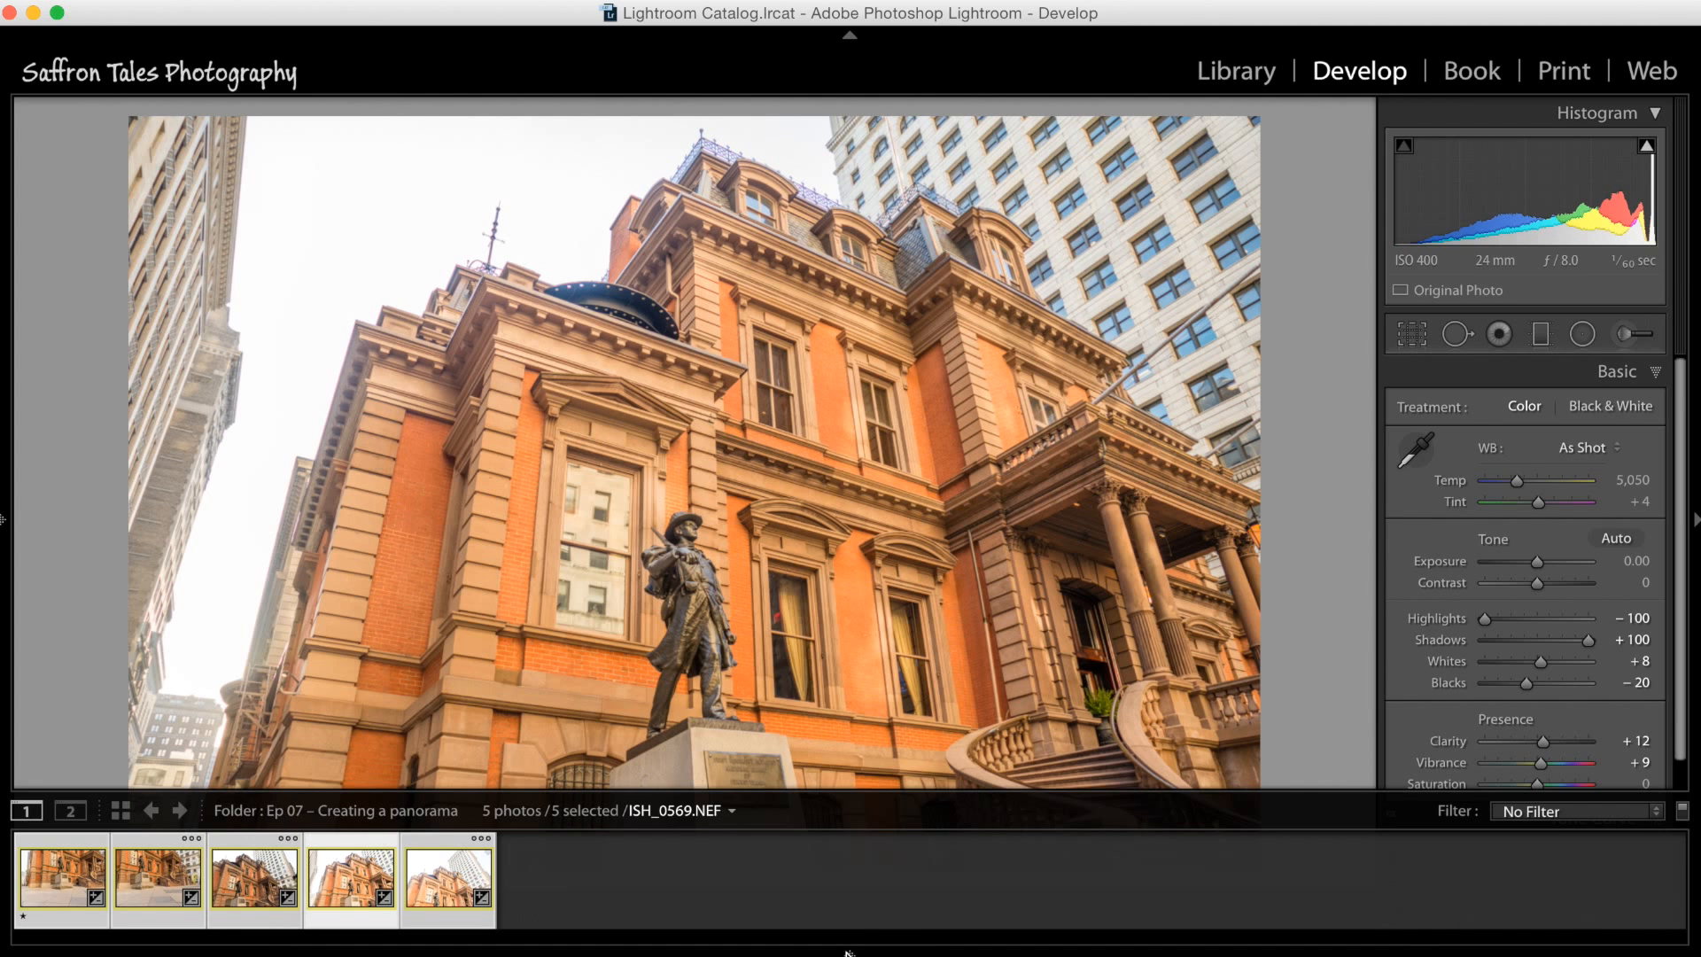
key(t)
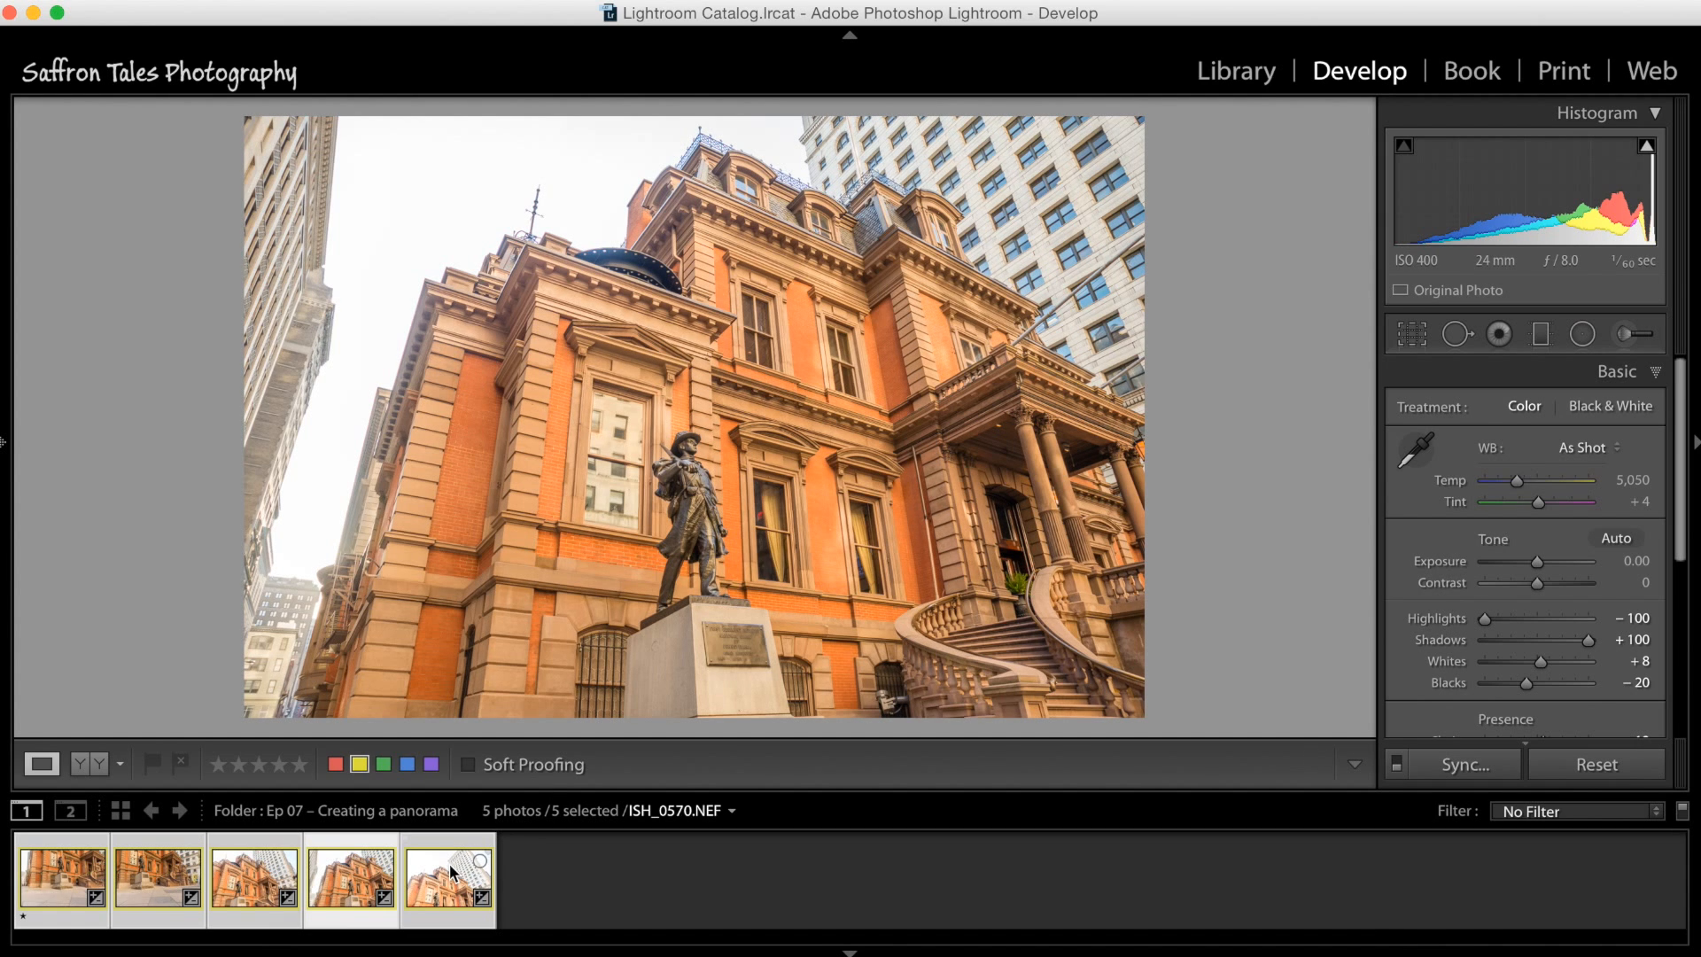
right_click(453, 879)
click(611, 426)
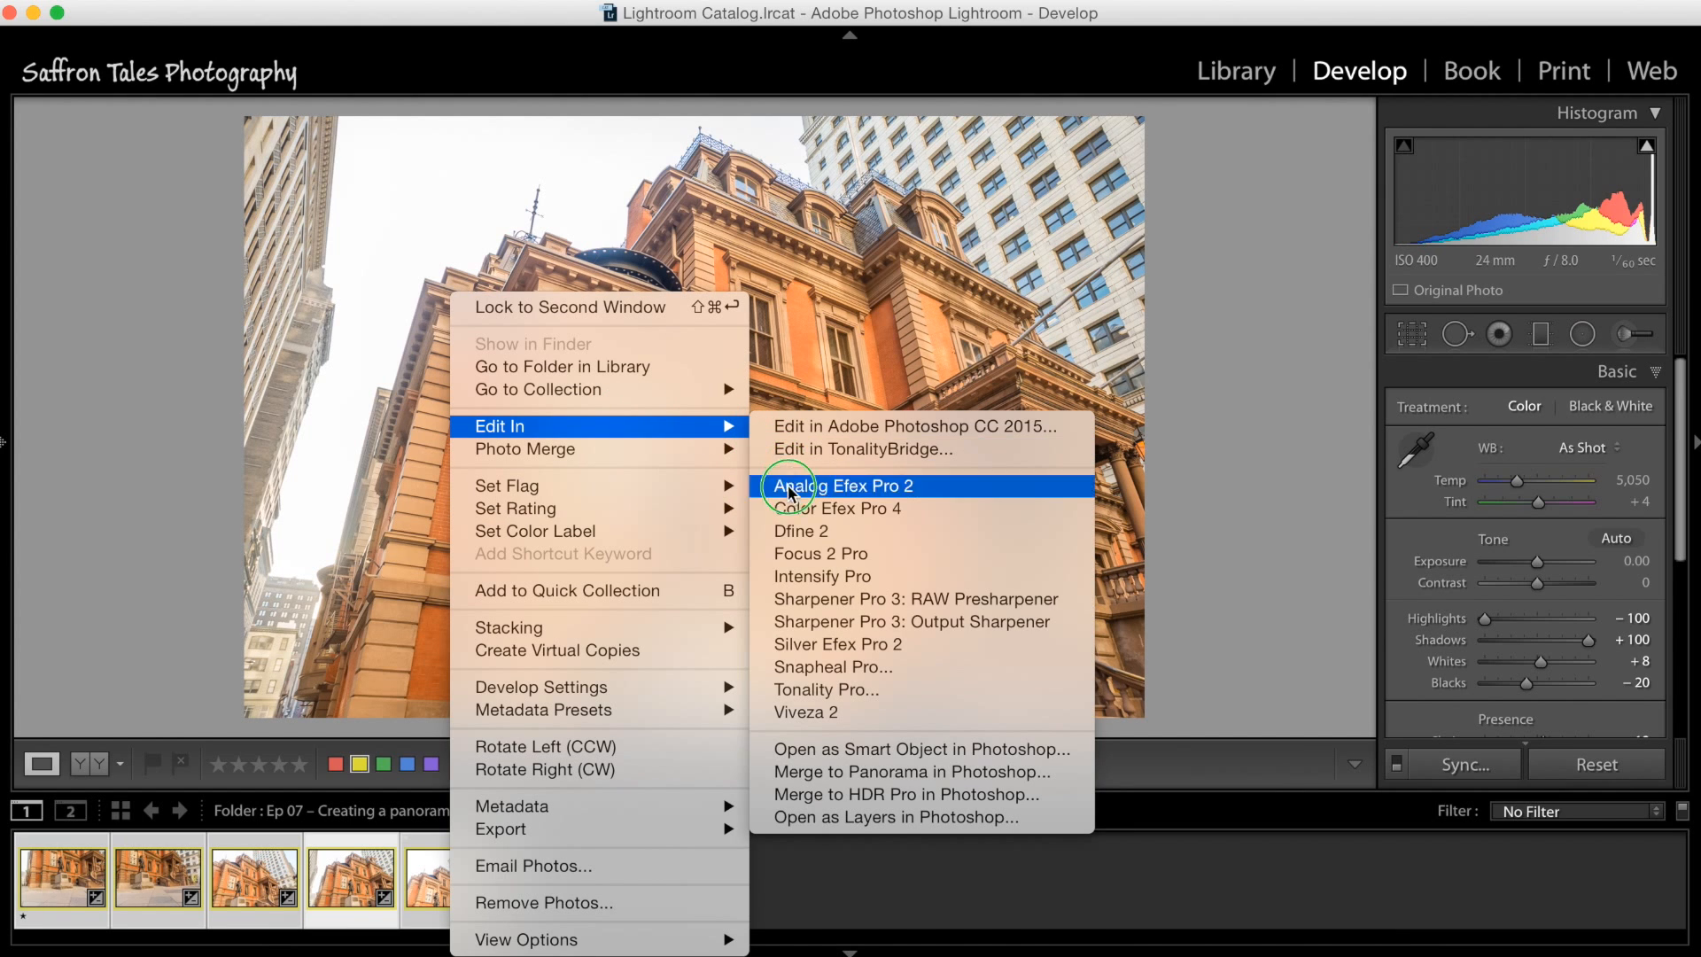
click(782, 772)
Start a Photo Merge panorama from the five selected photos
right_click(599, 670)
mouse_move(600, 674)
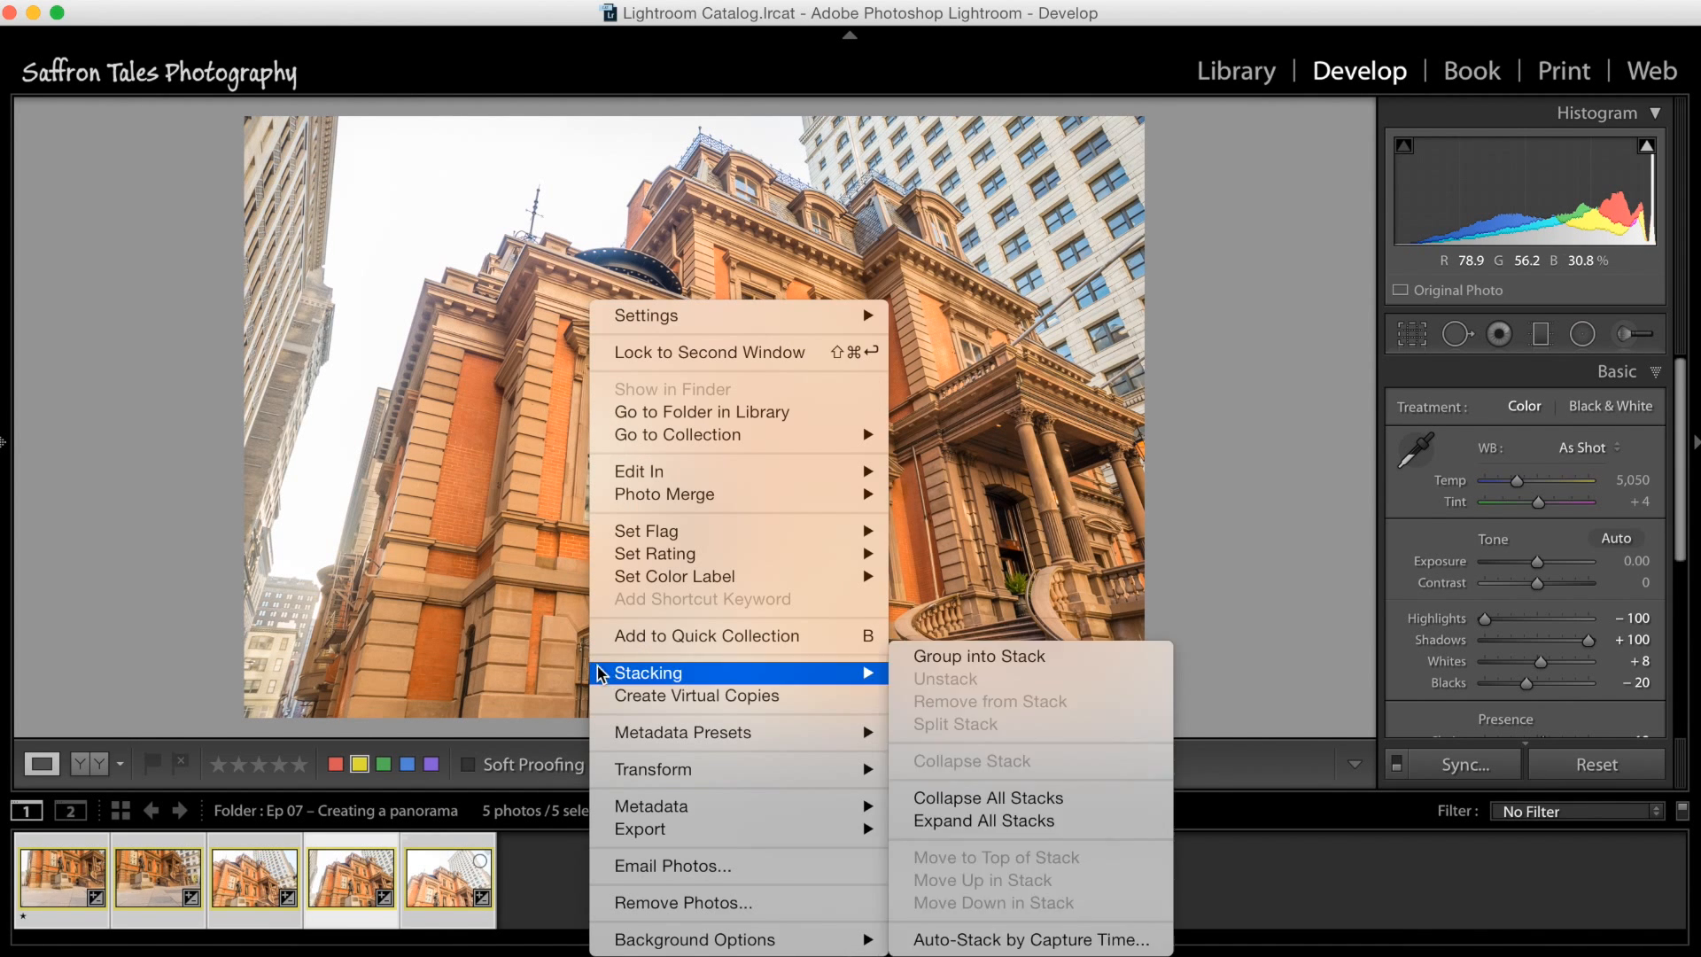
mouse_move(797, 496)
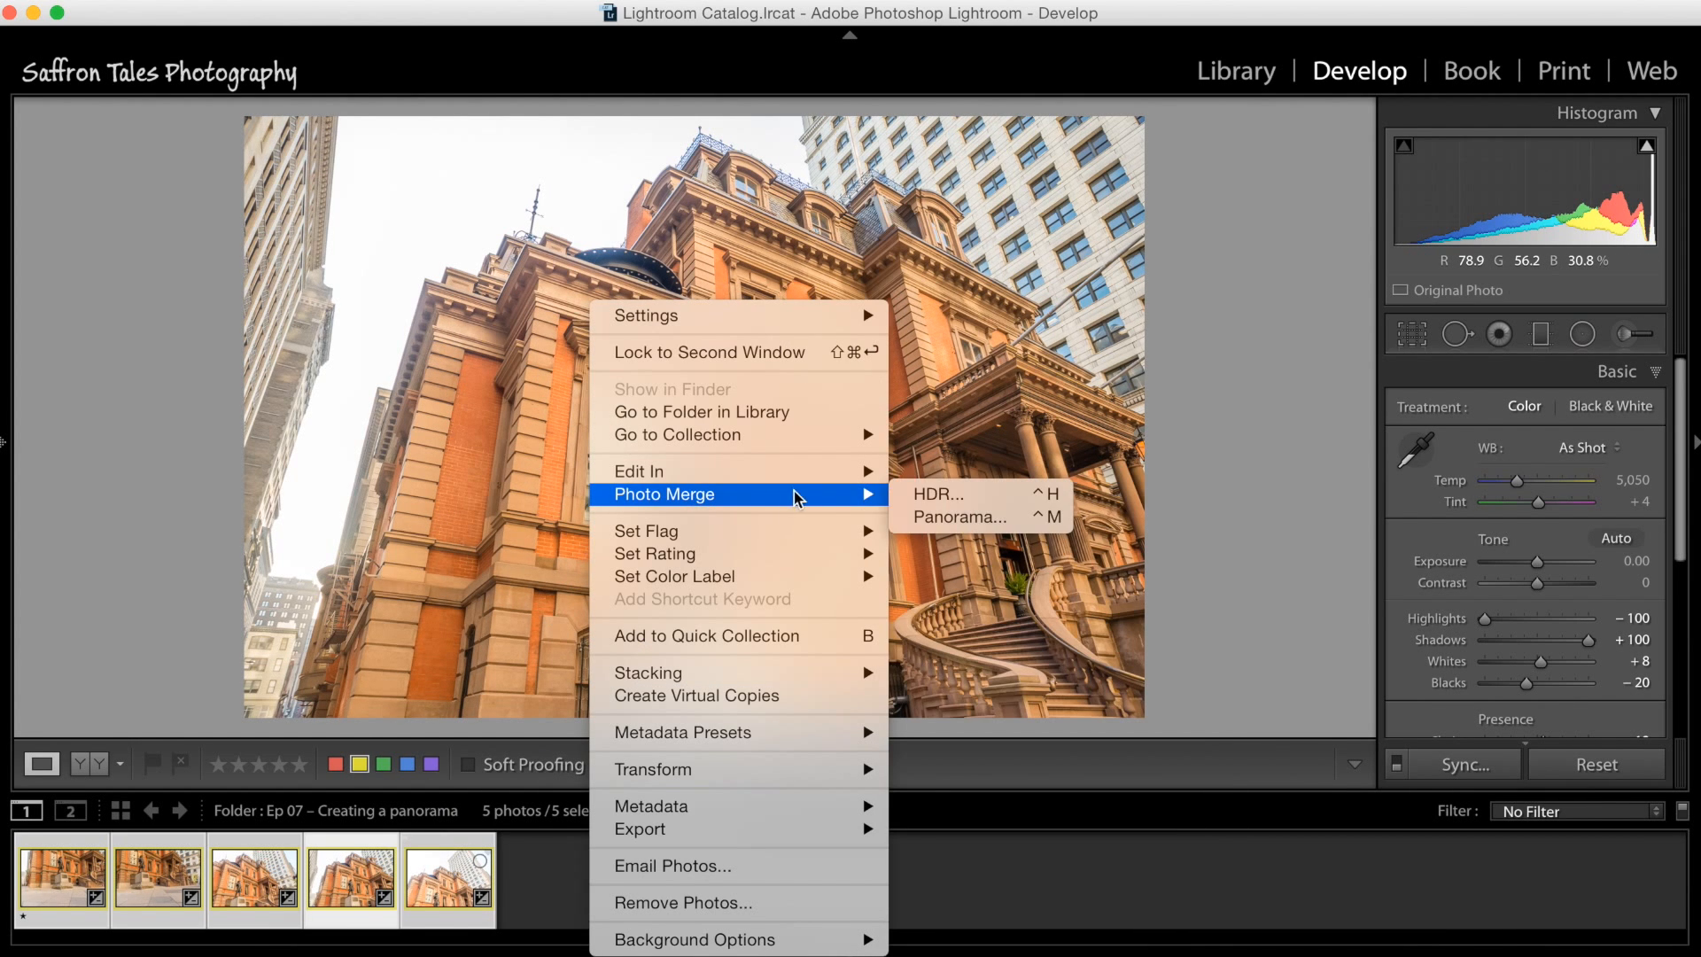
click(935, 519)
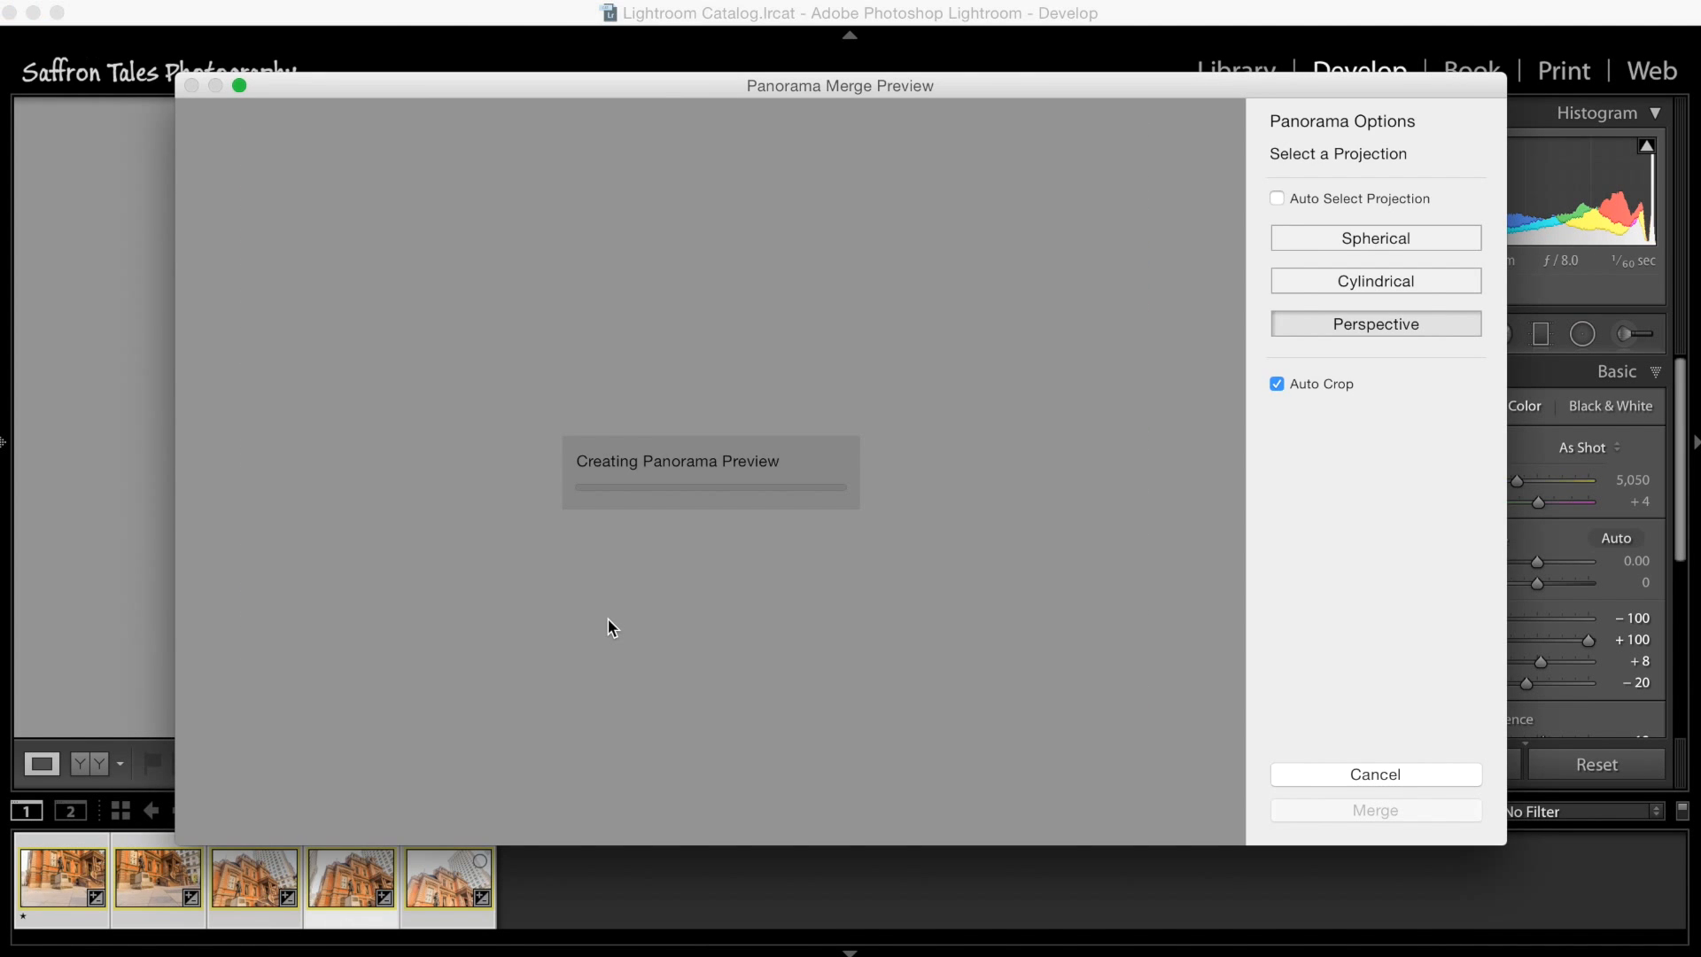
Try Auto Select Projection and the Cylindrical projection with Auto Crop off in the merge preview
click(1352, 202)
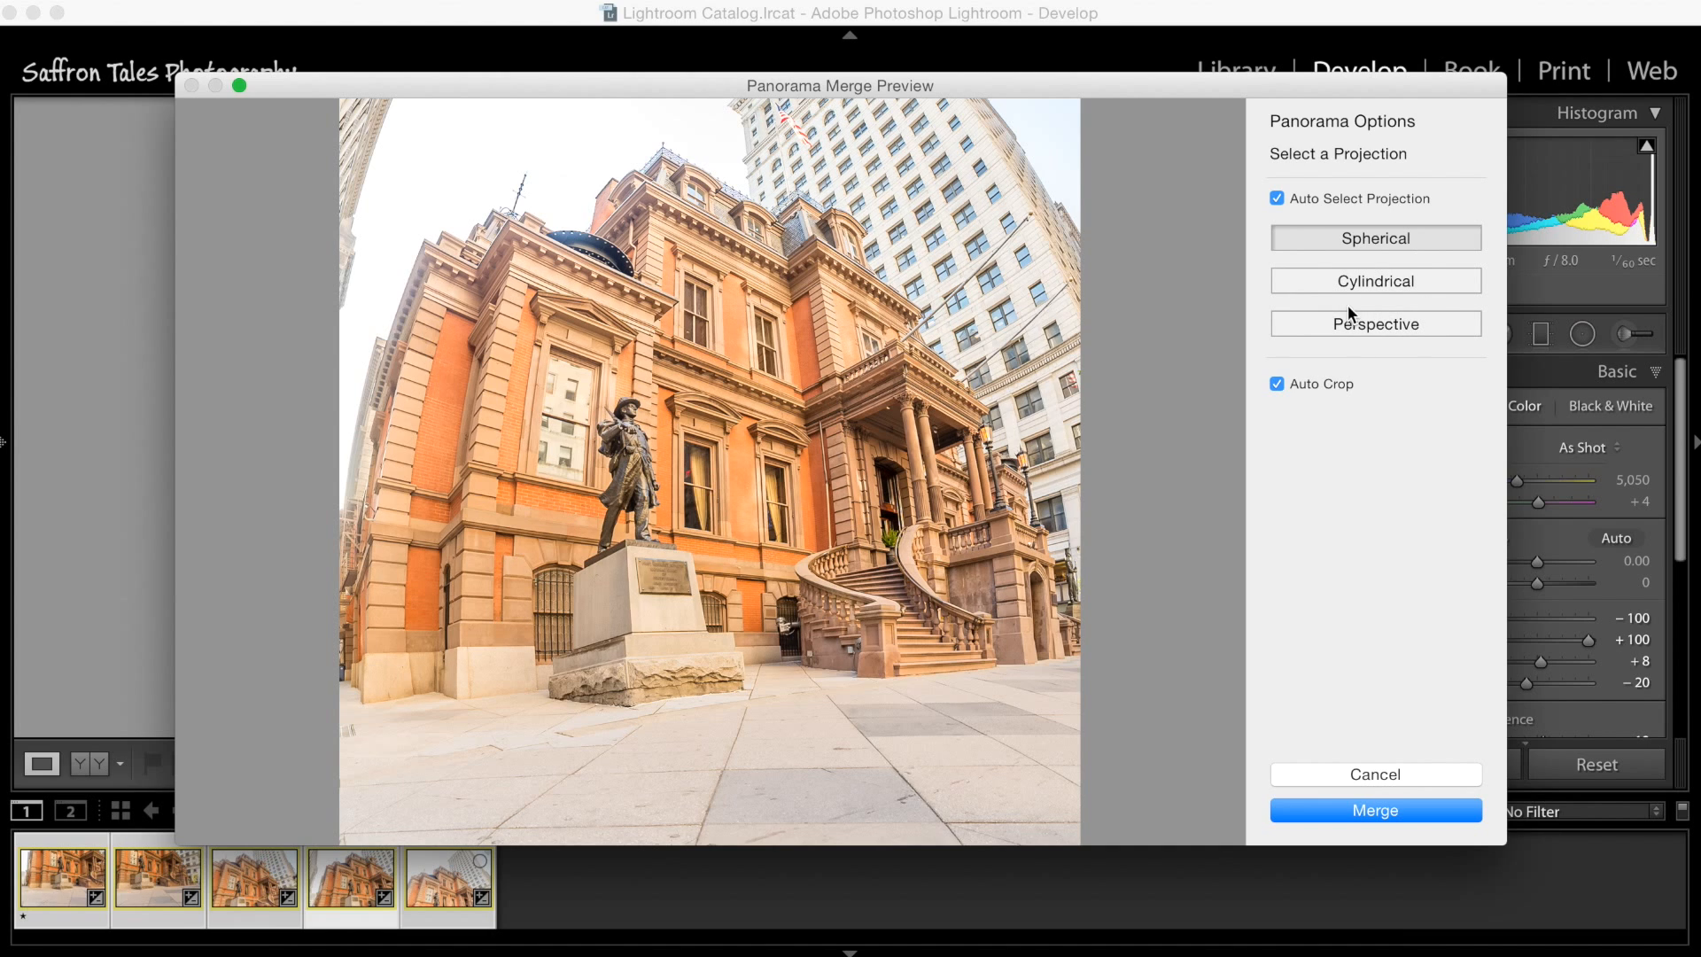
click(1389, 282)
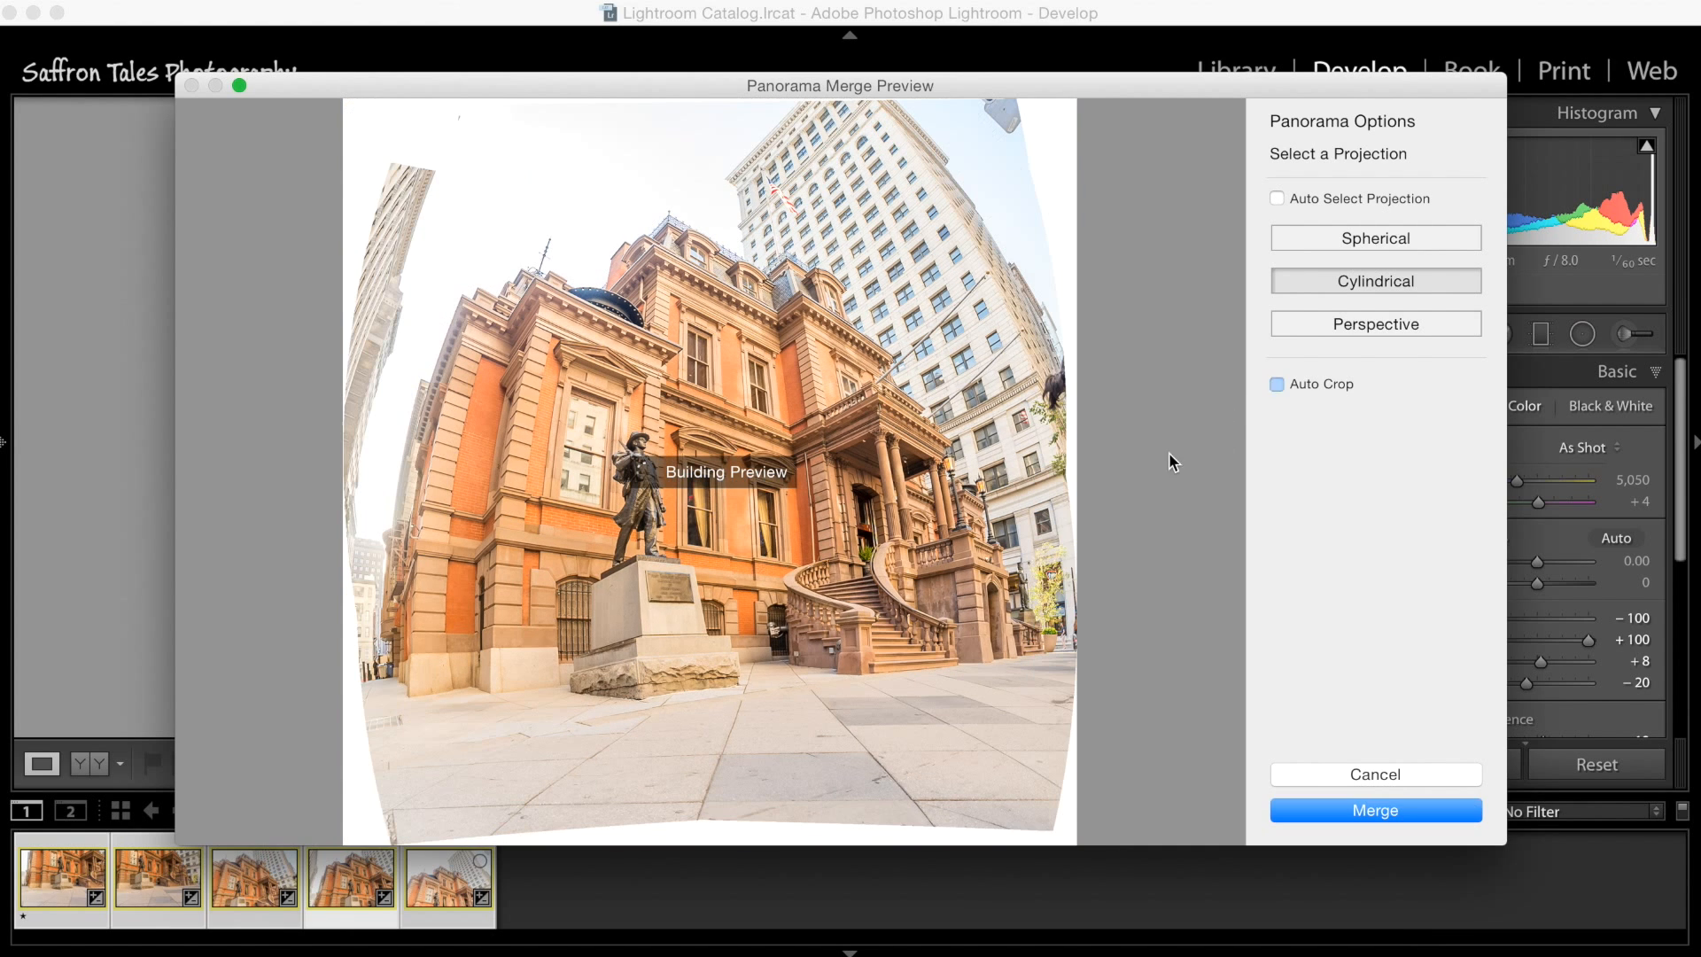
click(1277, 384)
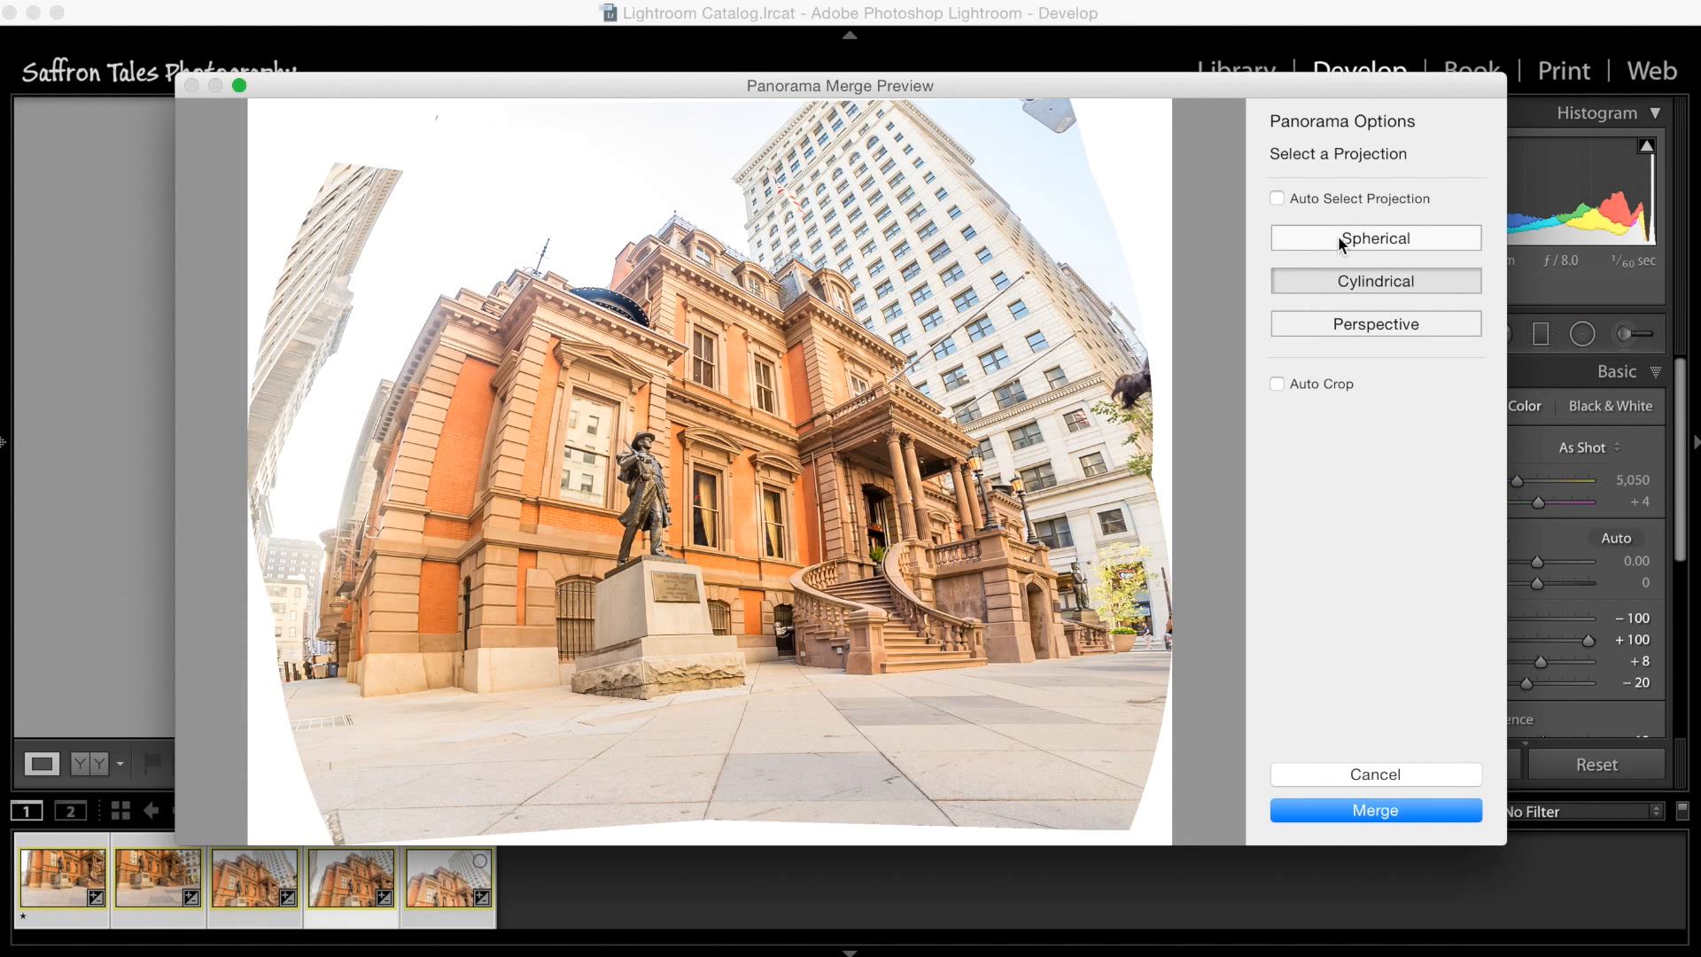
Merge the panorama using the Perspective projection with Auto Crop on
click(1317, 314)
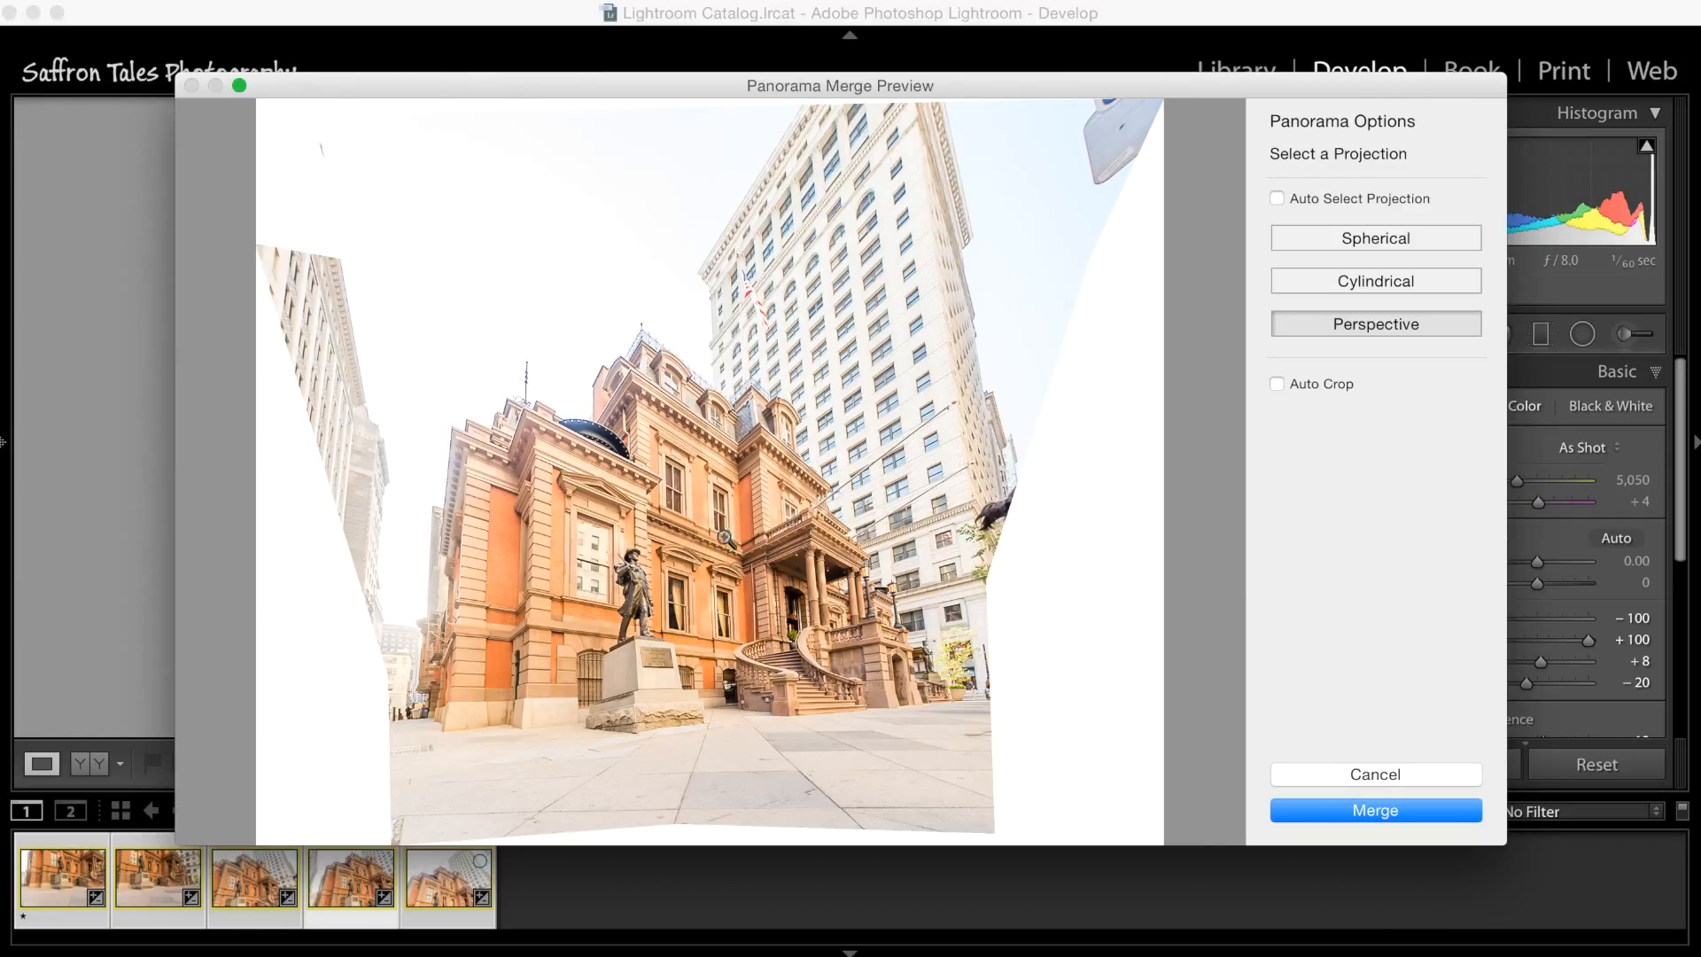
click(1318, 382)
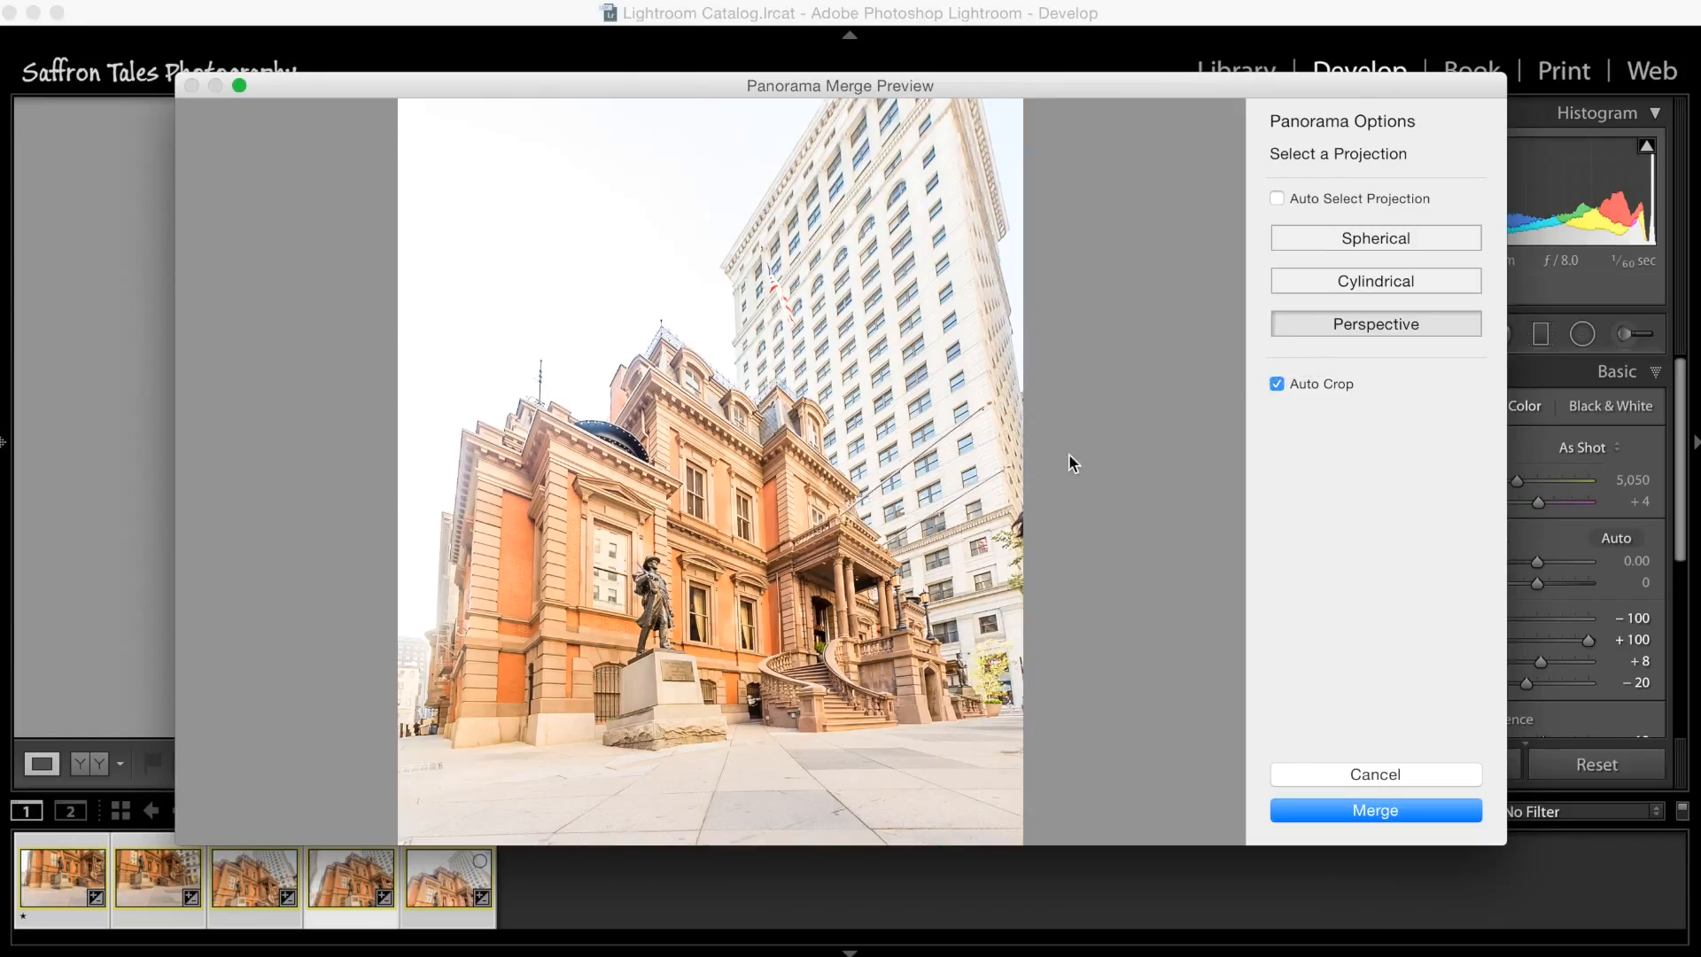
click(1338, 811)
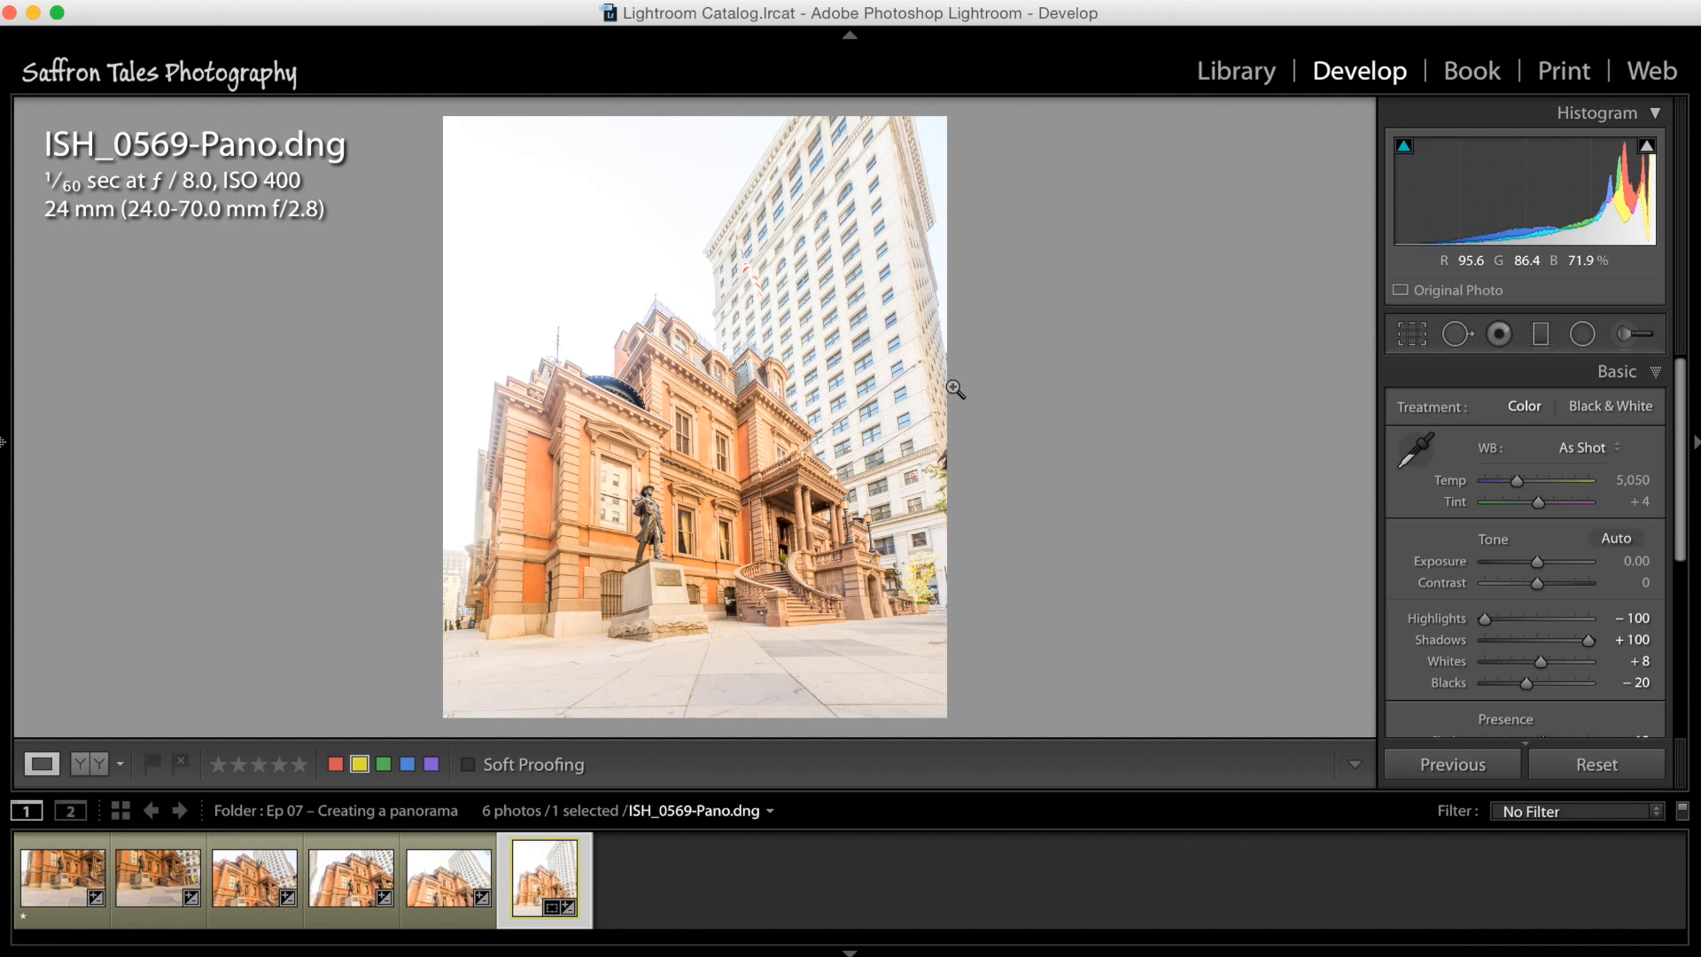
Examine the merged panorama up close across the building's facade, the tower, the portico and the staircase
click(754, 492)
drag(687, 576, 1014, 323)
drag(500, 474, 899, 545)
drag(636, 436, 985, 670)
drag(690, 390, 1059, 560)
drag(640, 344, 881, 497)
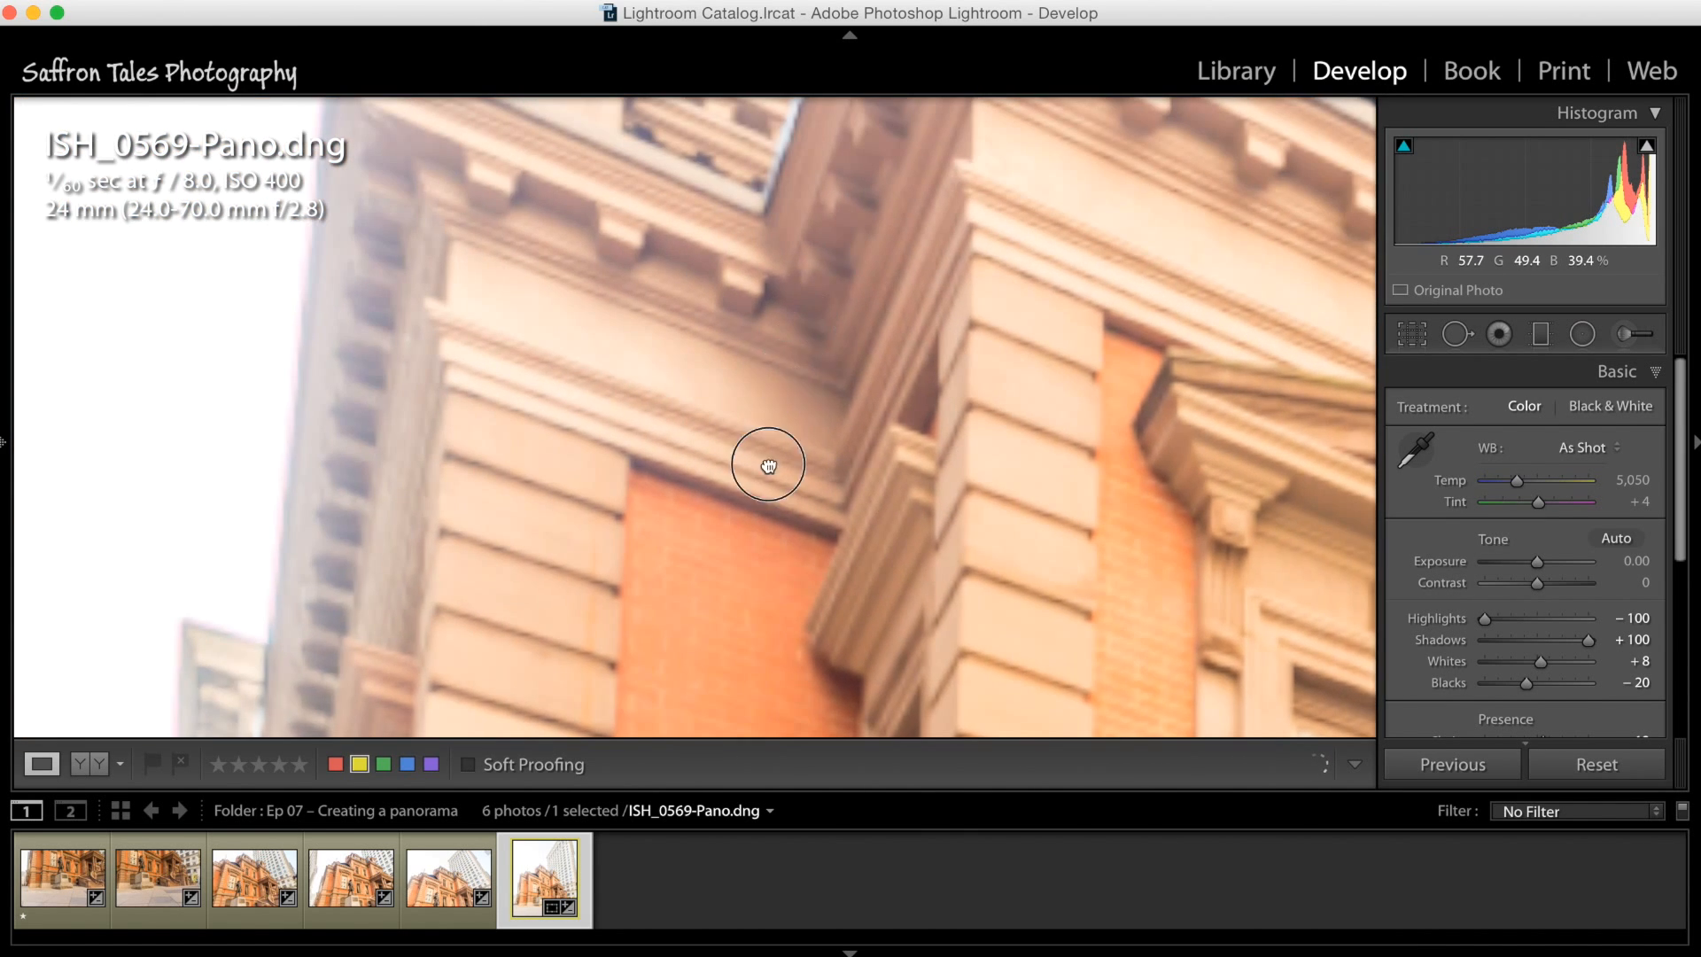
drag(770, 437, 417, 699)
drag(744, 533, 86, 576)
drag(838, 346, 232, 421)
drag(992, 484, 186, 355)
drag(807, 488, 66, 118)
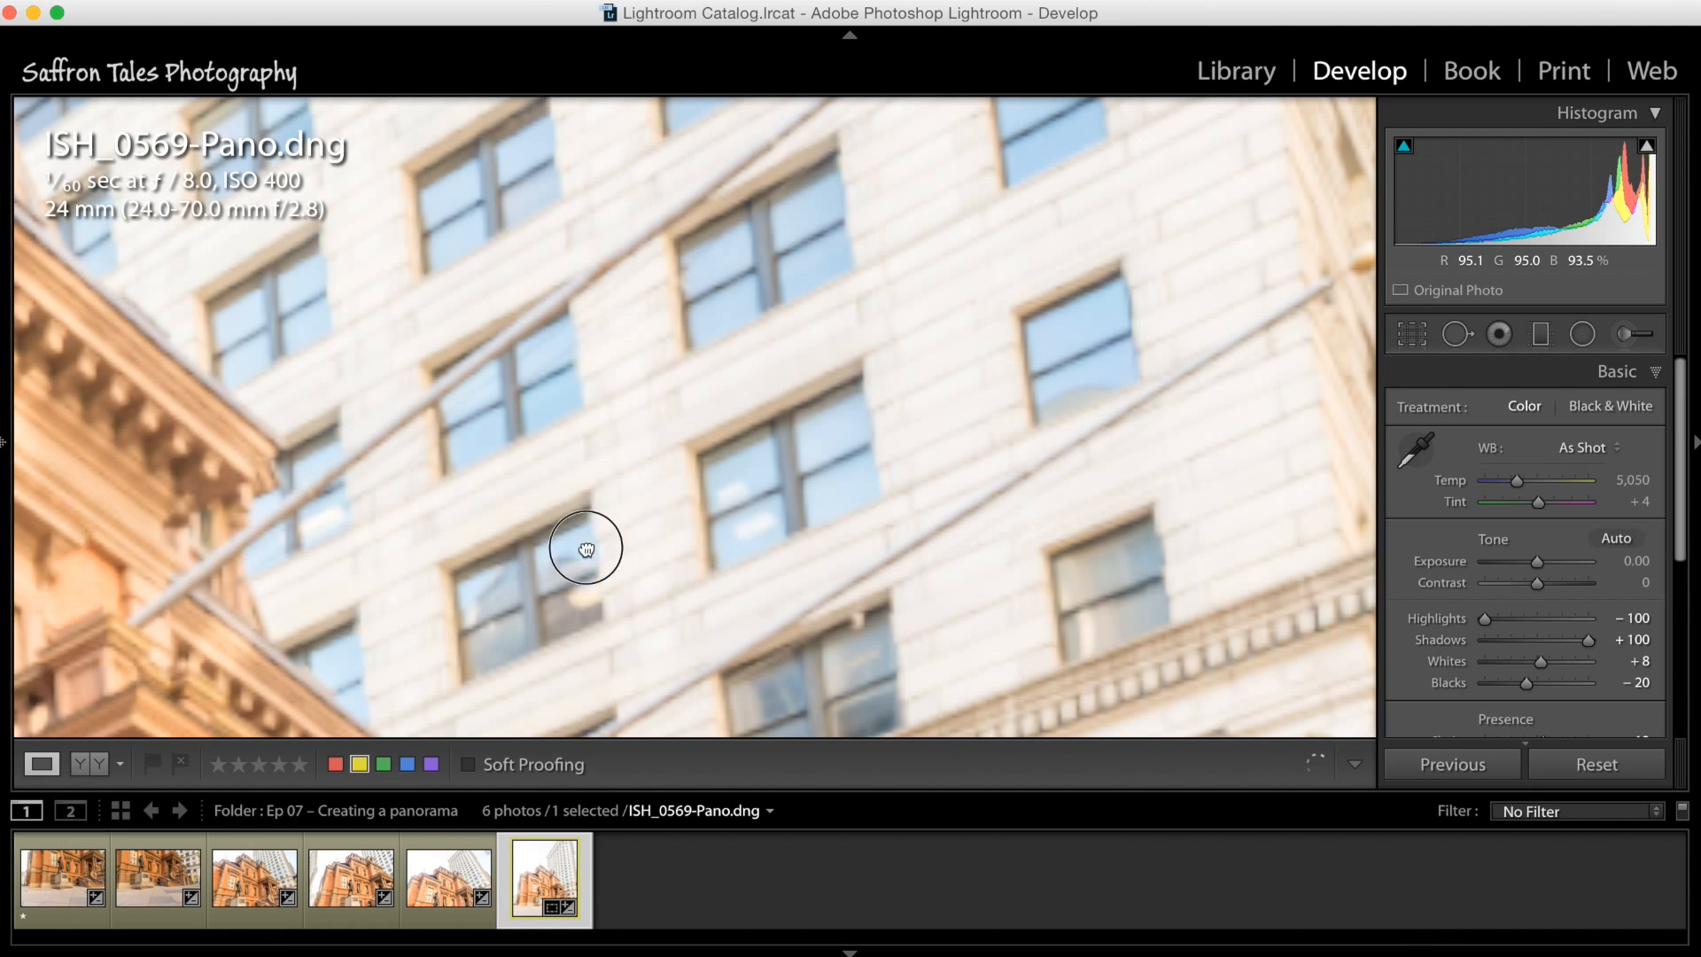
drag(589, 559, 556, 205)
drag(651, 578, 613, 330)
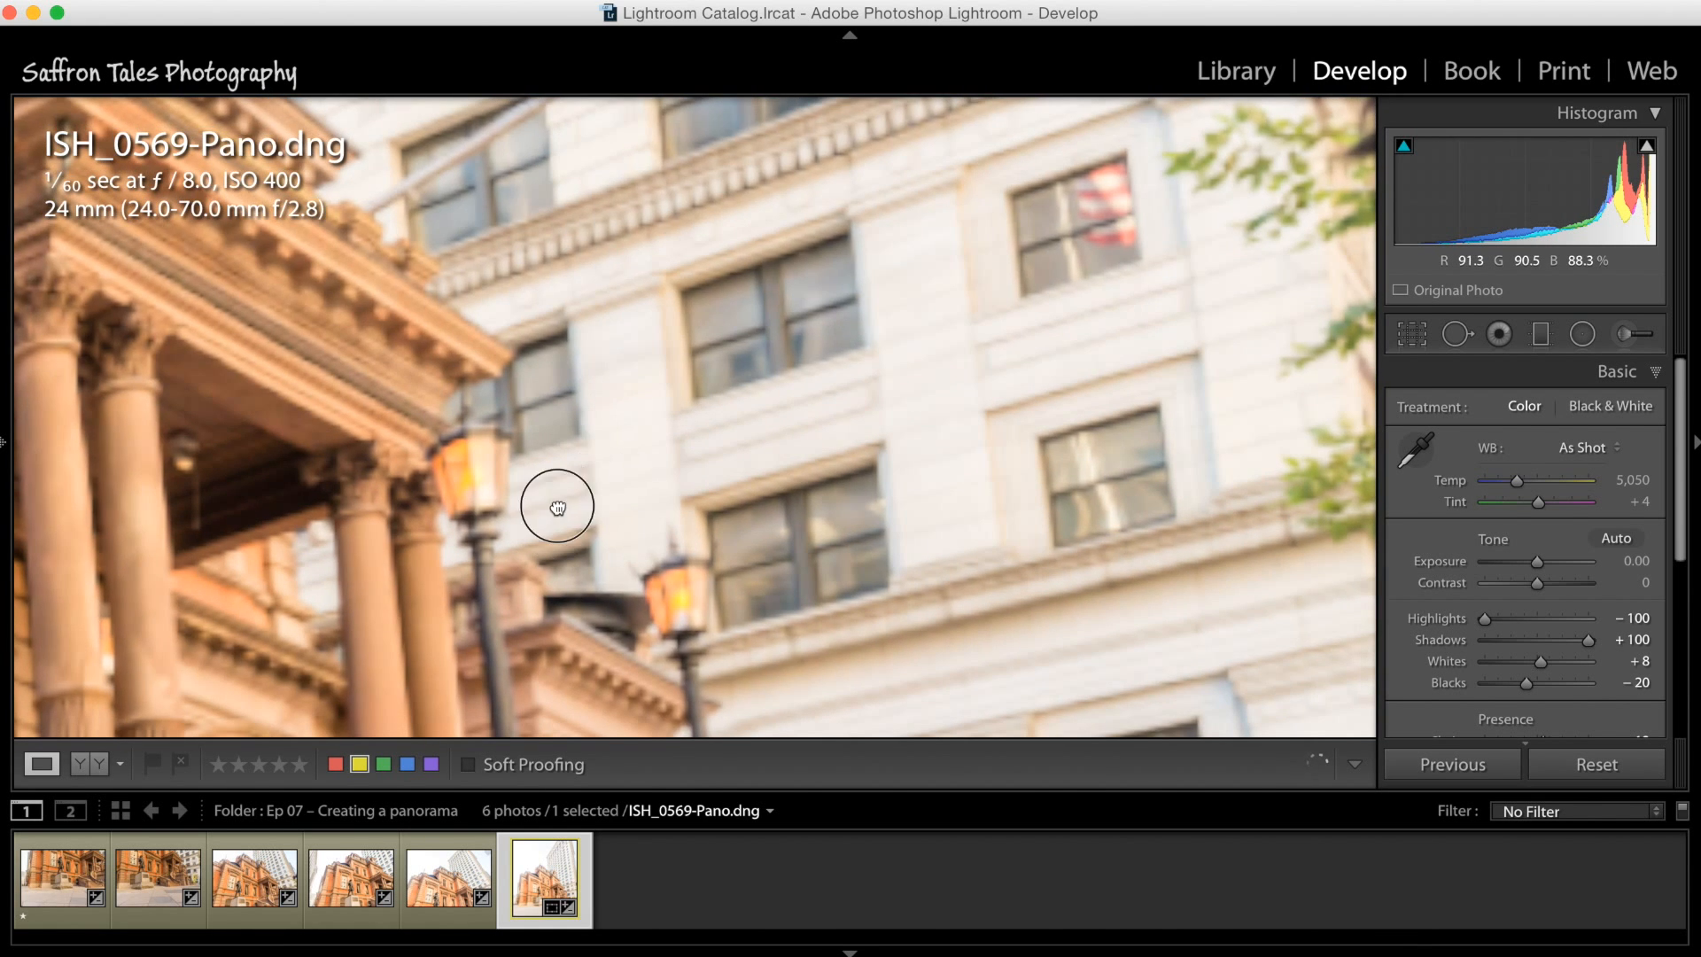
drag(556, 525, 545, 301)
drag(528, 631, 706, 524)
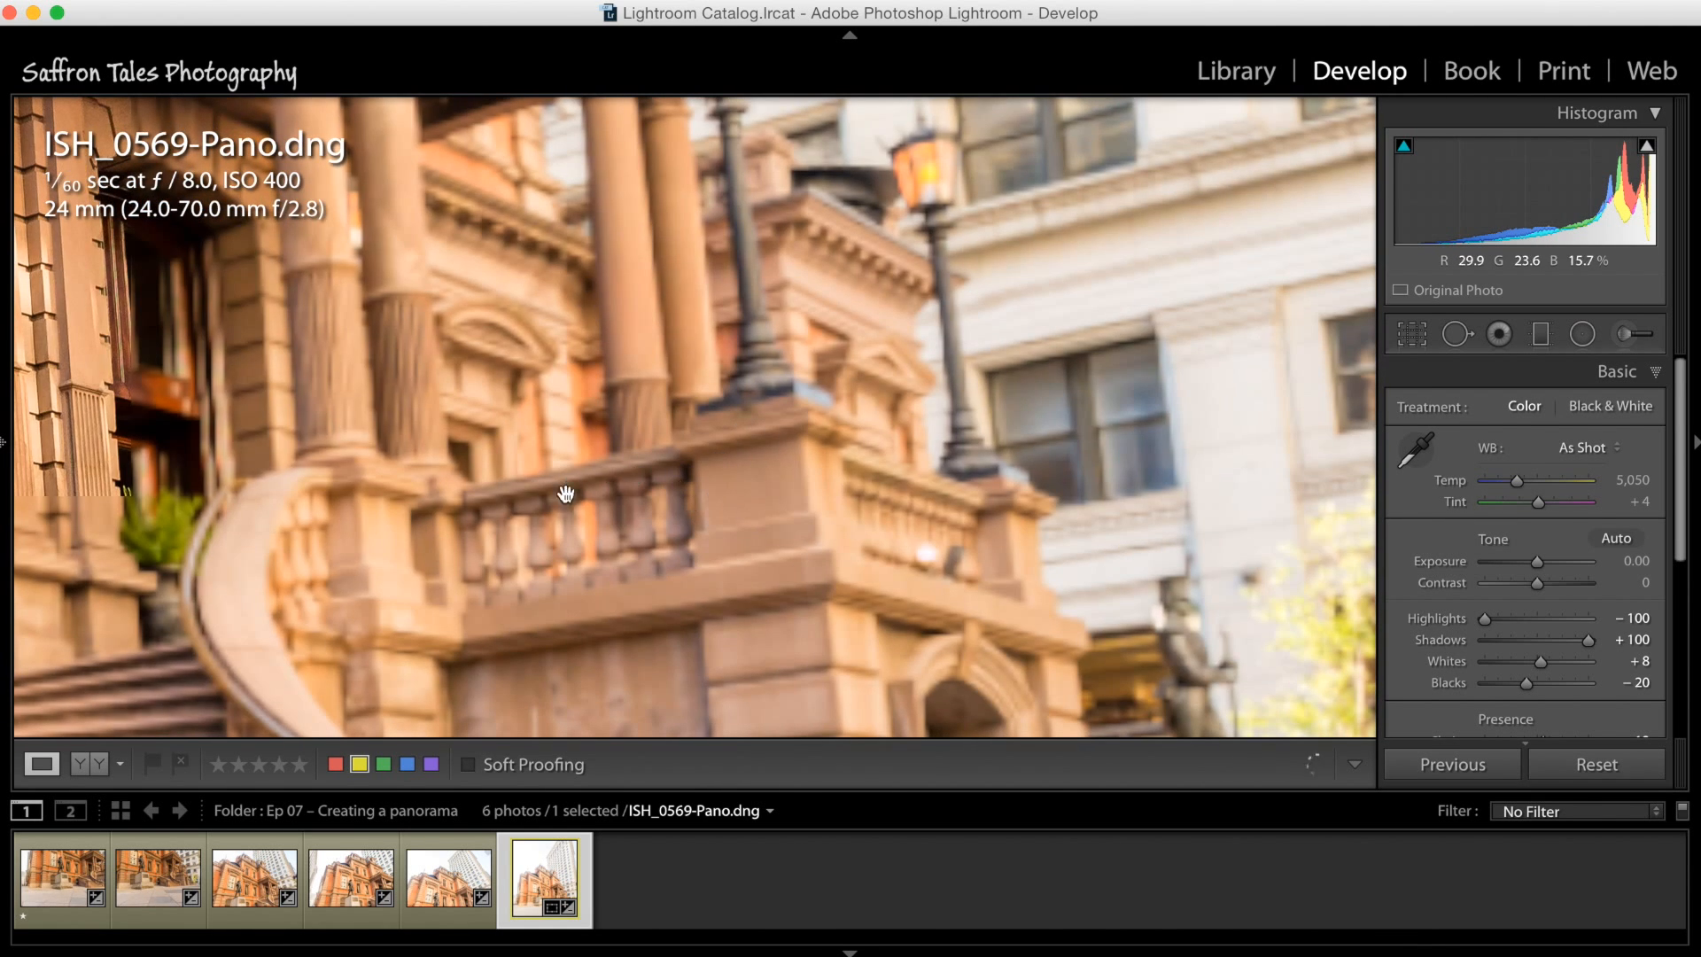
drag(581, 505, 712, 355)
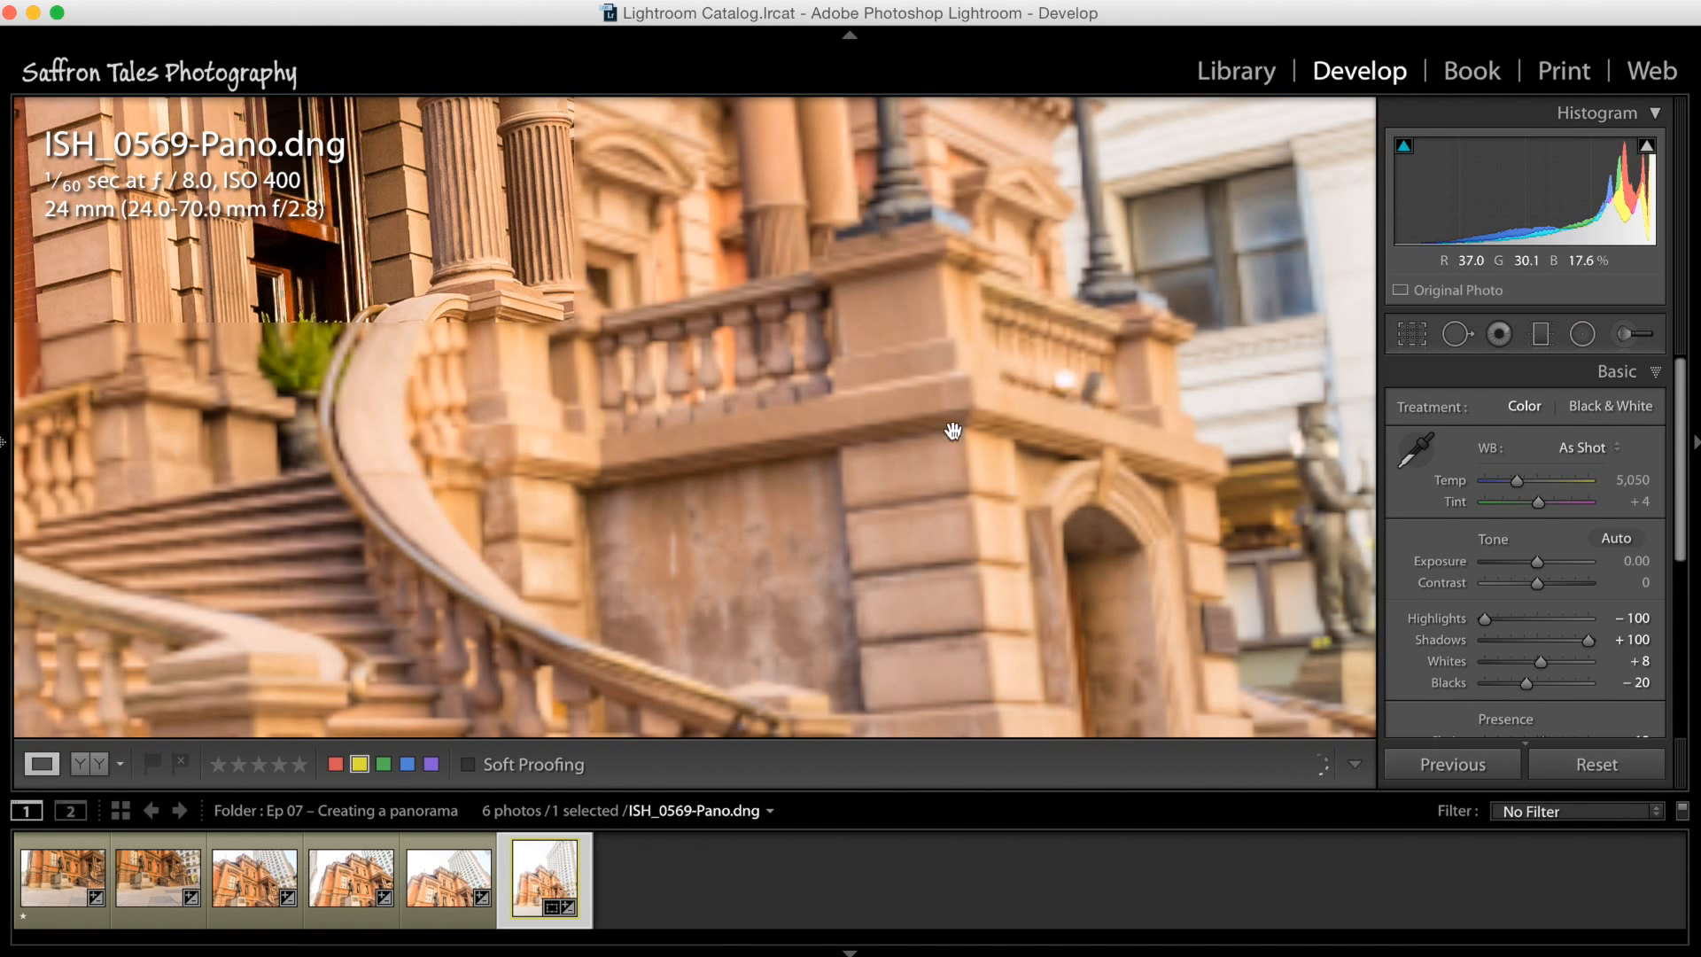
click(797, 529)
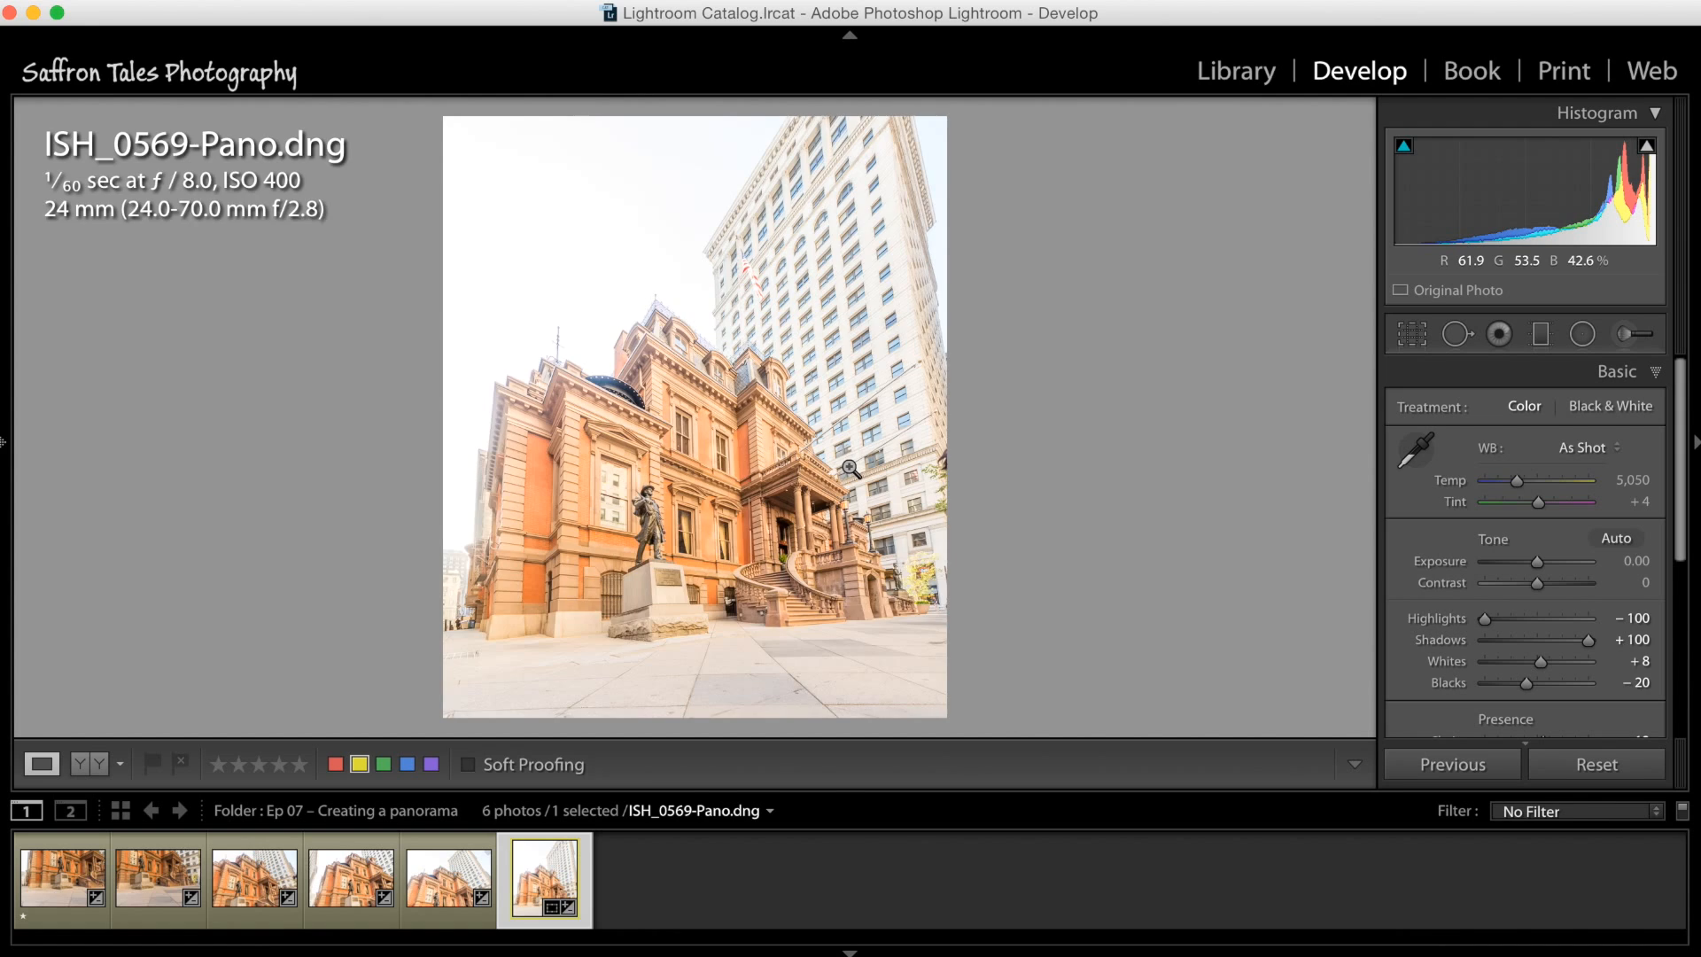
click(850, 467)
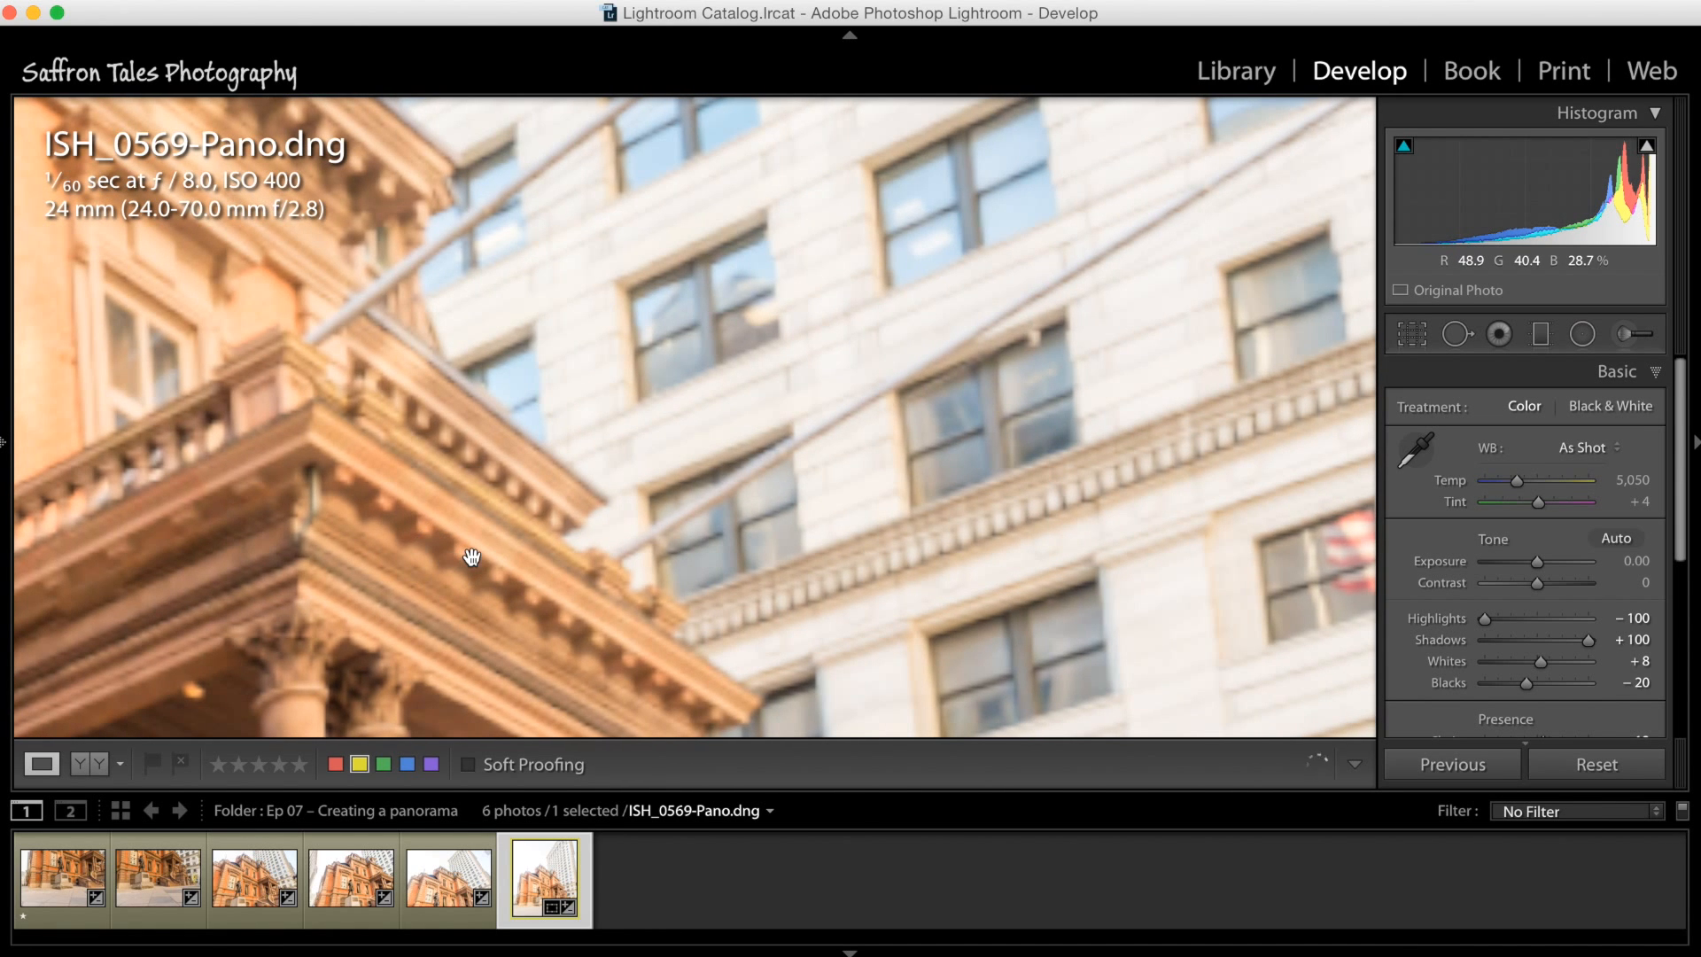
drag(640, 599, 702, 427)
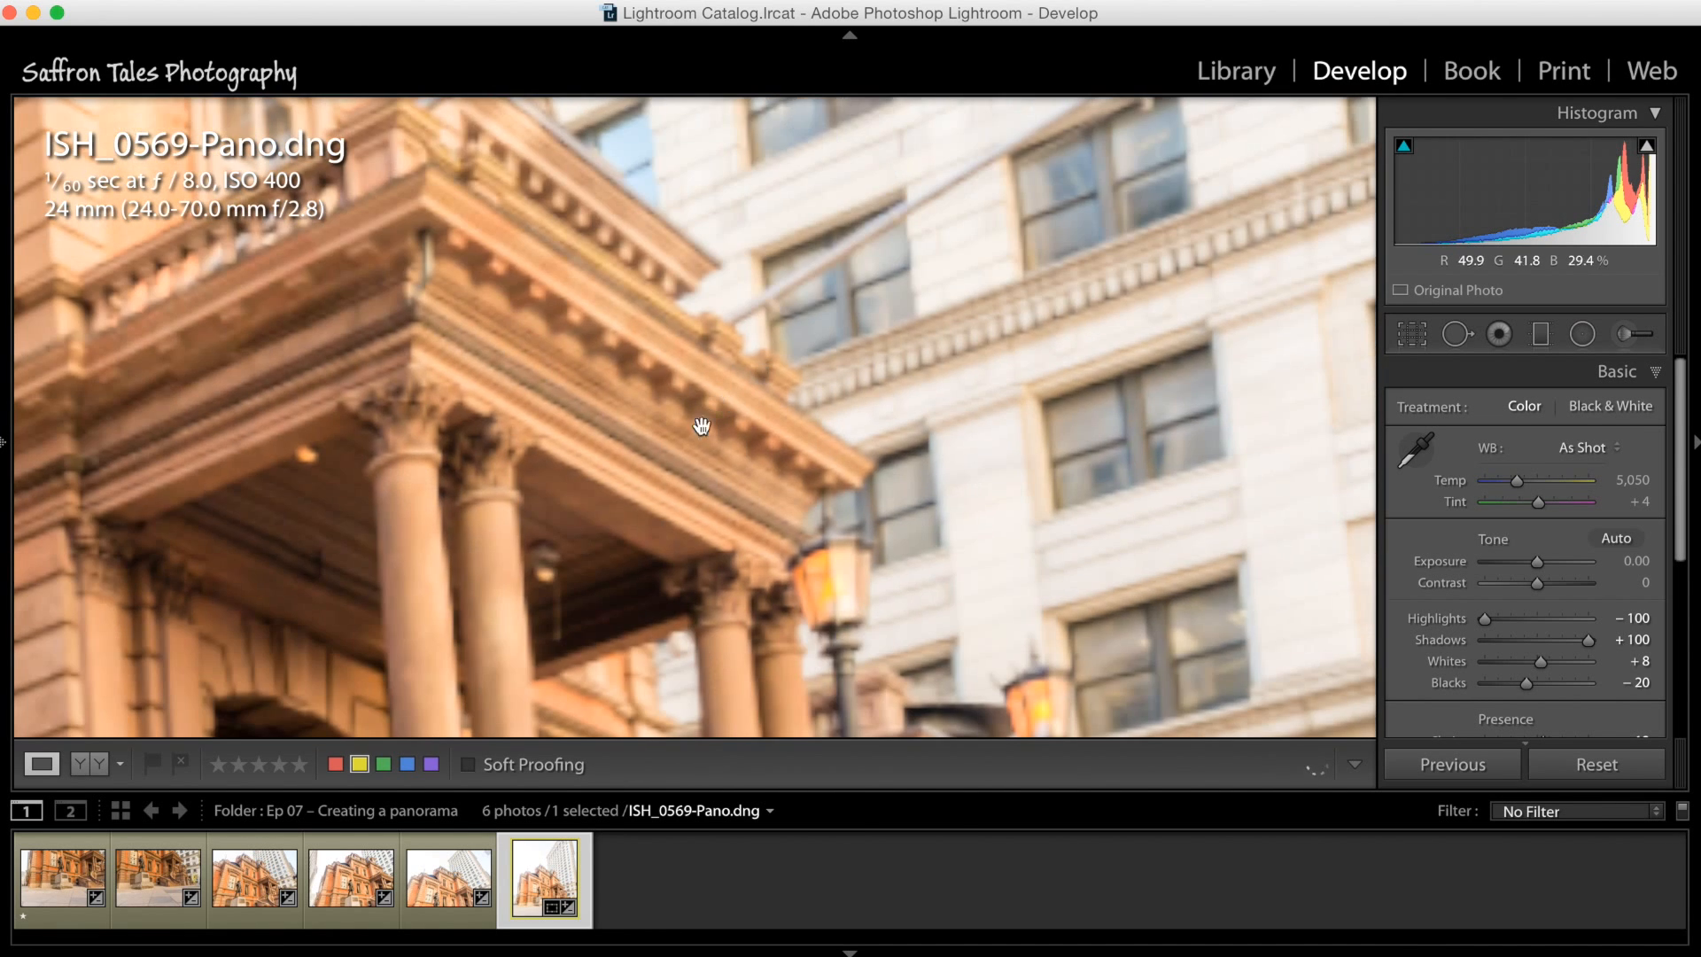
click(622, 466)
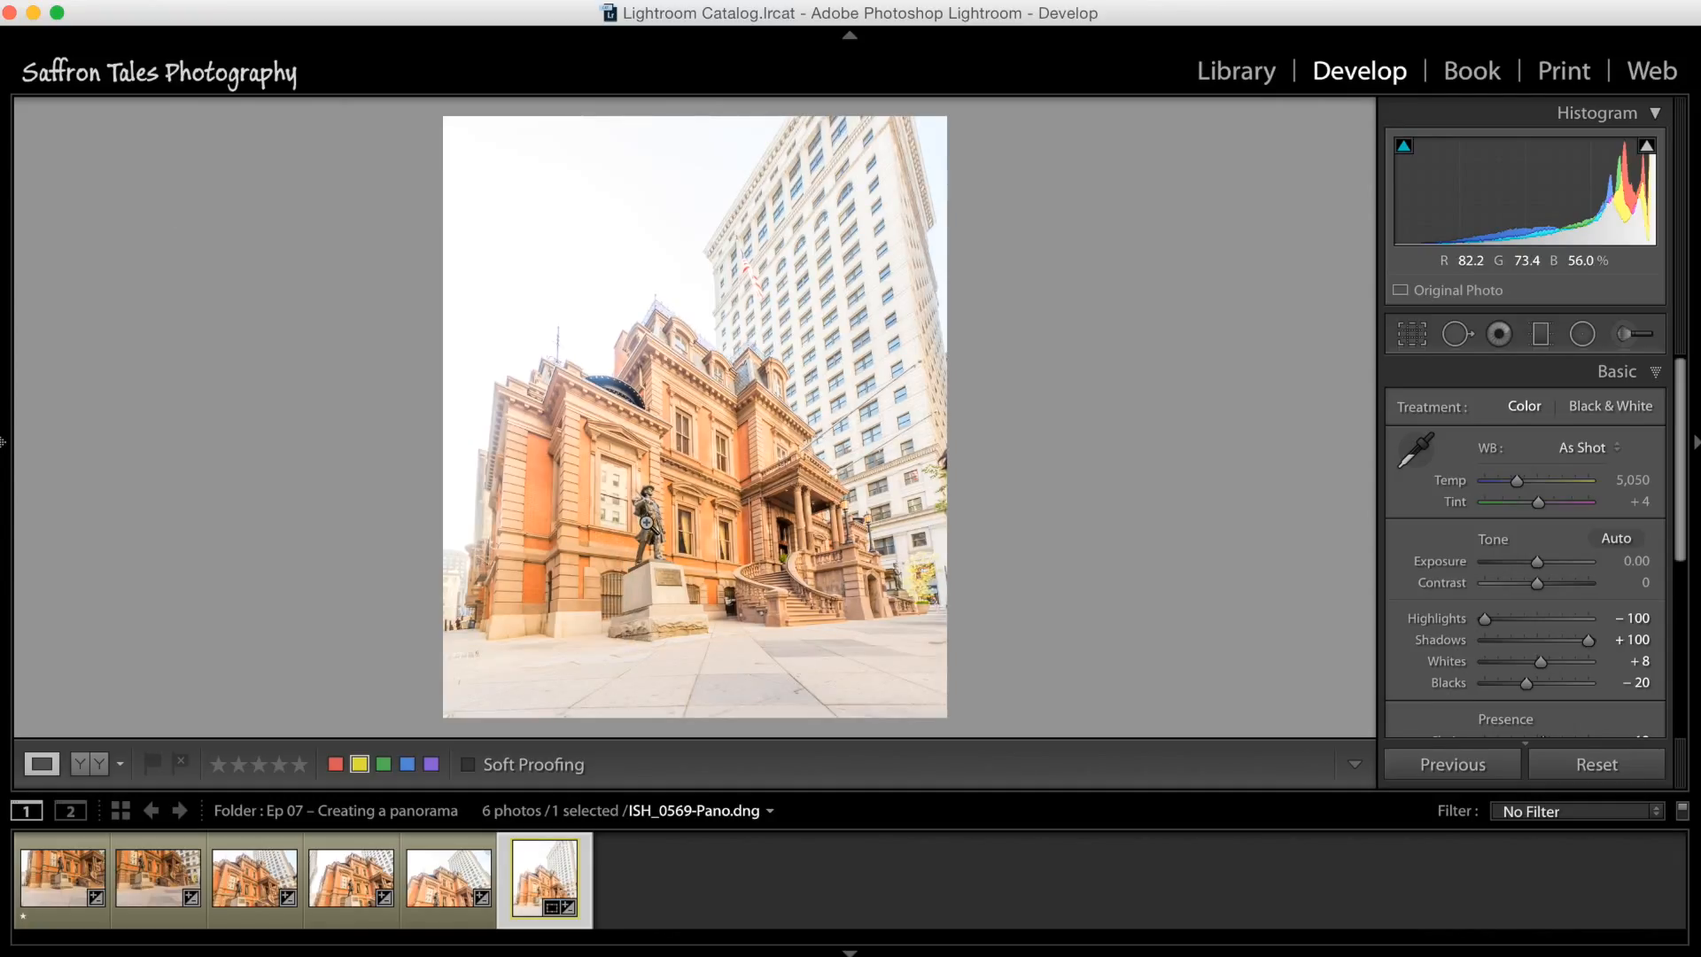
Check the panorama's pixel dimensions in the photo info overlay and hide the overlay again
key(i)
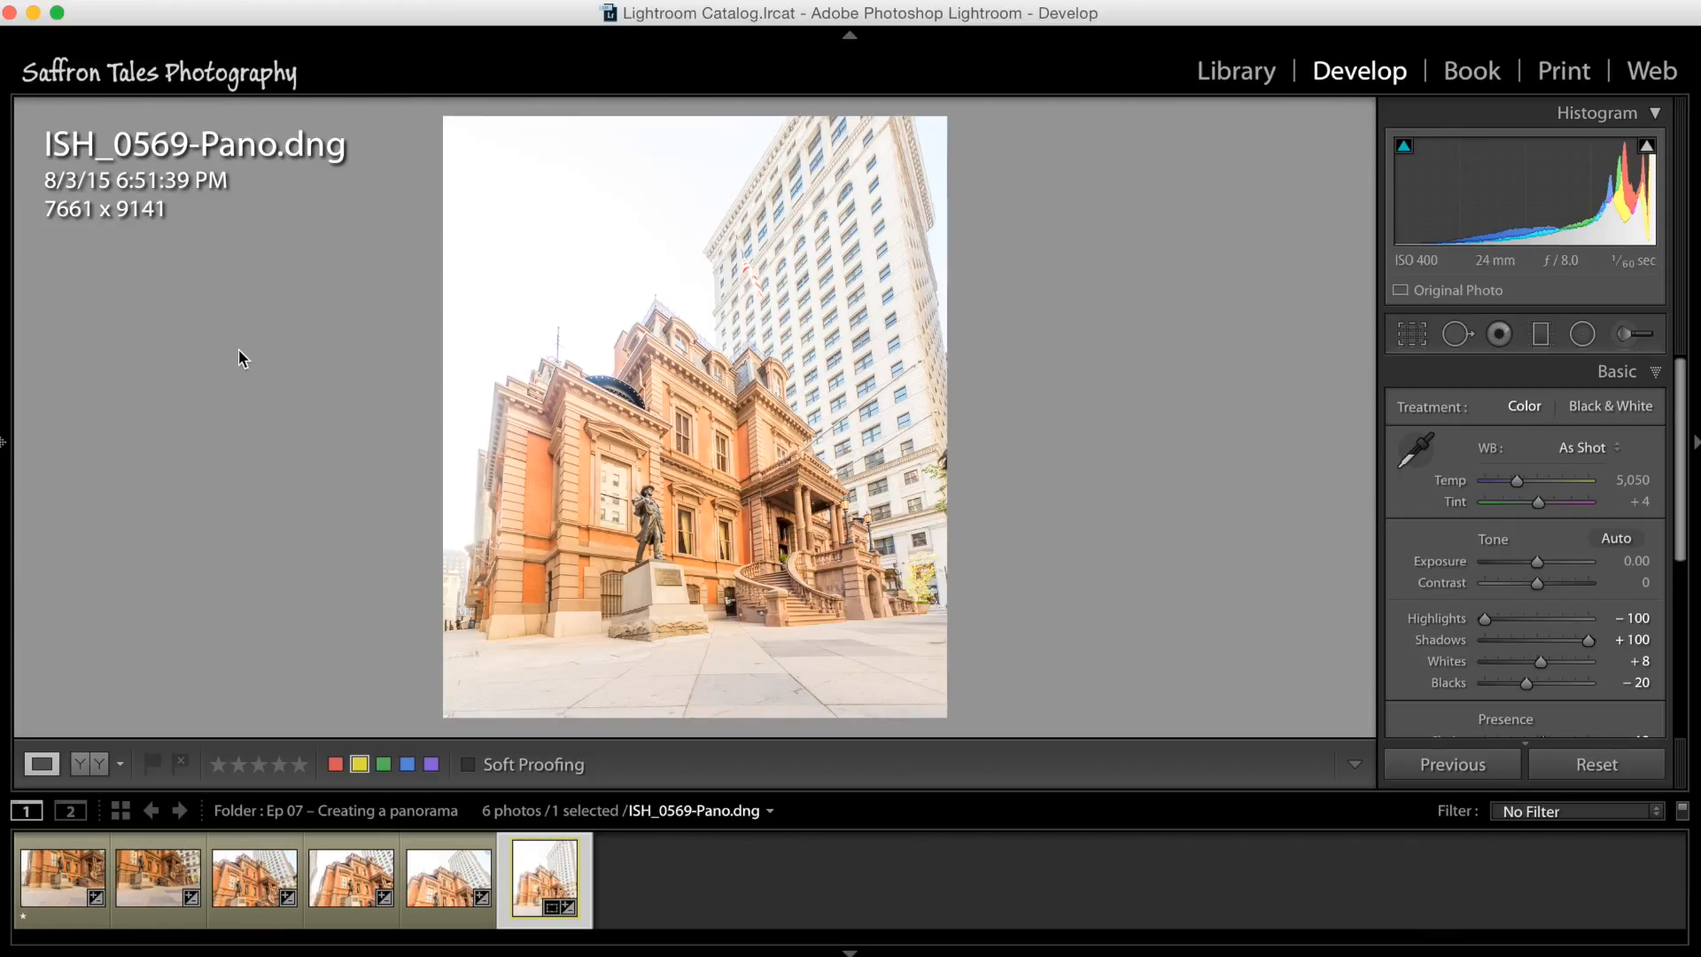
key(i)
key(i)
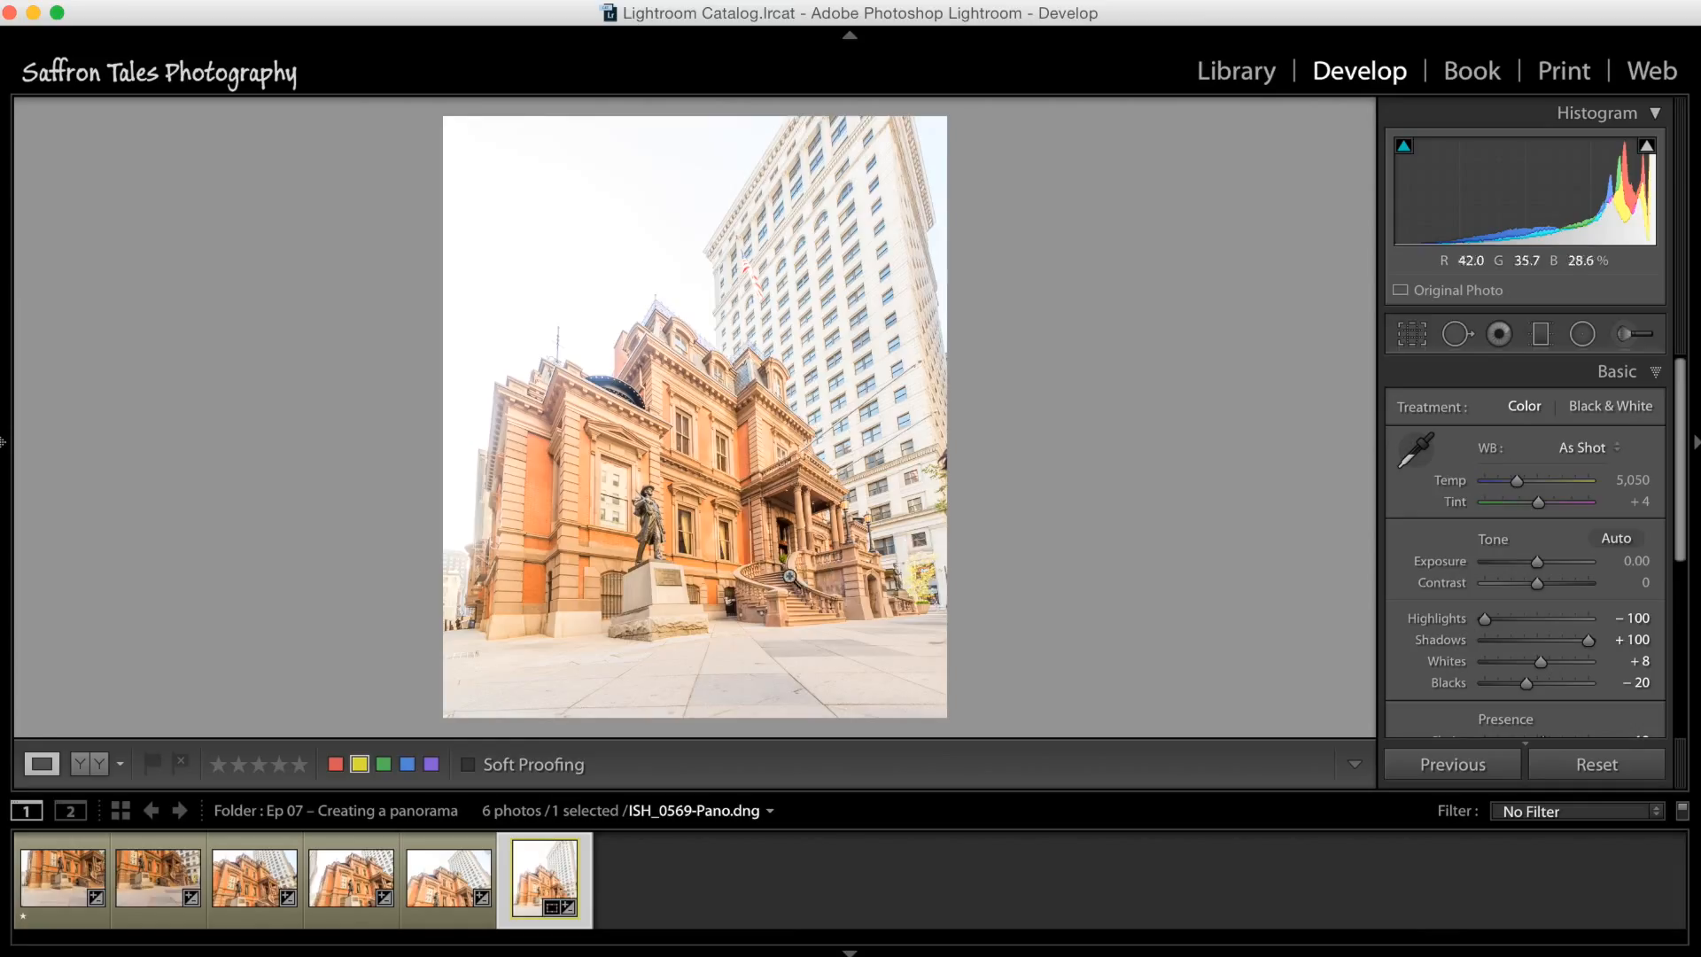
Open the merged panorama in Adobe Photoshop CC 2015 for further editing
right_click(797, 524)
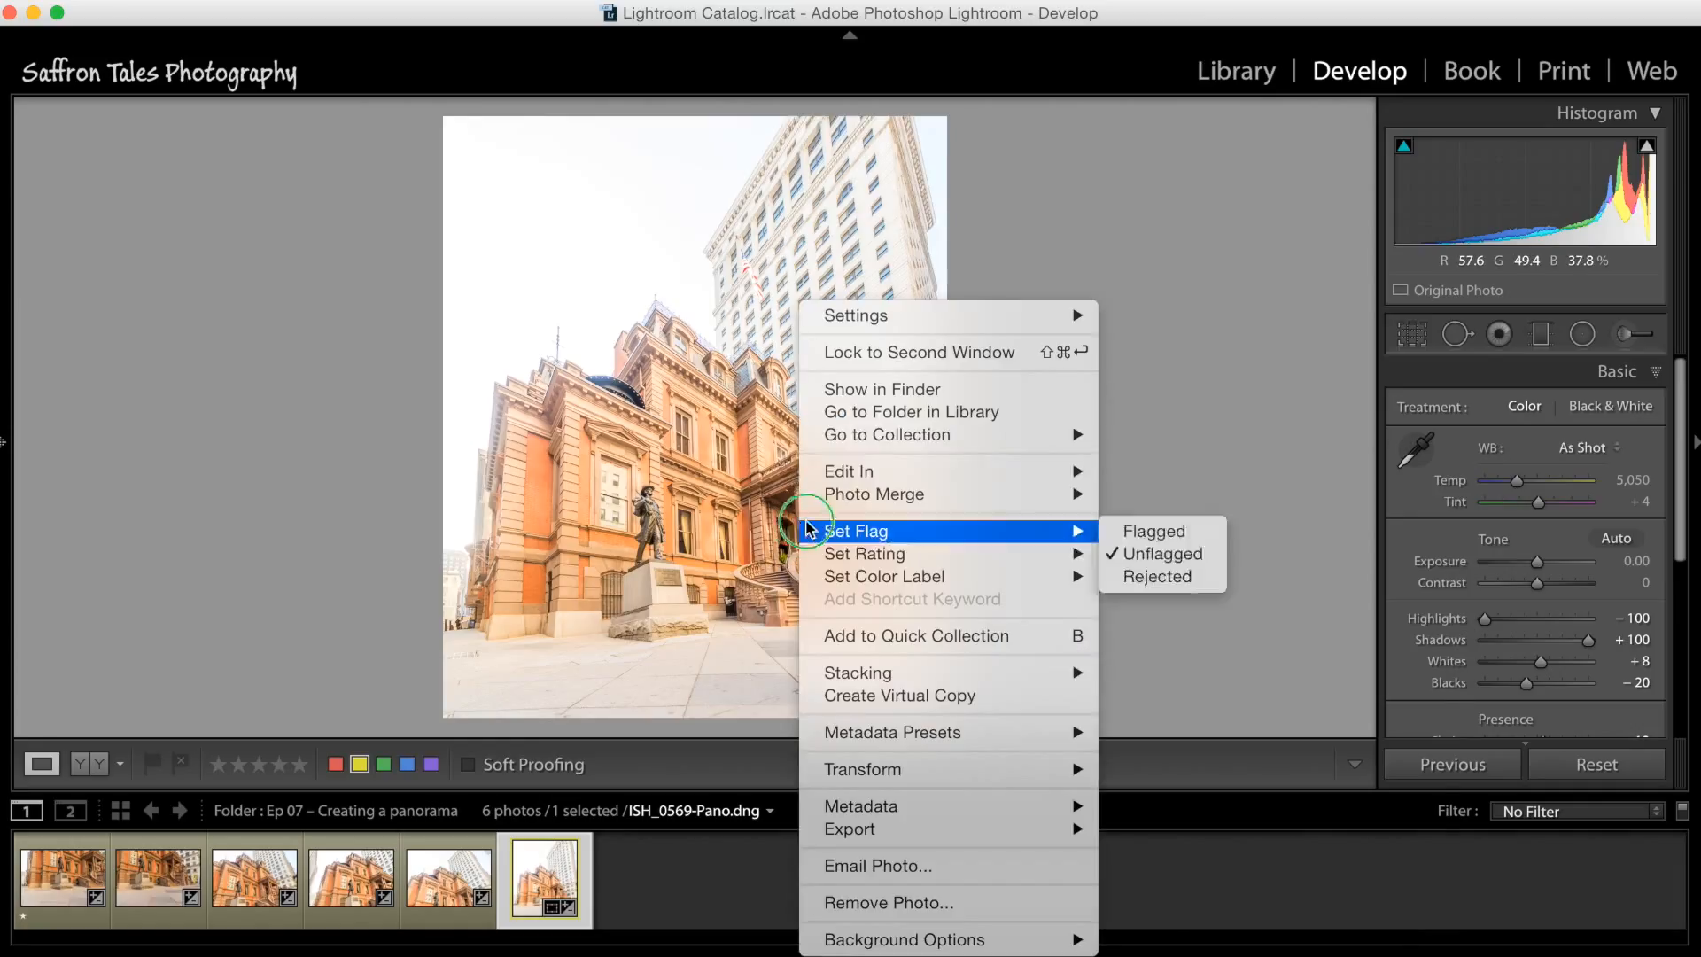
click(984, 471)
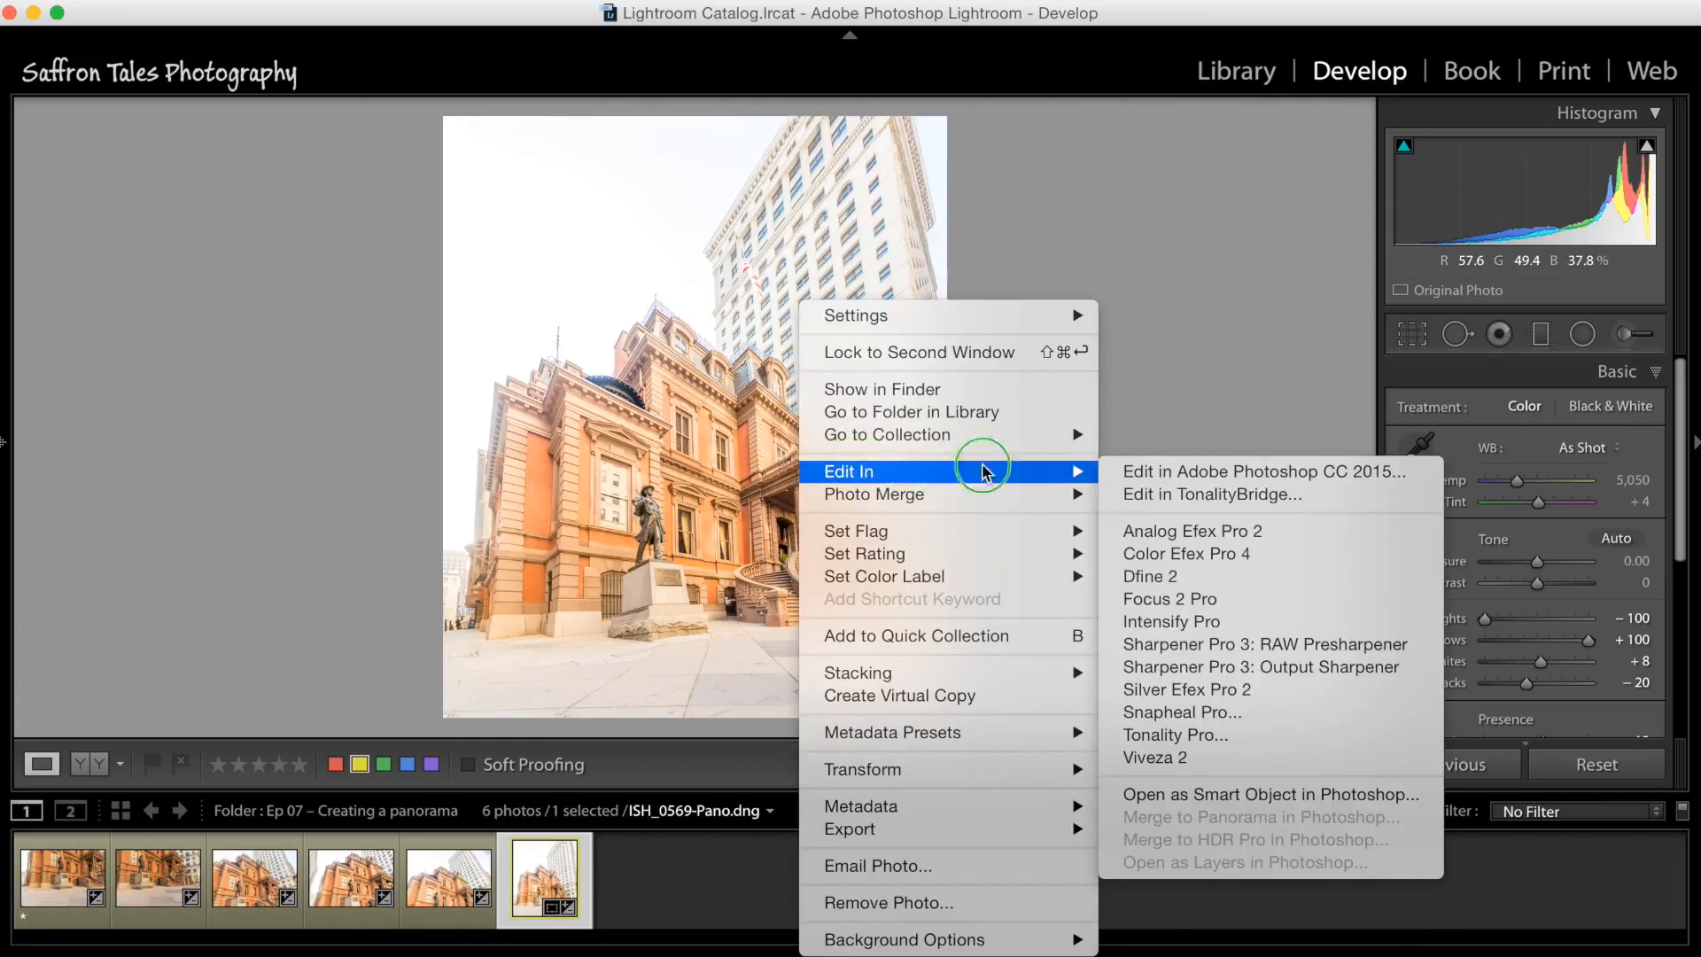
click(1192, 478)
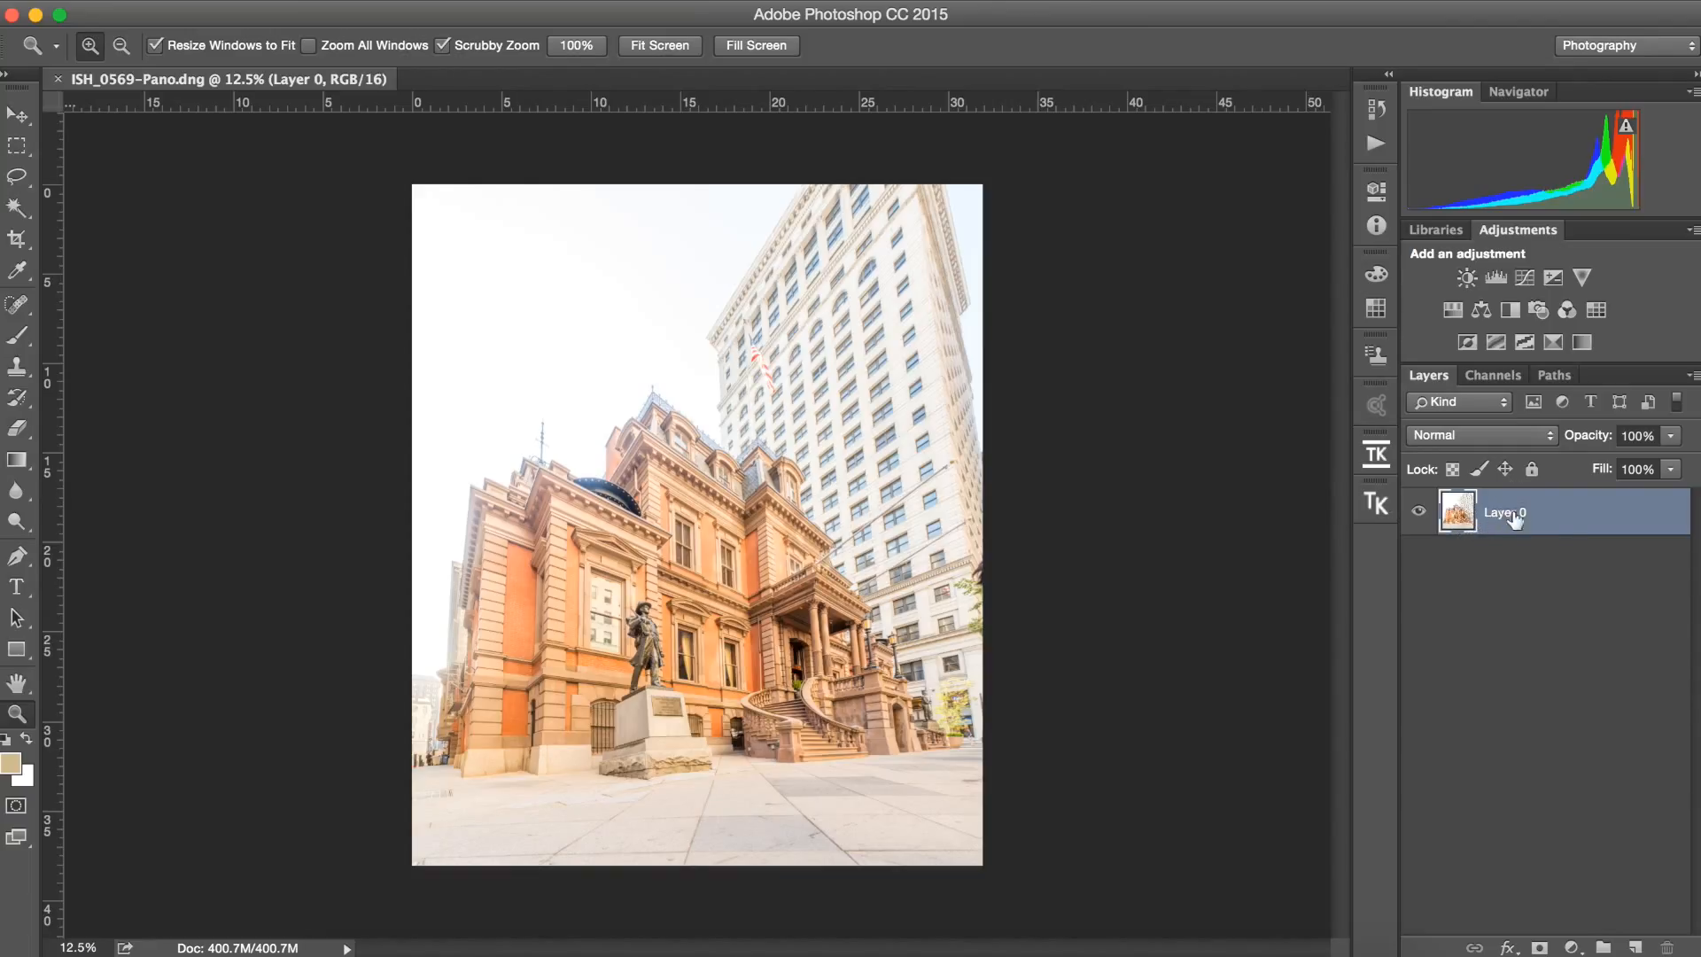
With the Adaptive Wide Angle filter, draw constraint lines from roofline to ground along two vertical edges of the building's left wing
click(597, 1)
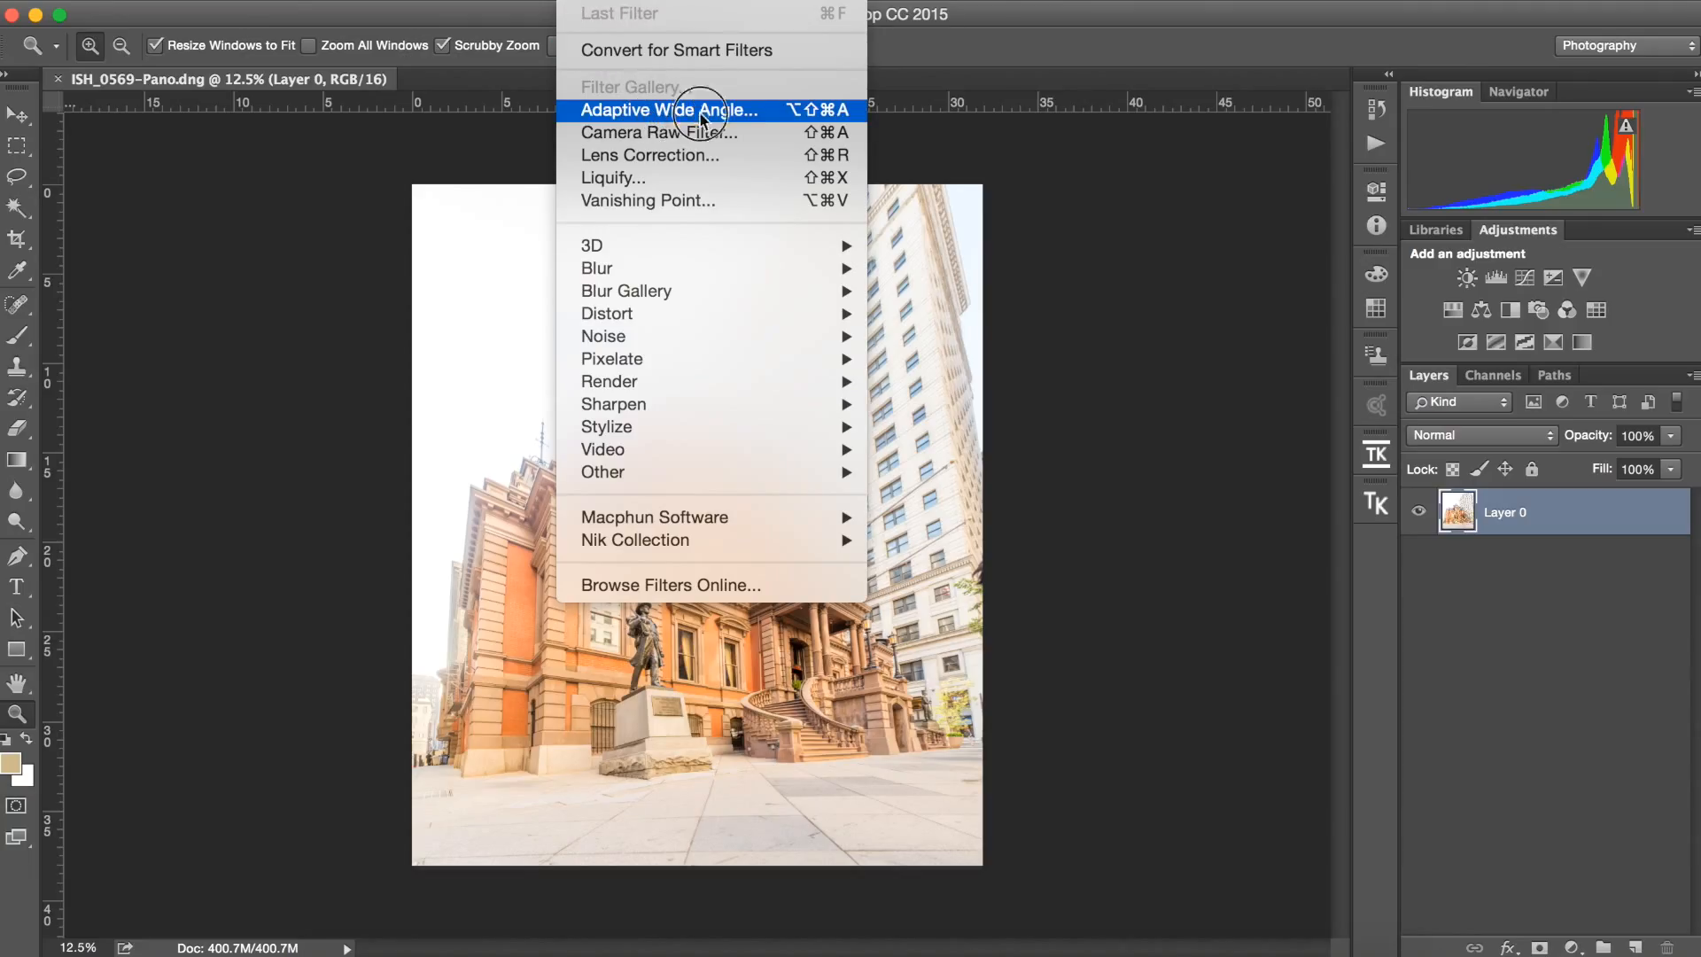
click(756, 112)
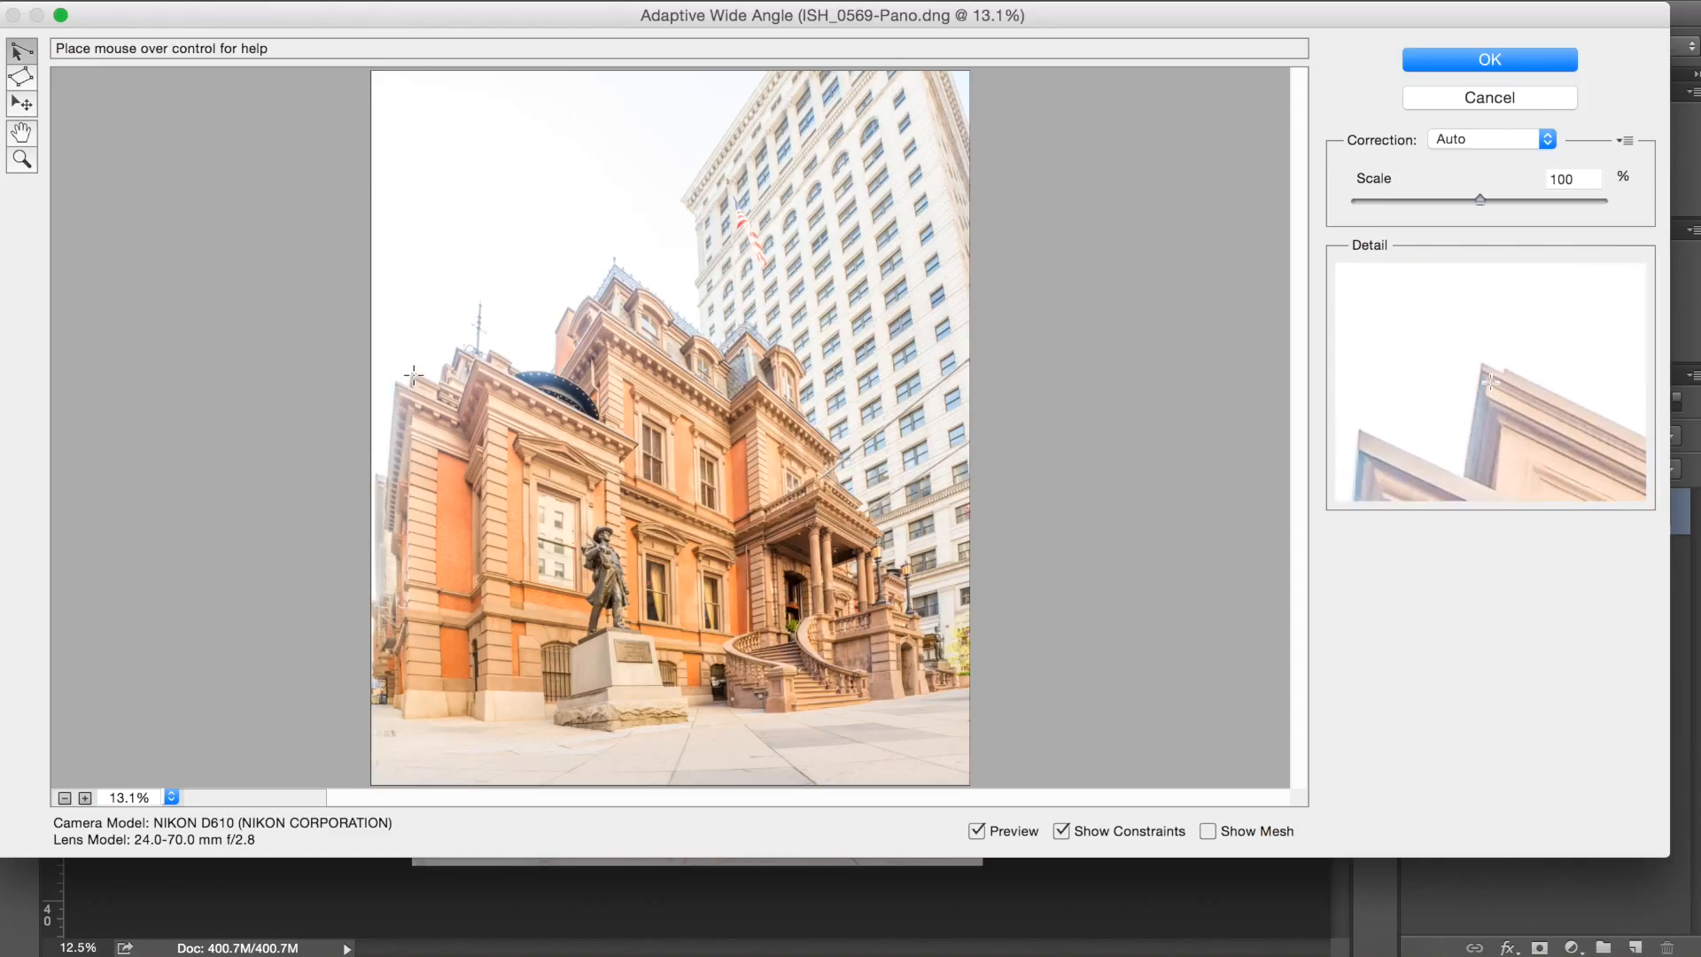
click(413, 373)
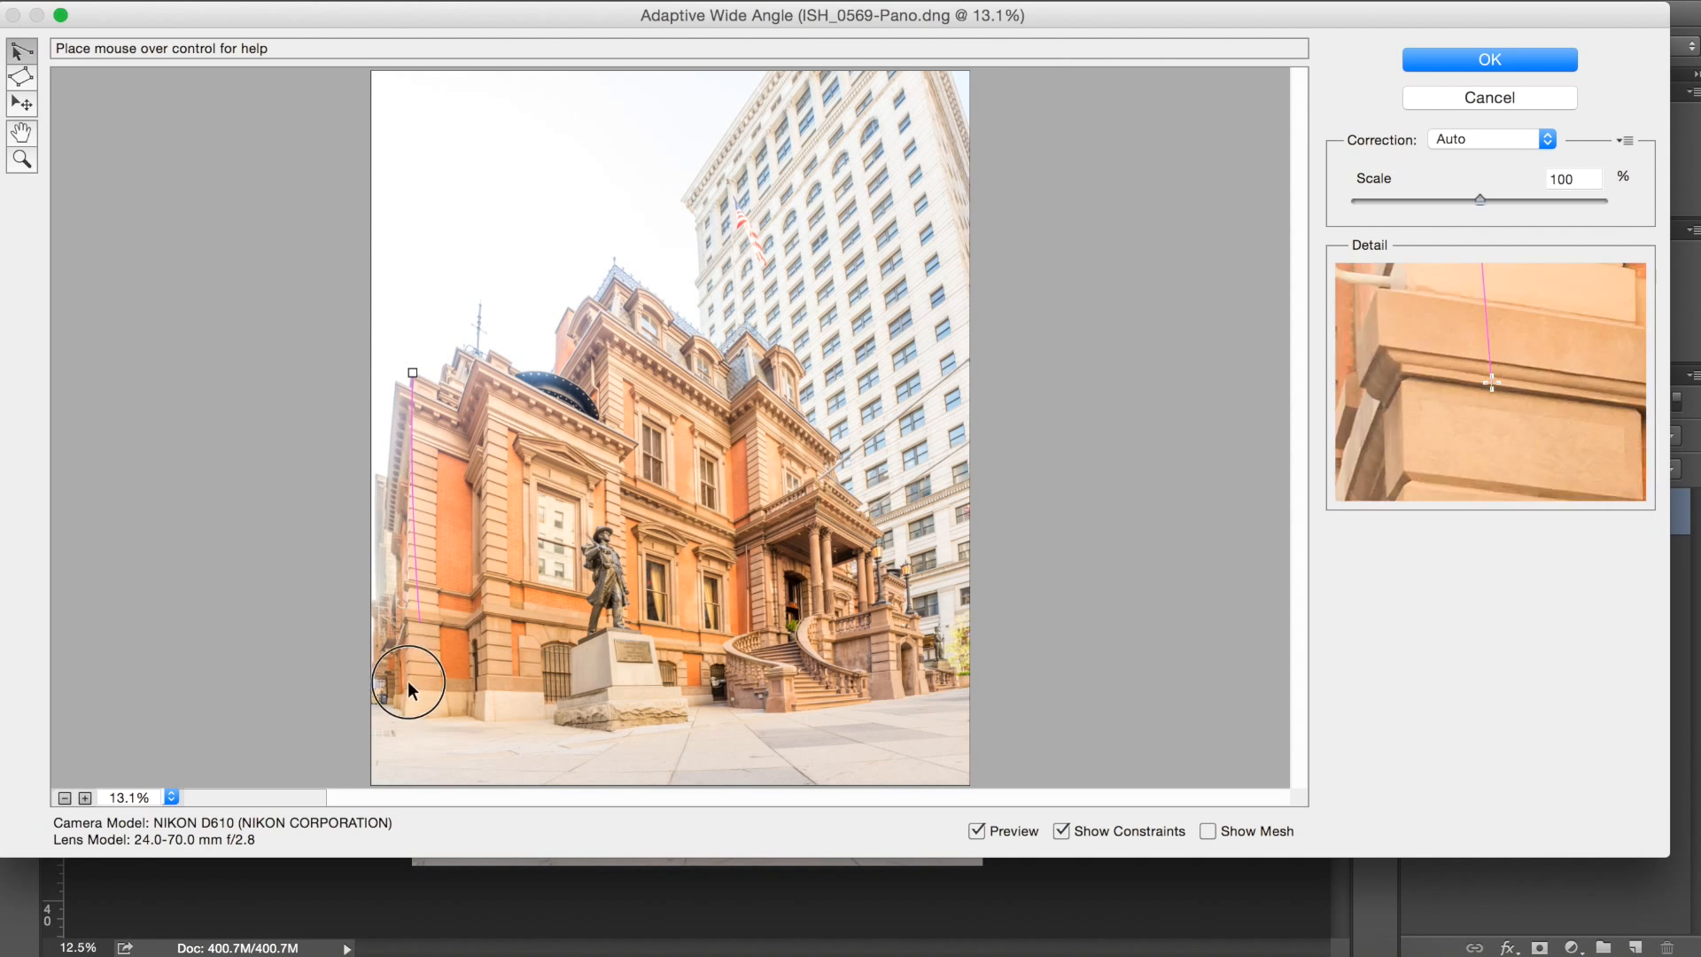
click(403, 724)
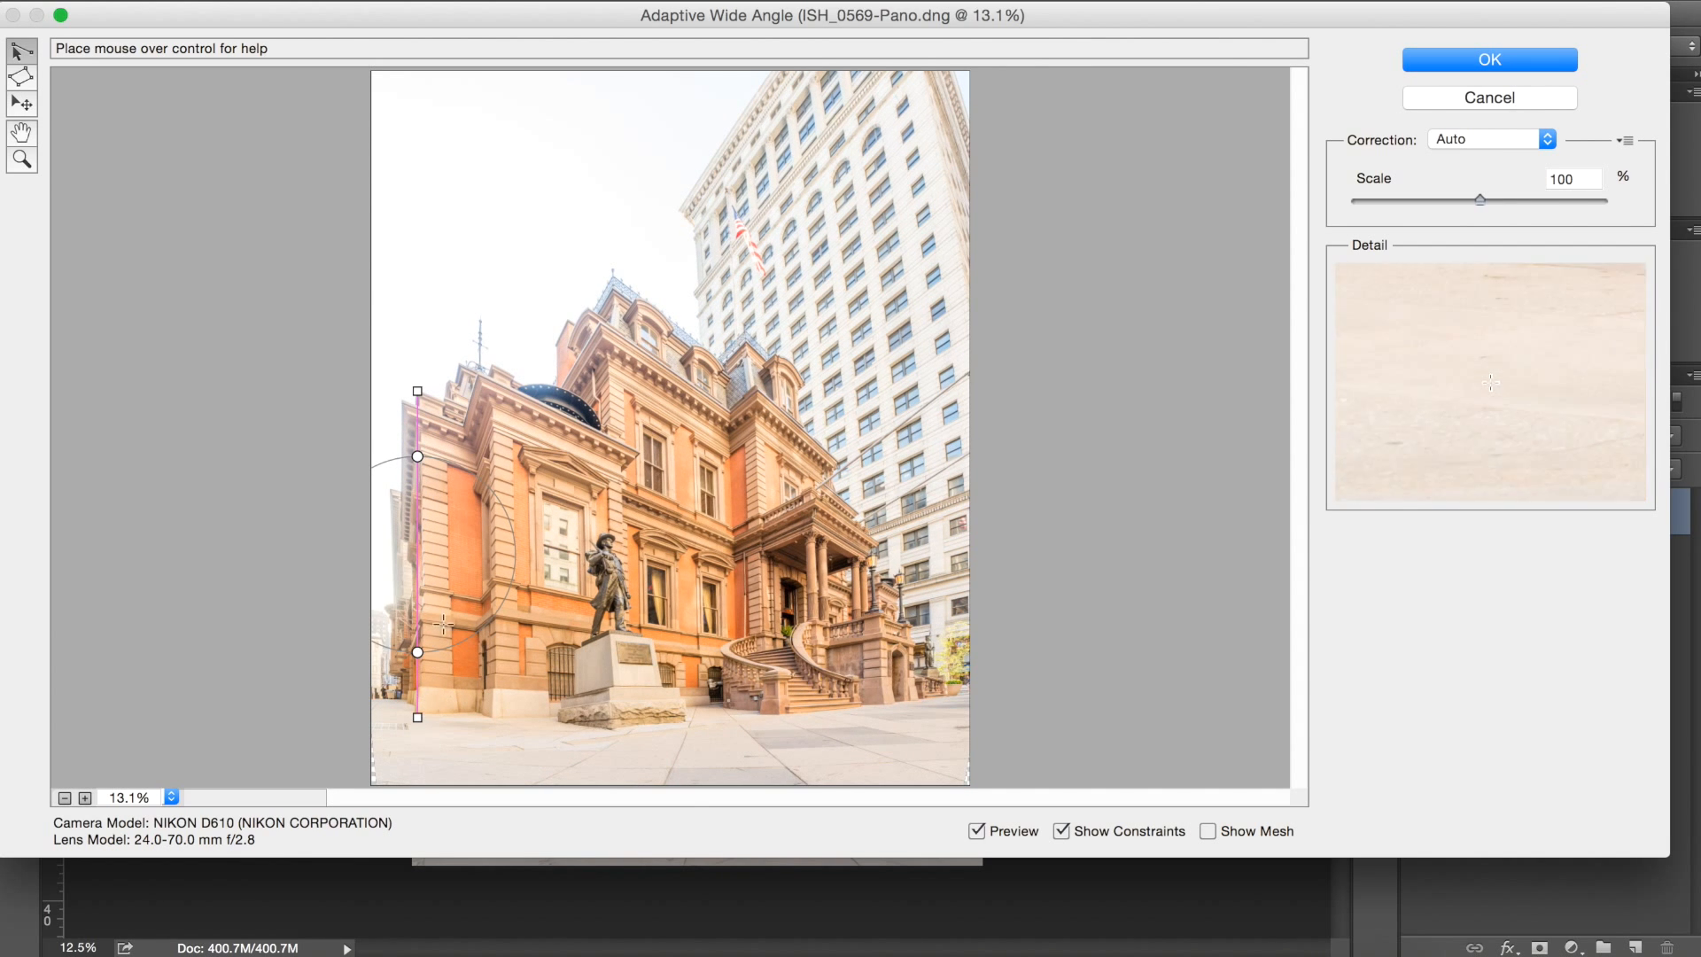
click(492, 384)
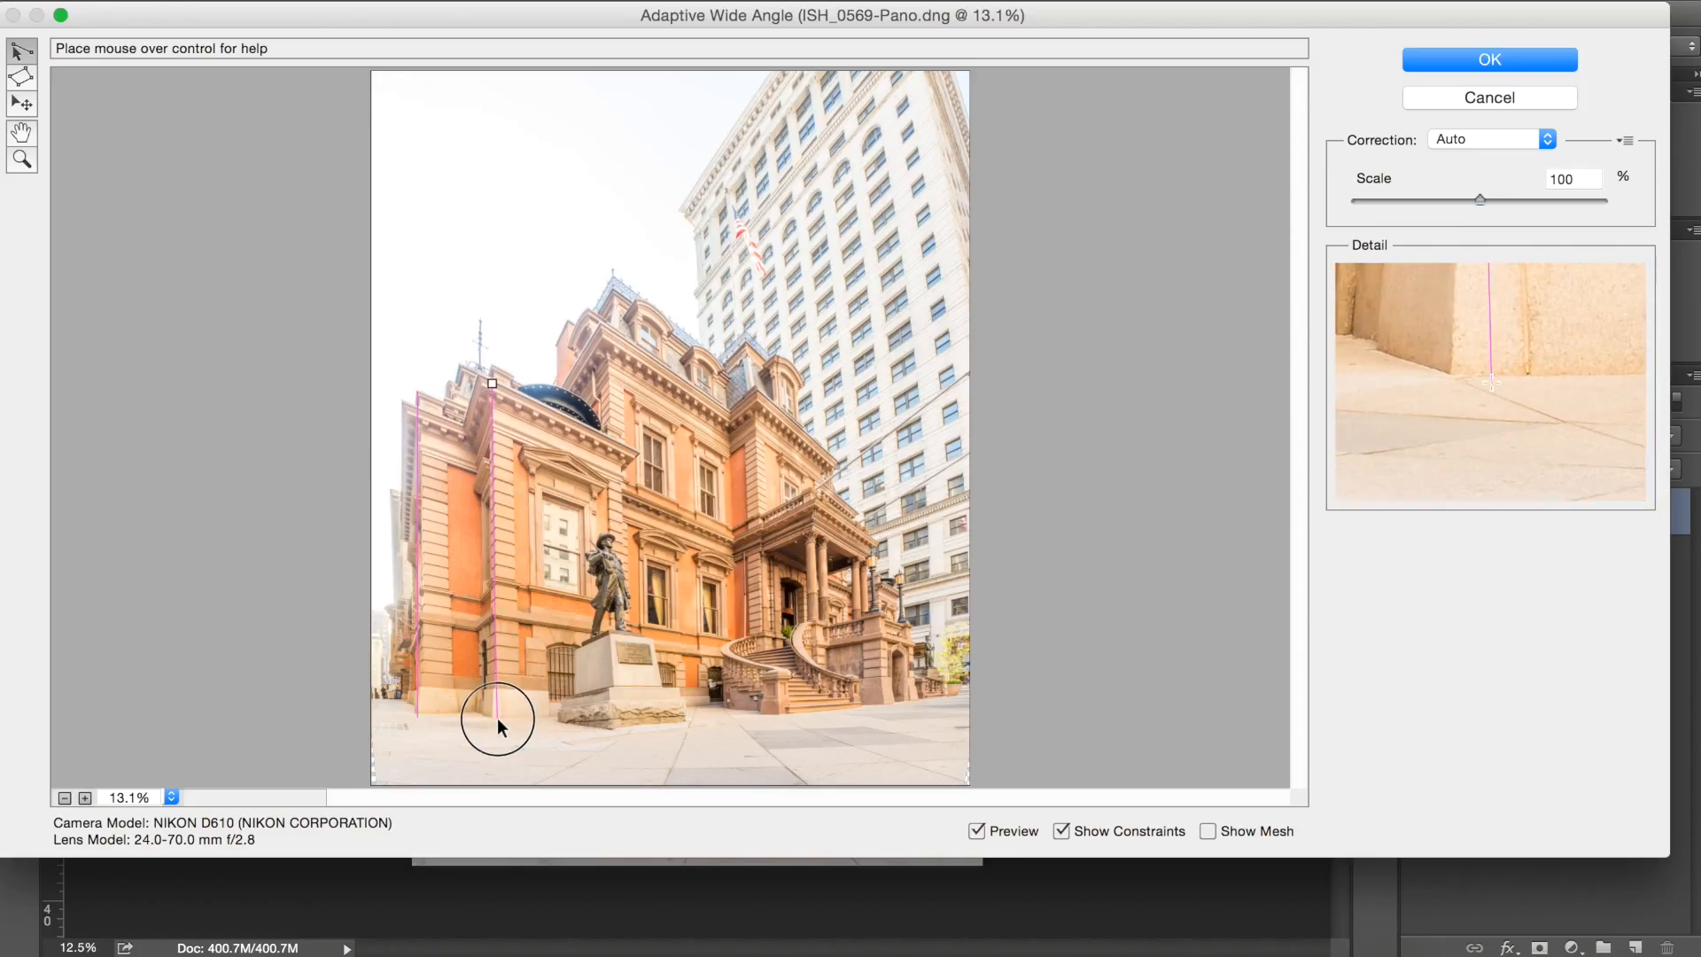
click(497, 717)
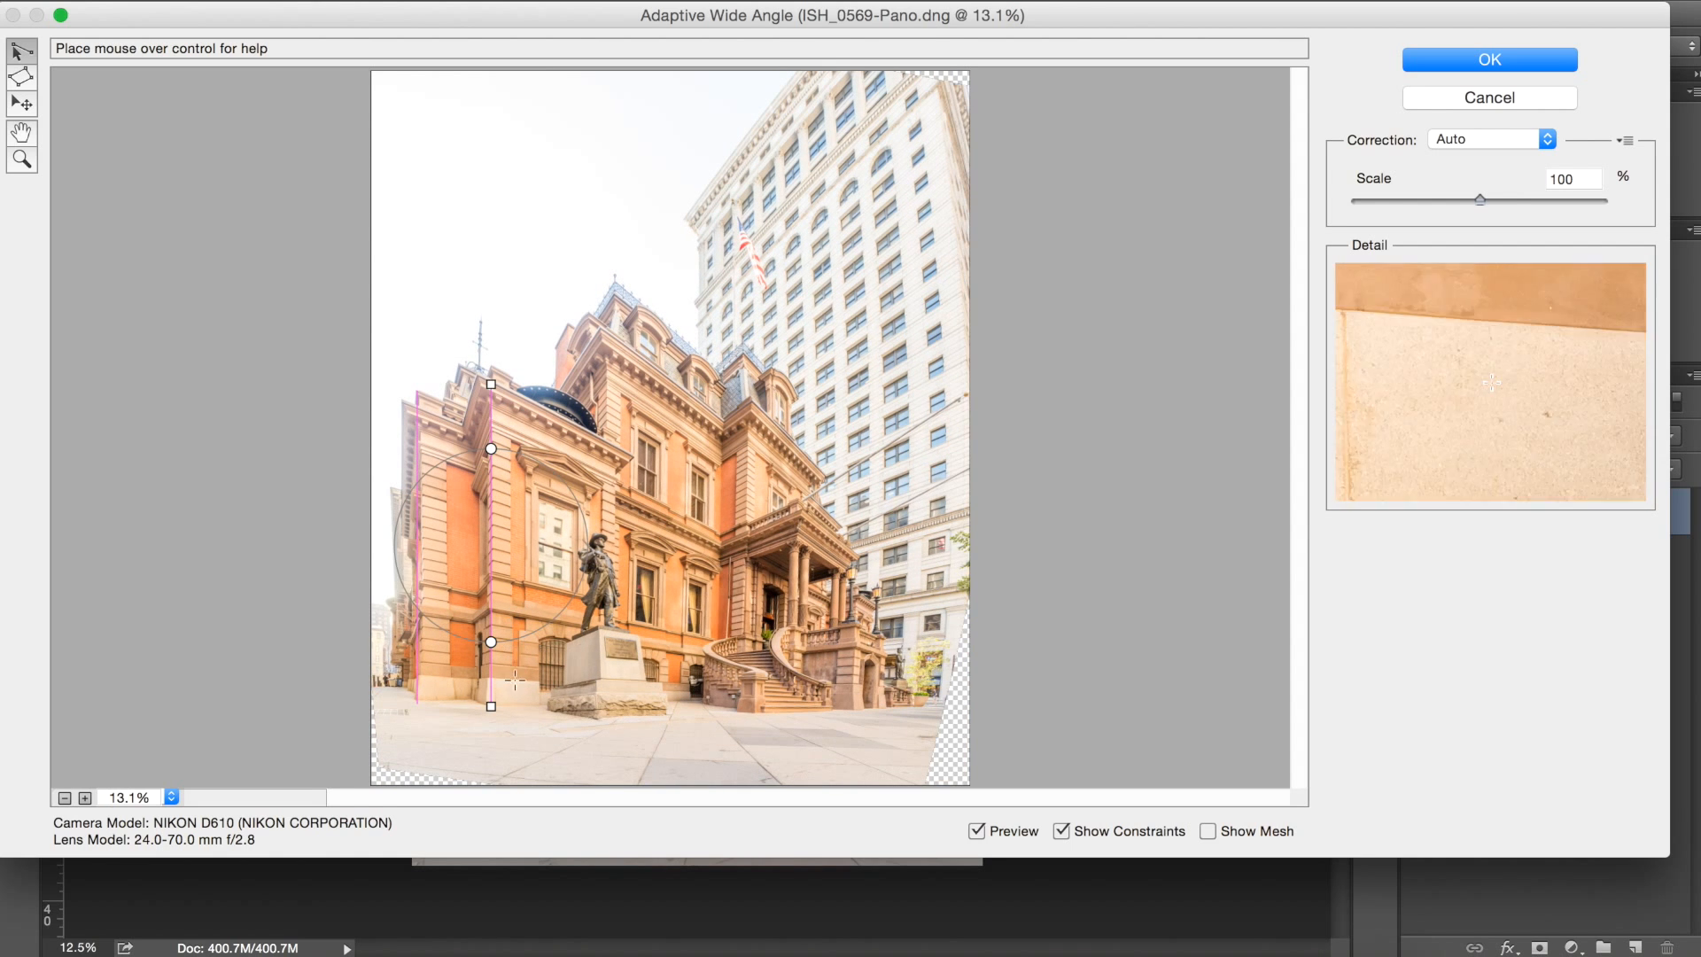
Draw vertical constraint lines along the orange building's recessed corner beside the left wing and two wall edges left of the portico
click(622, 390)
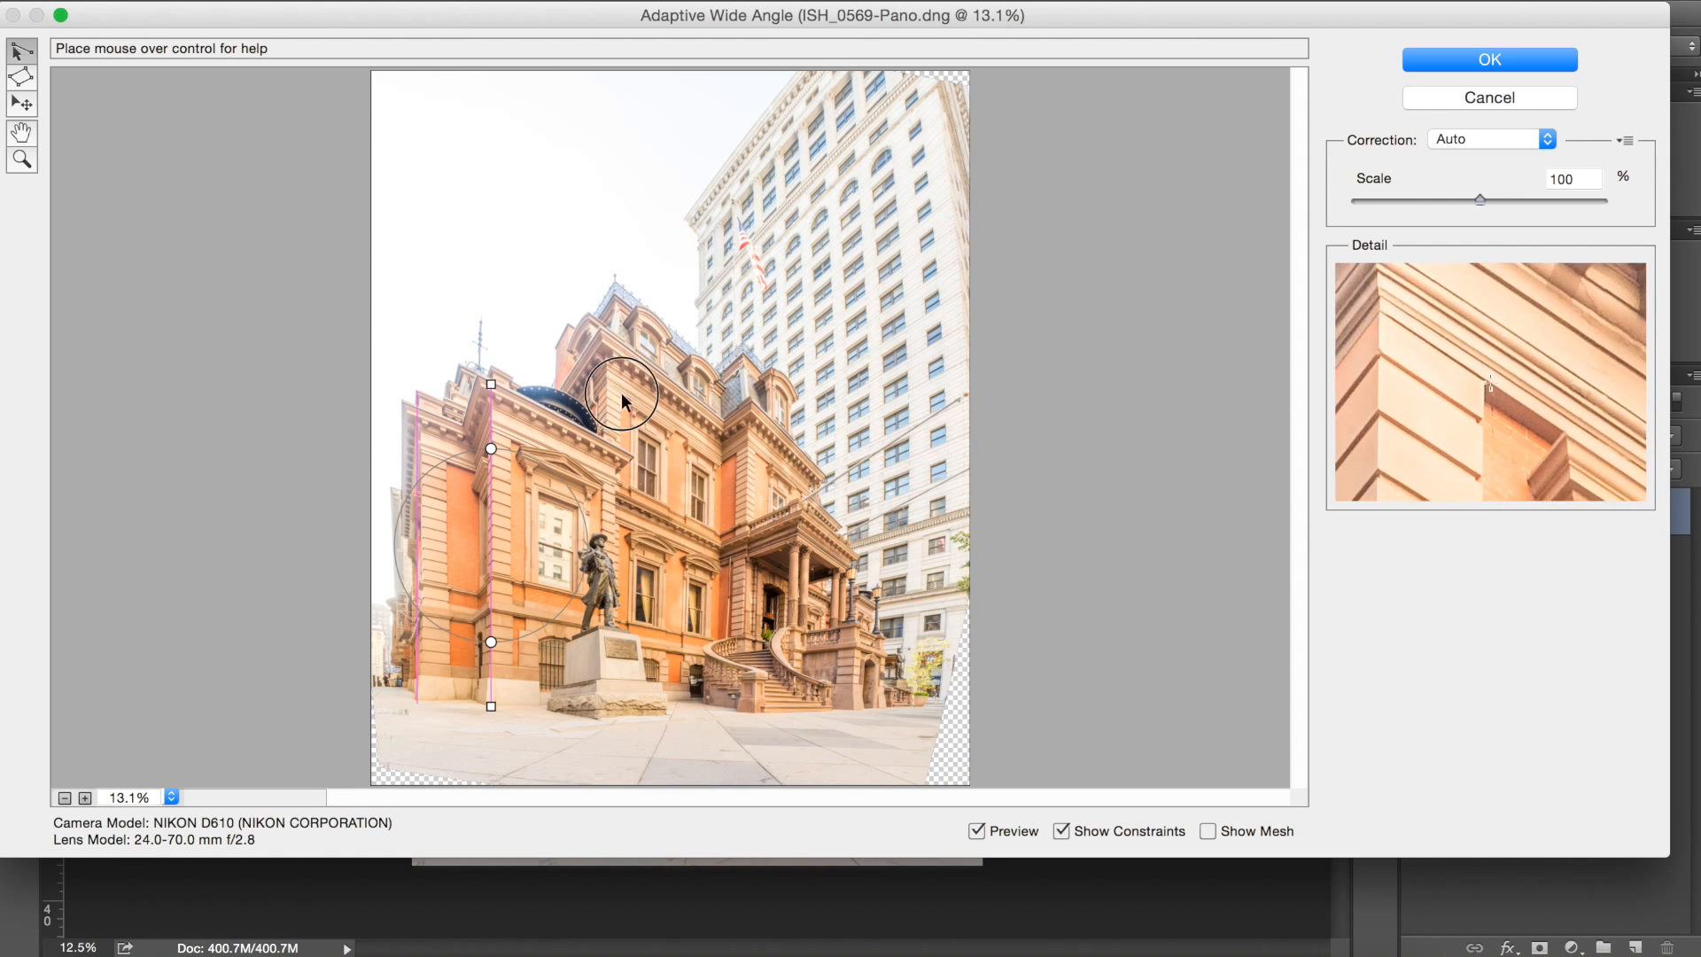
click(618, 590)
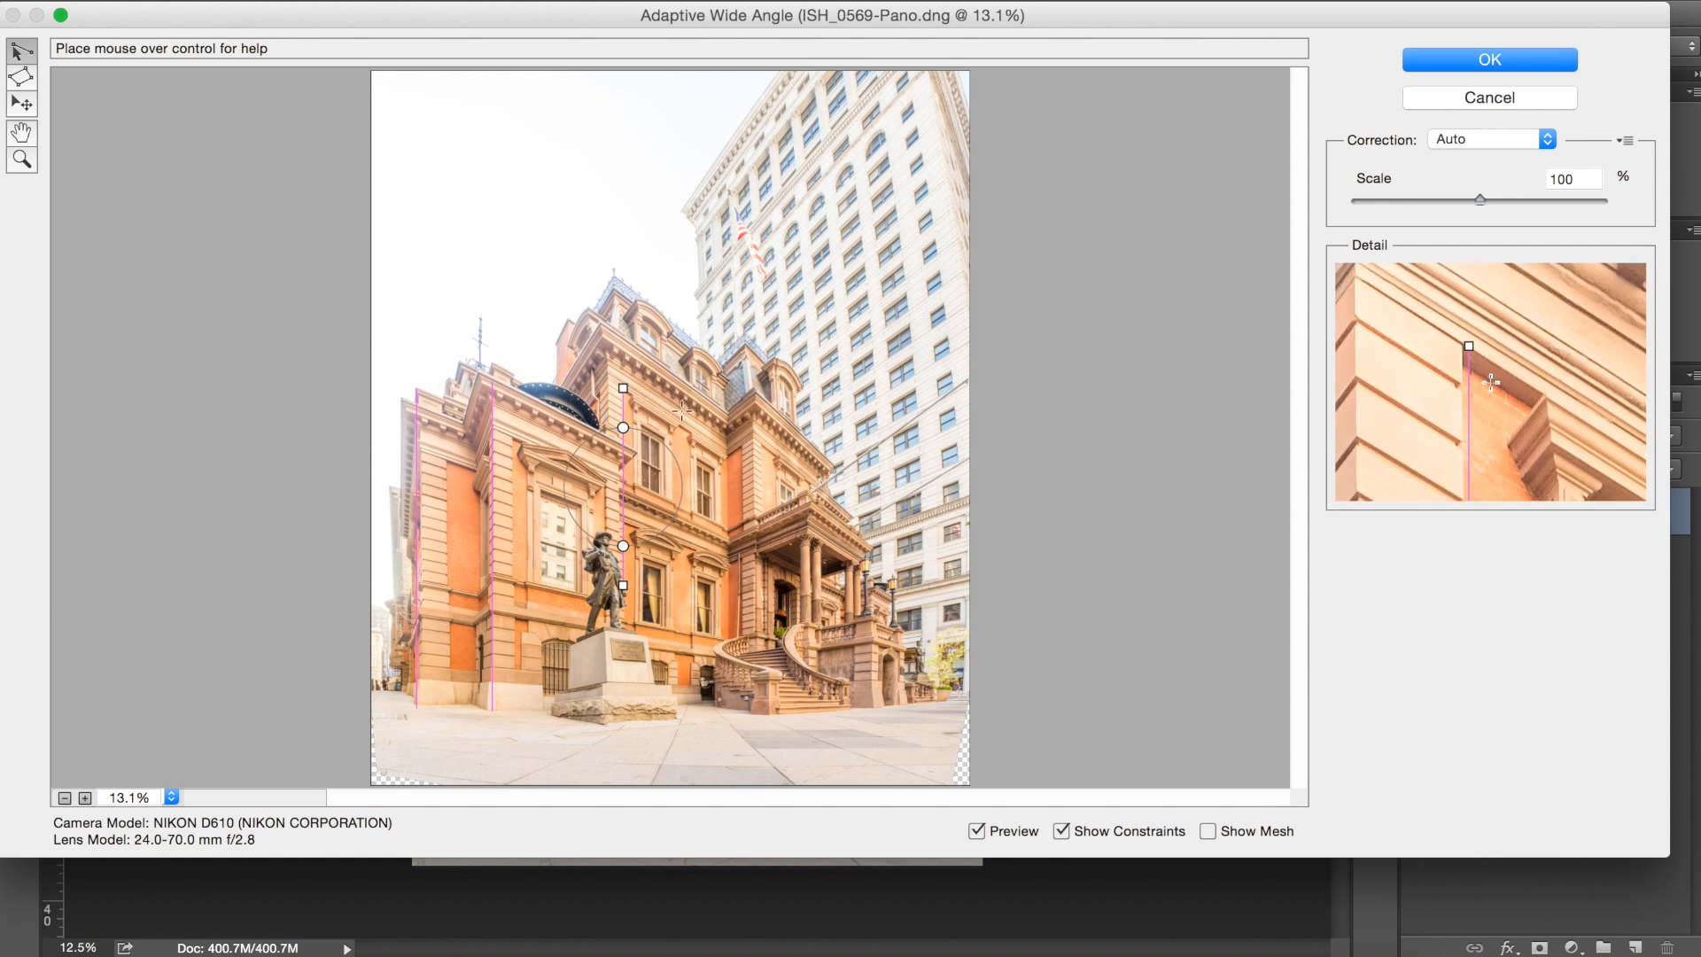
click(743, 446)
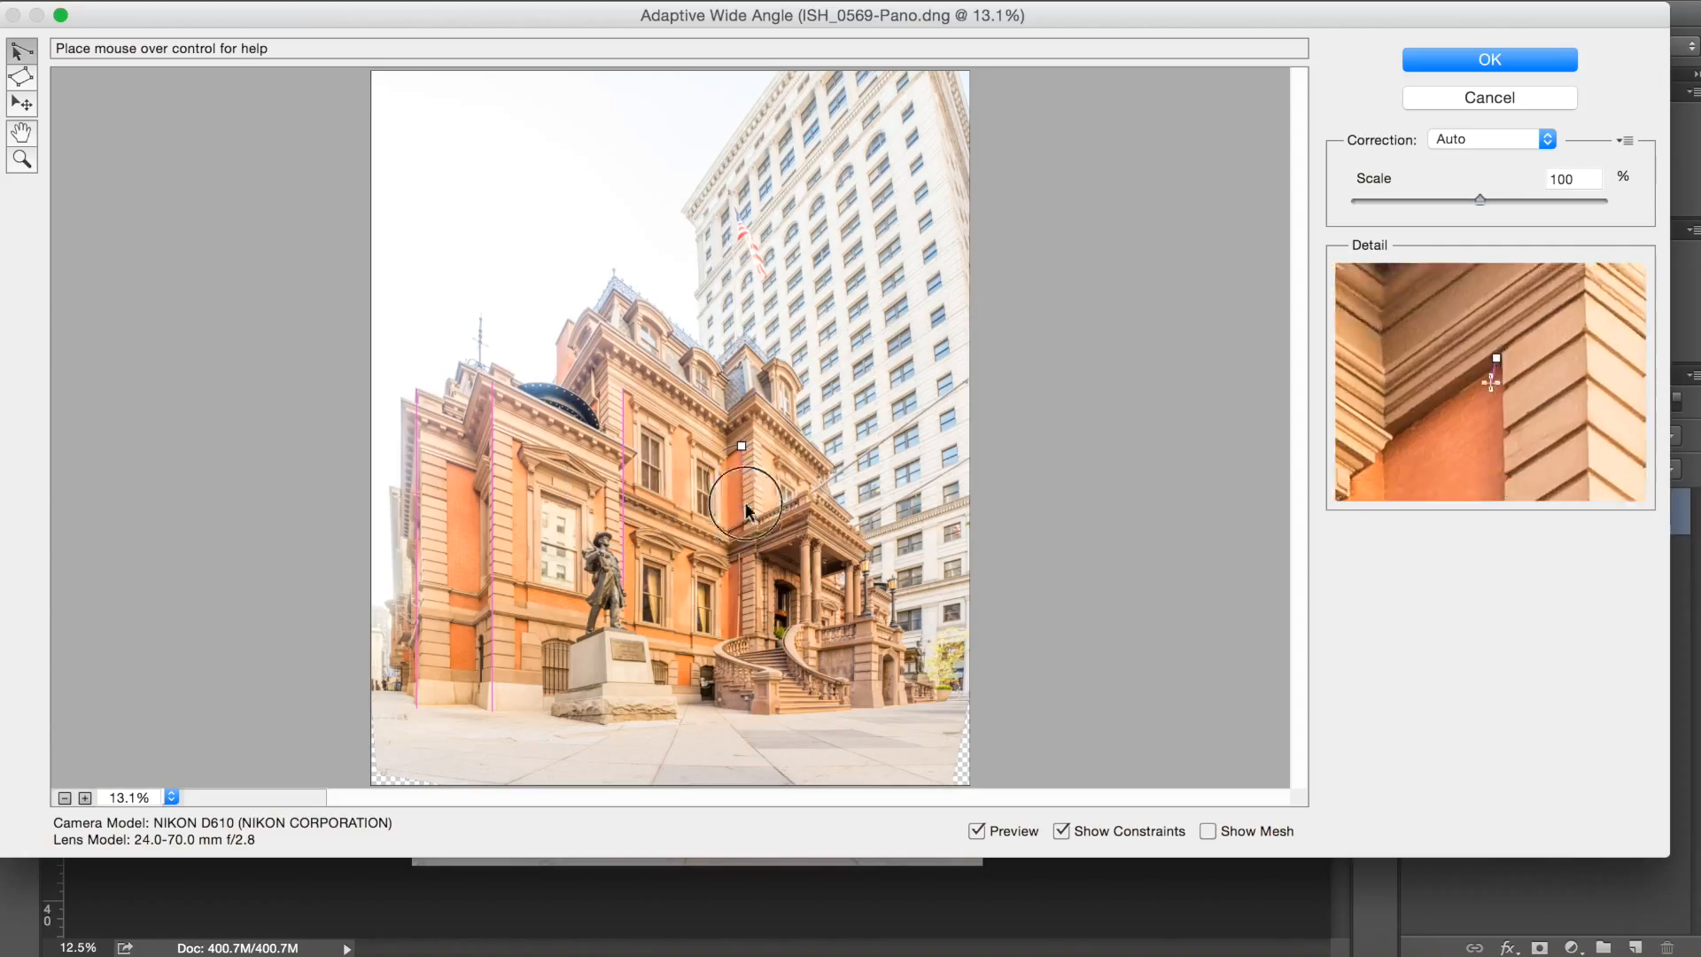
click(741, 650)
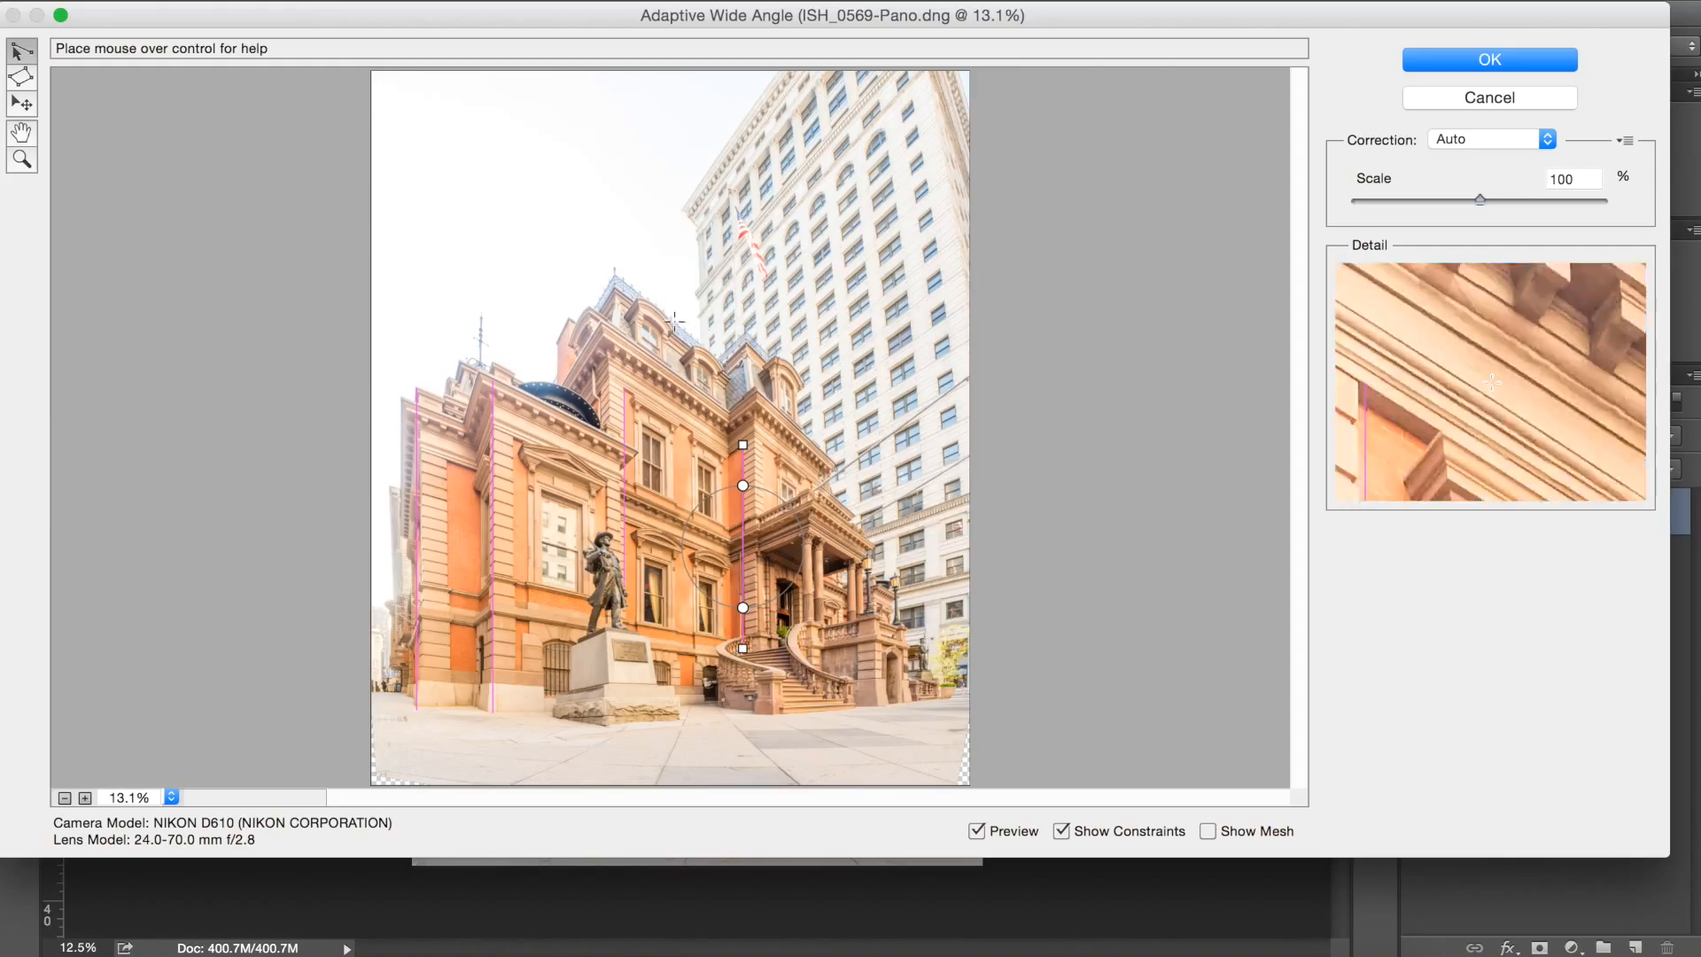
click(755, 425)
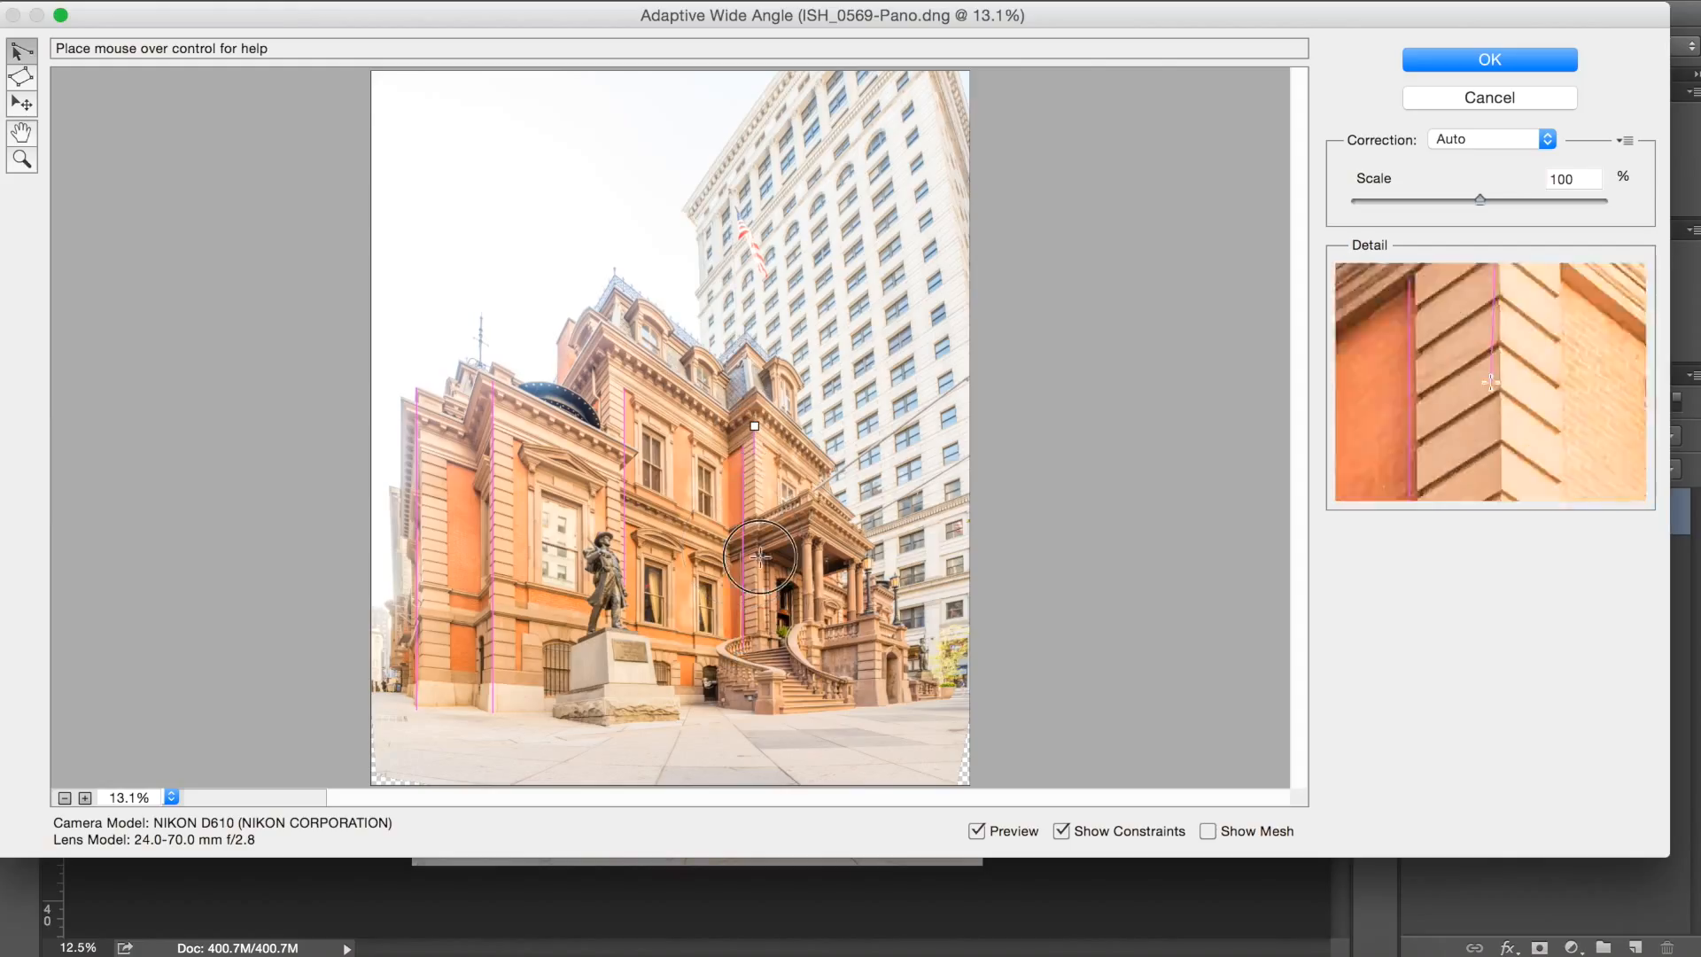
click(756, 643)
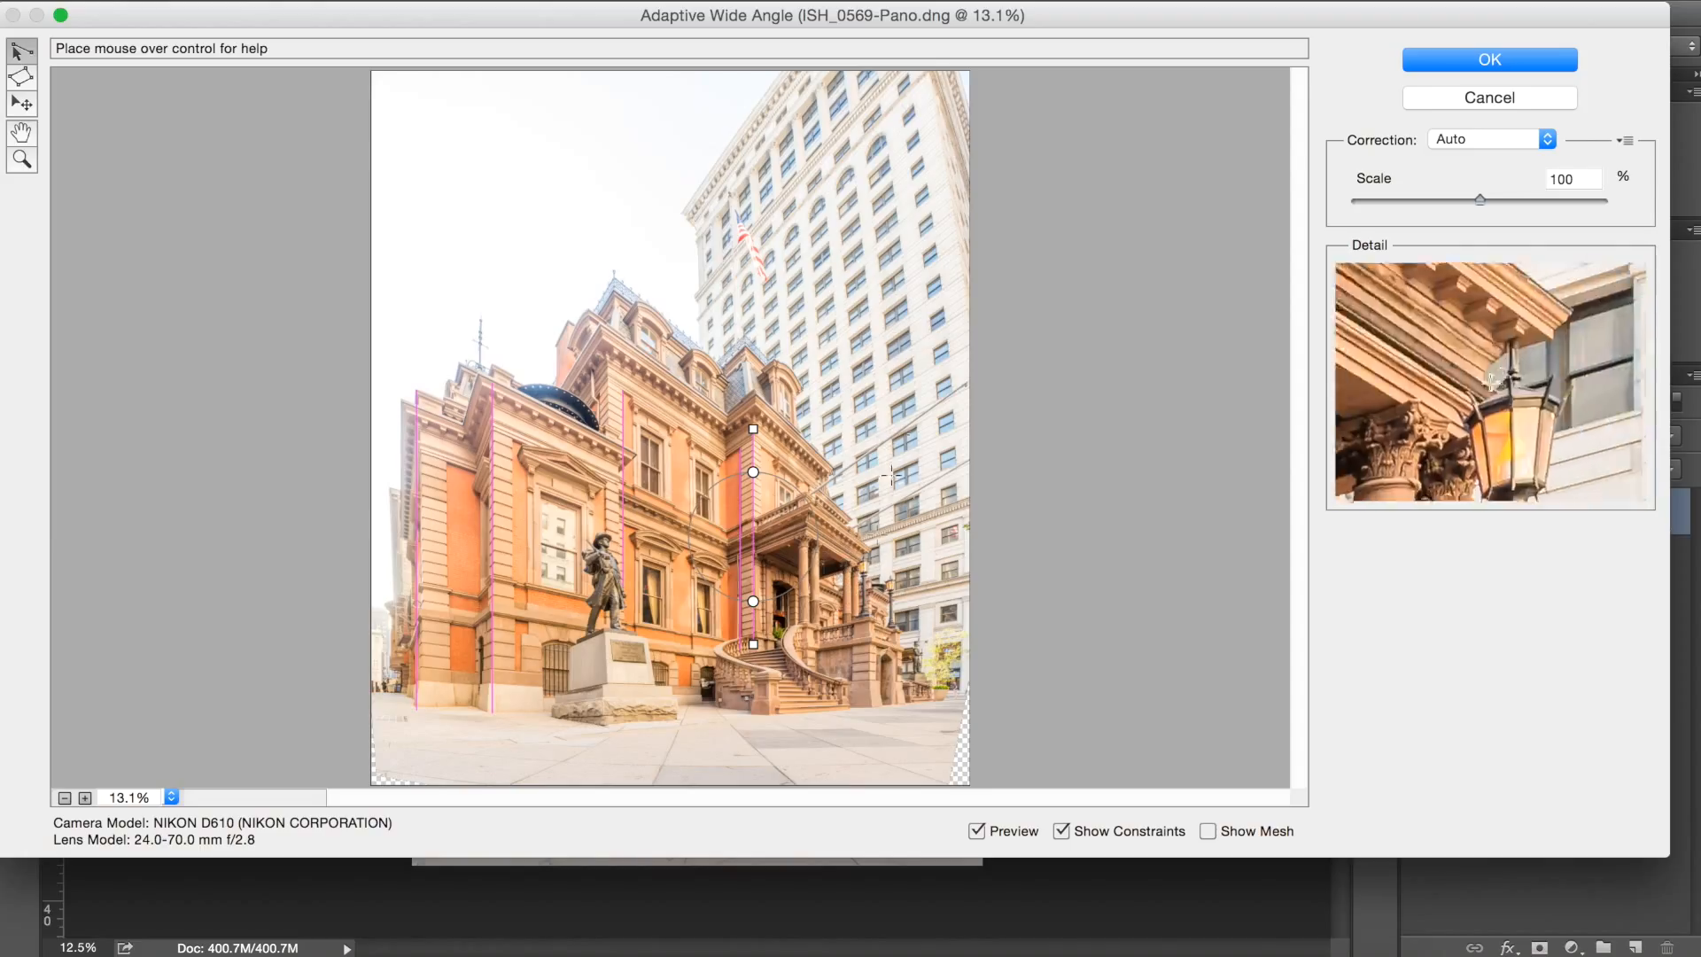
Add a vertical constraint line down the white tower and a horizontal one across the pavement in front of the building
click(853, 154)
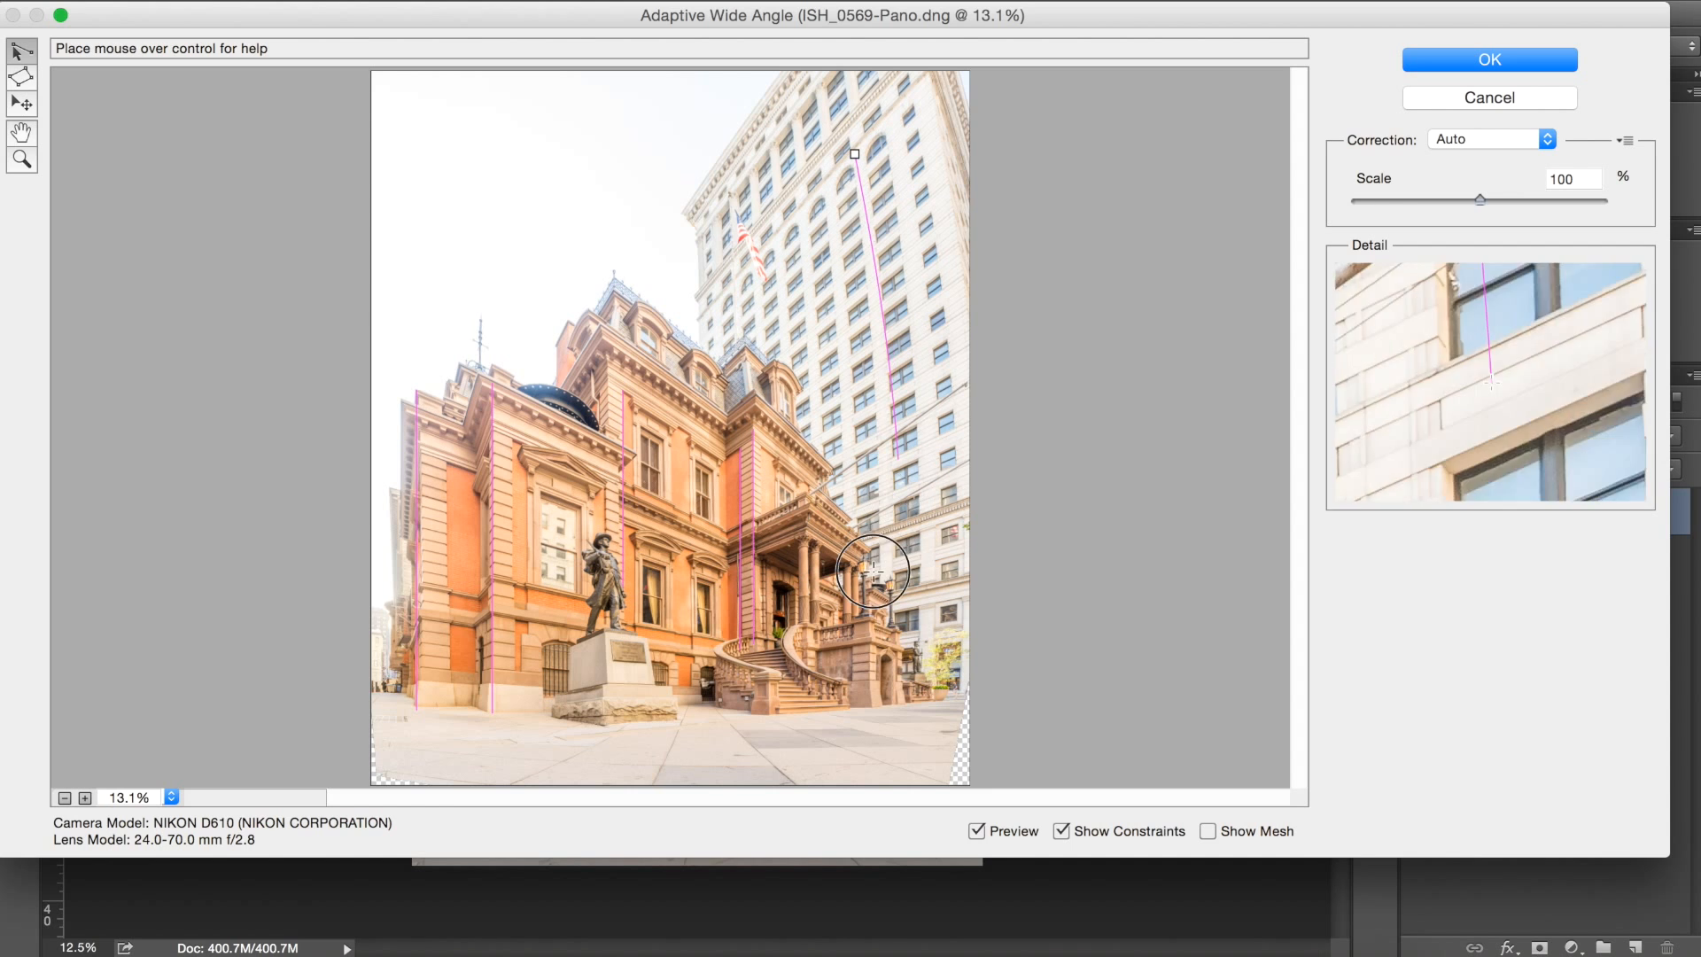
click(880, 651)
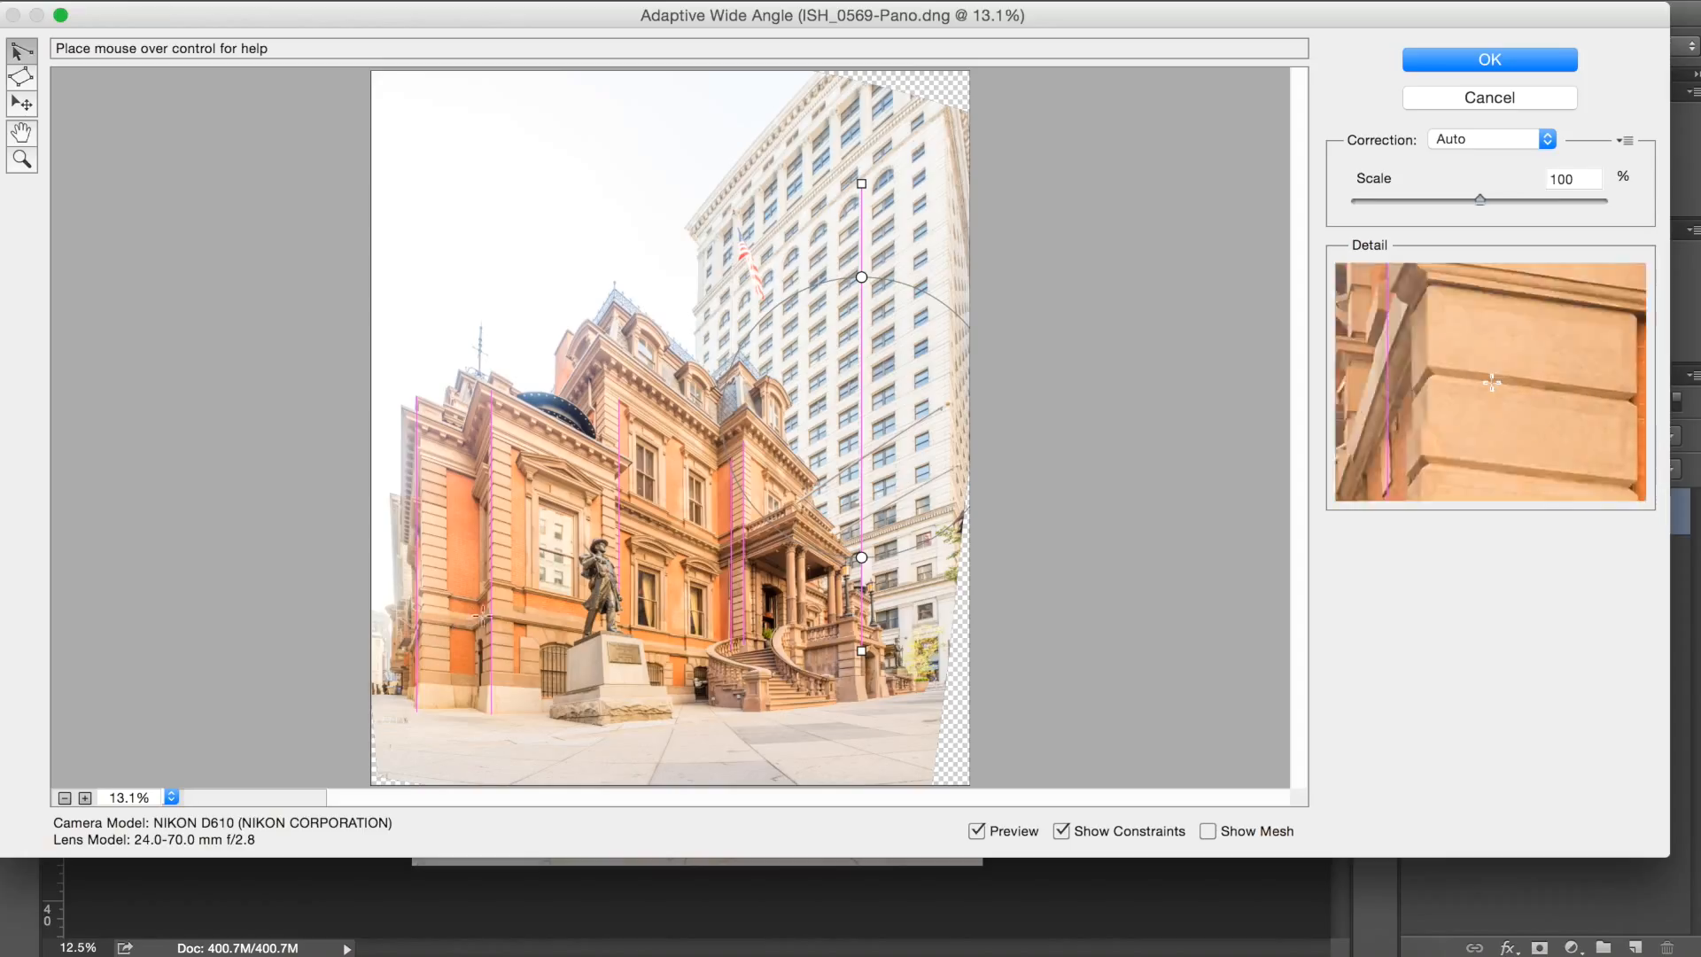
click(397, 727)
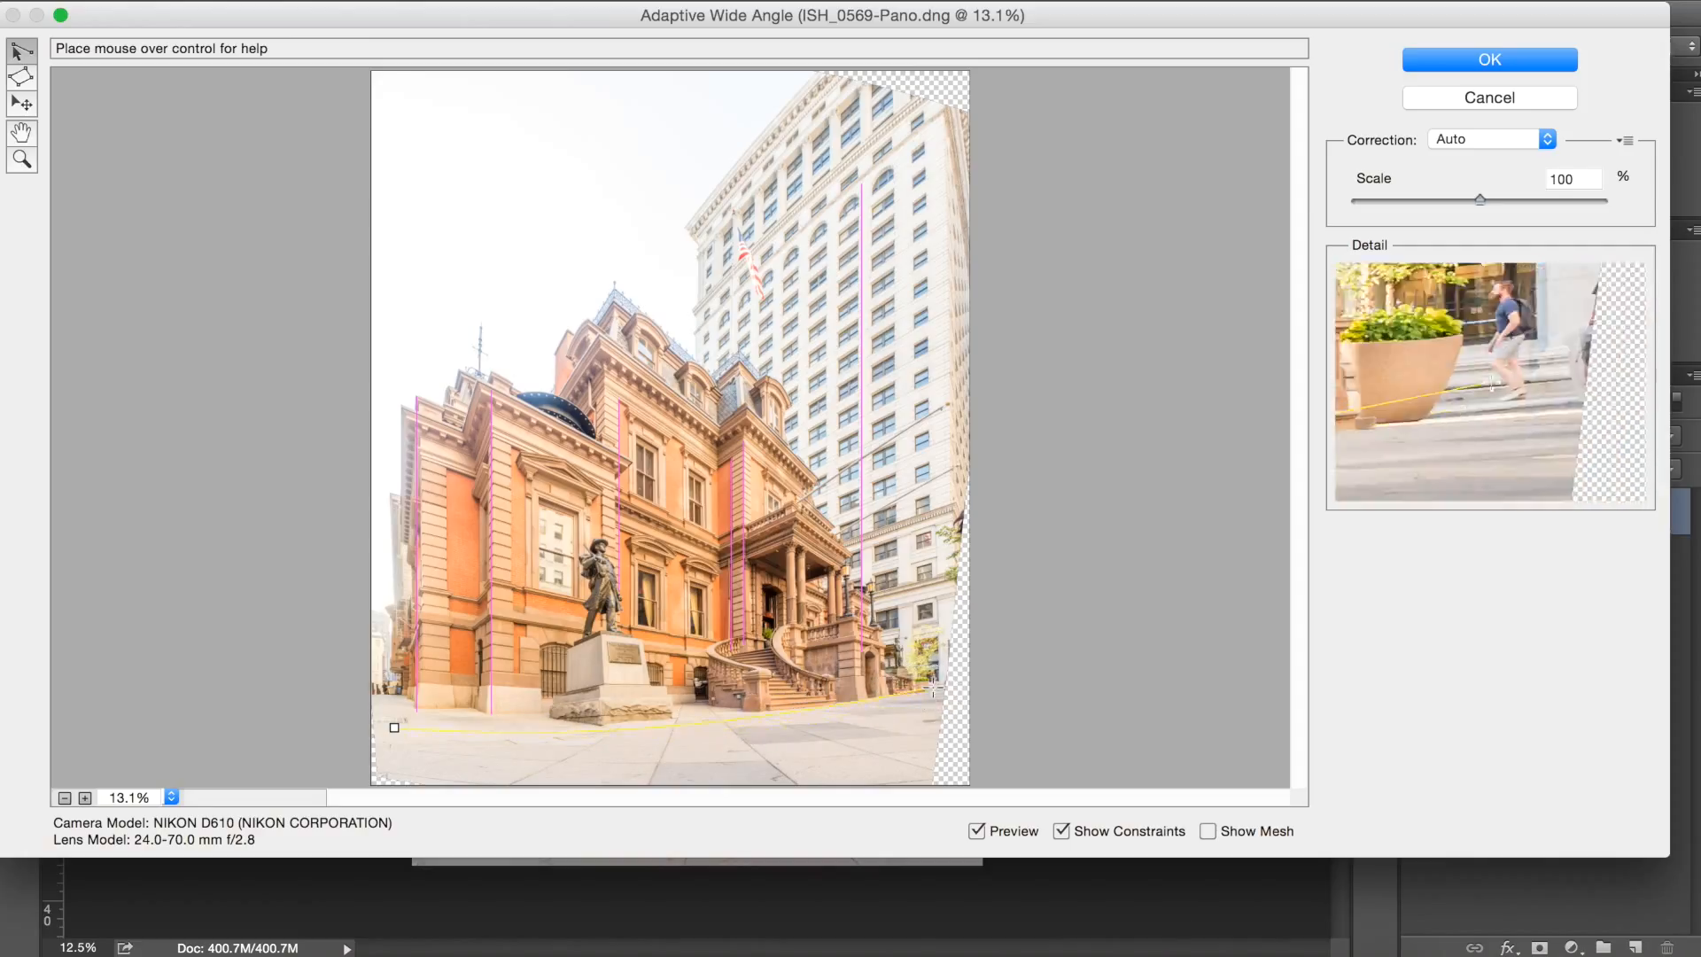
click(909, 708)
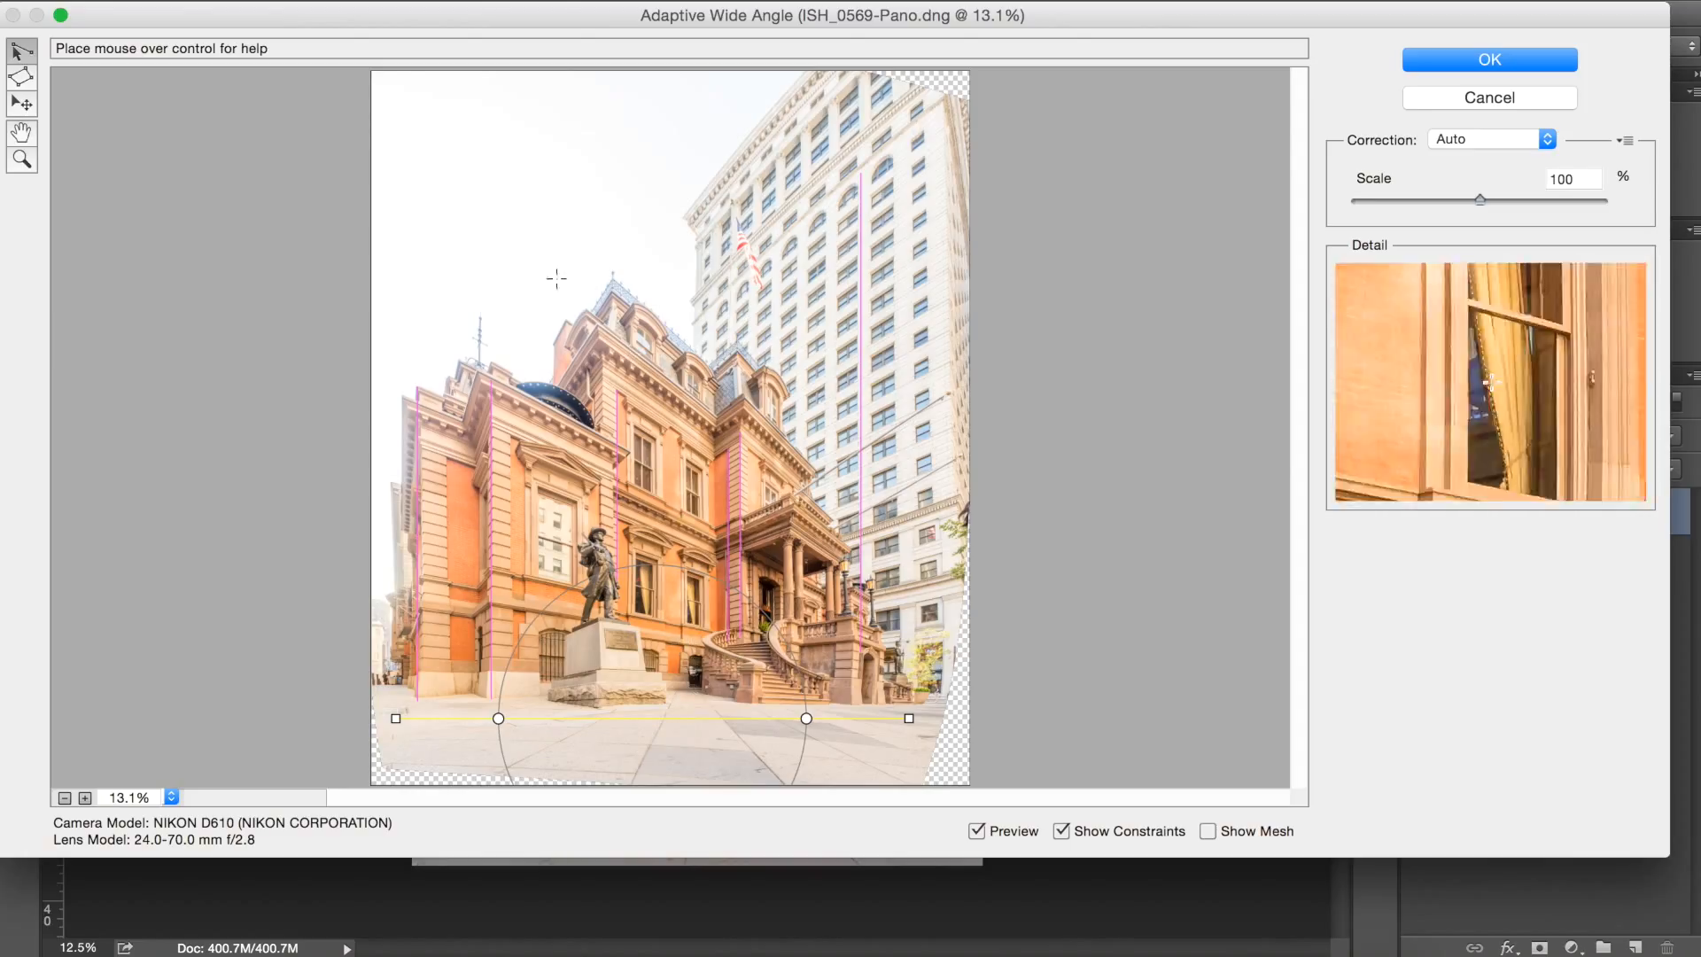
Try a horizontal constraint line across the sky, remove it and leave the Adaptive Wide Angle filter without applying it
click(439, 164)
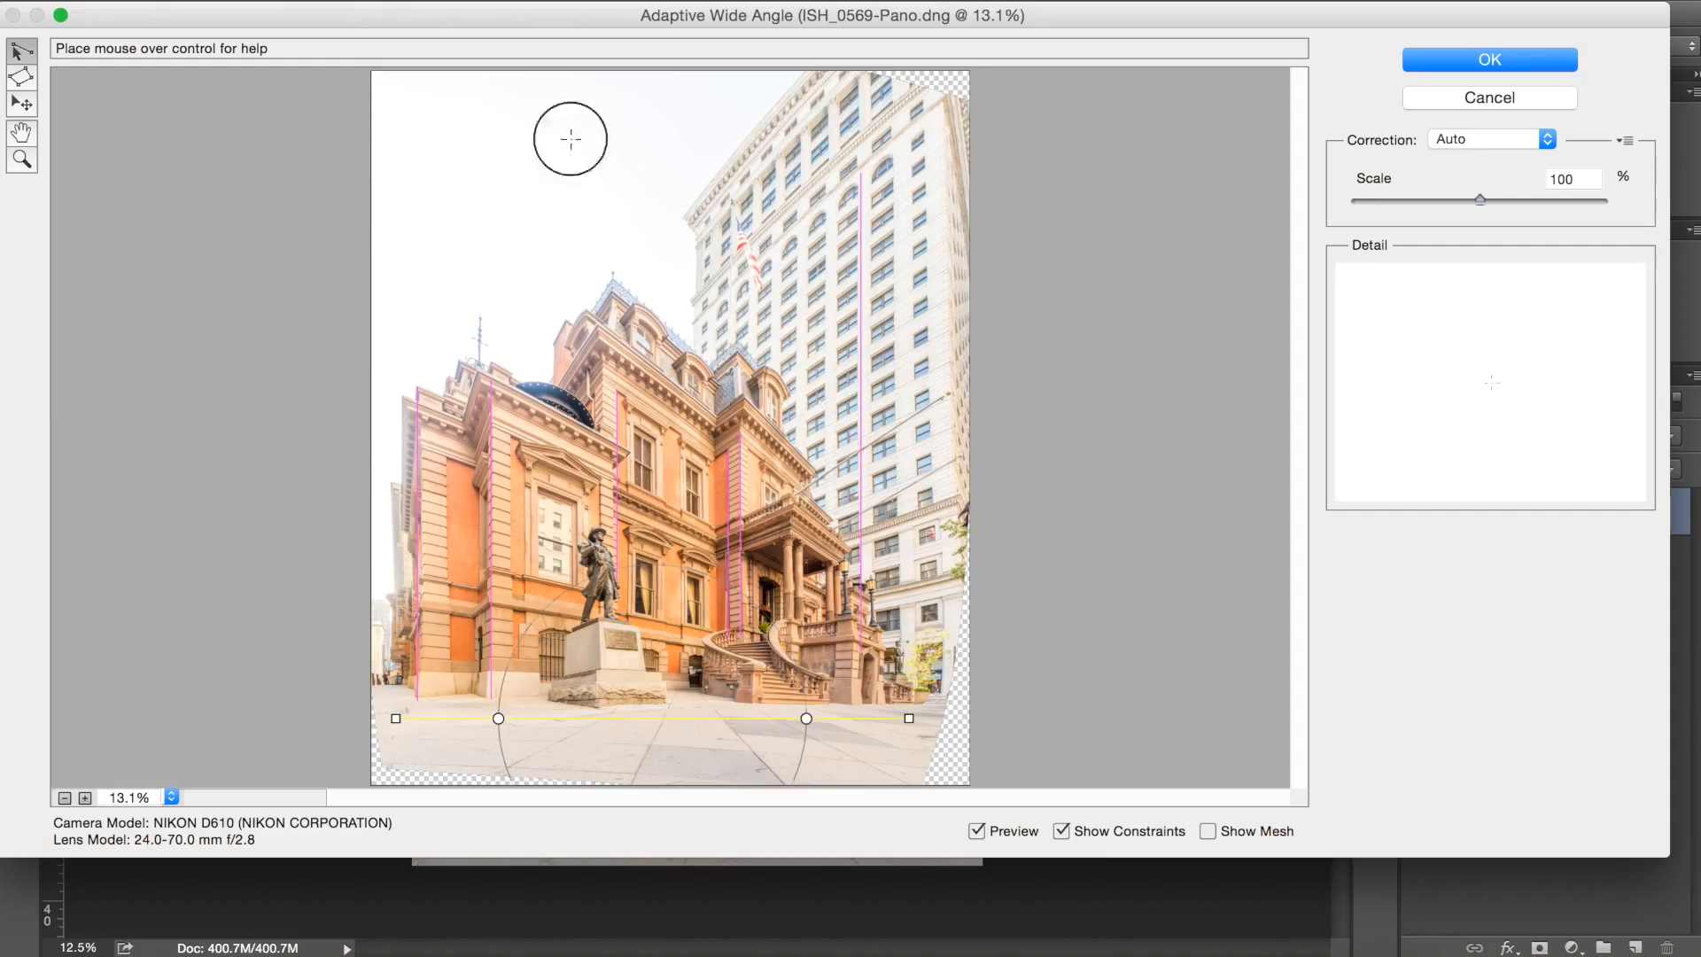
click(964, 133)
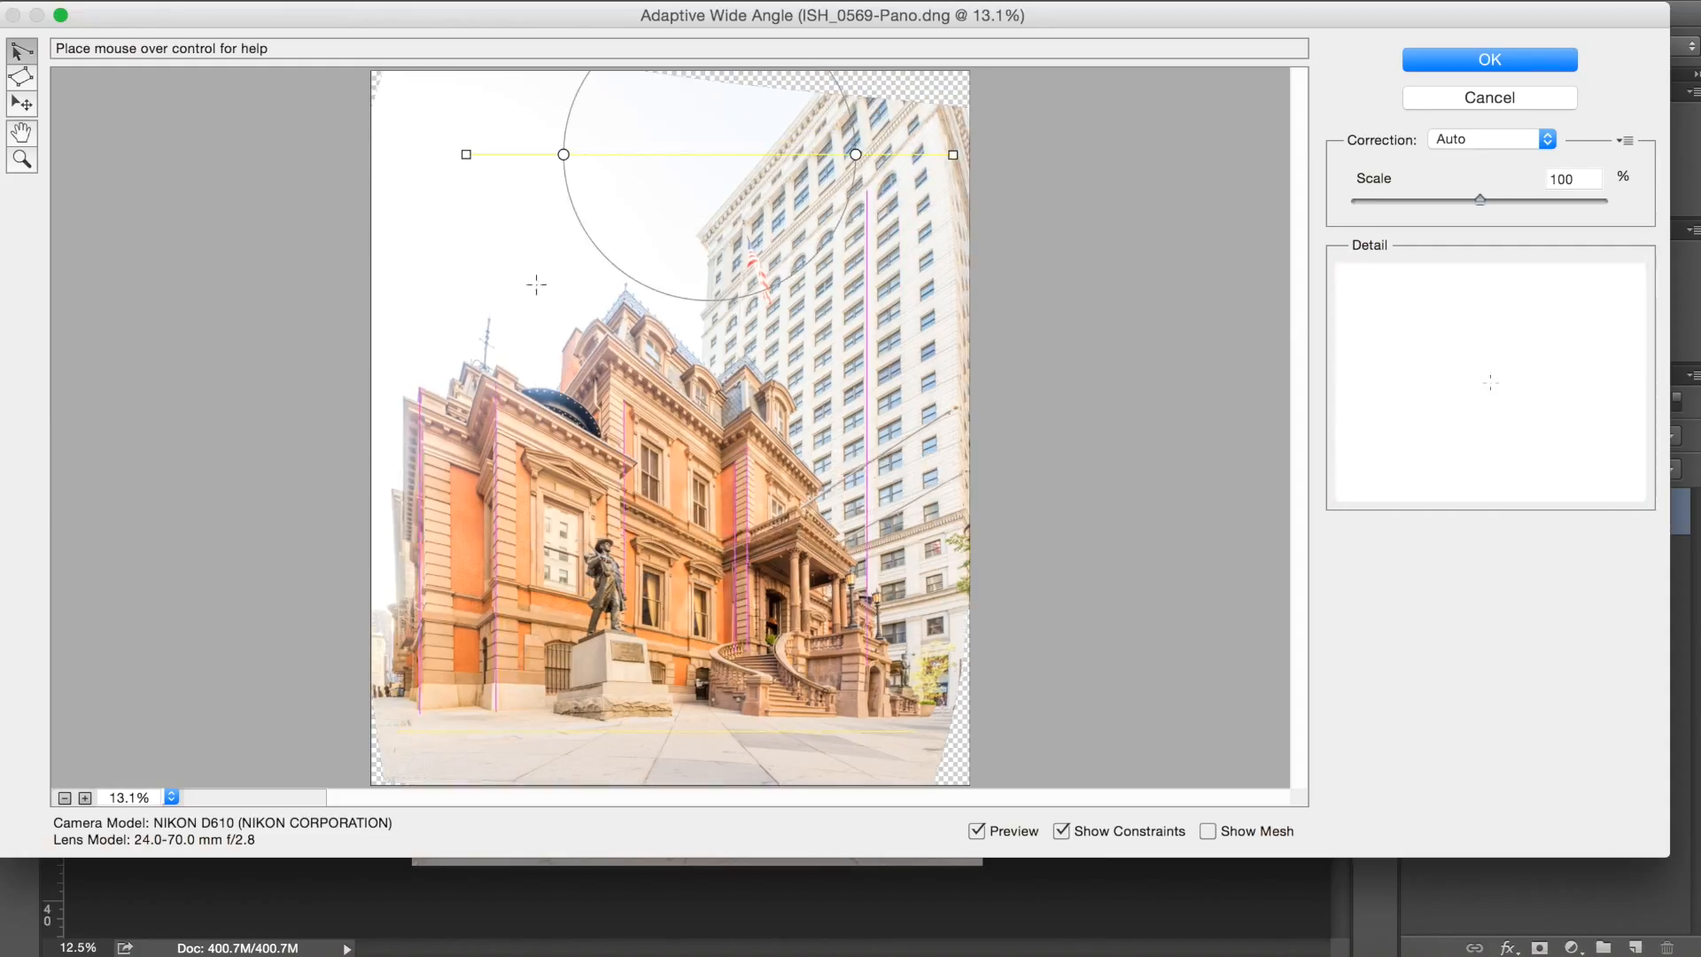
alt+click(556, 156)
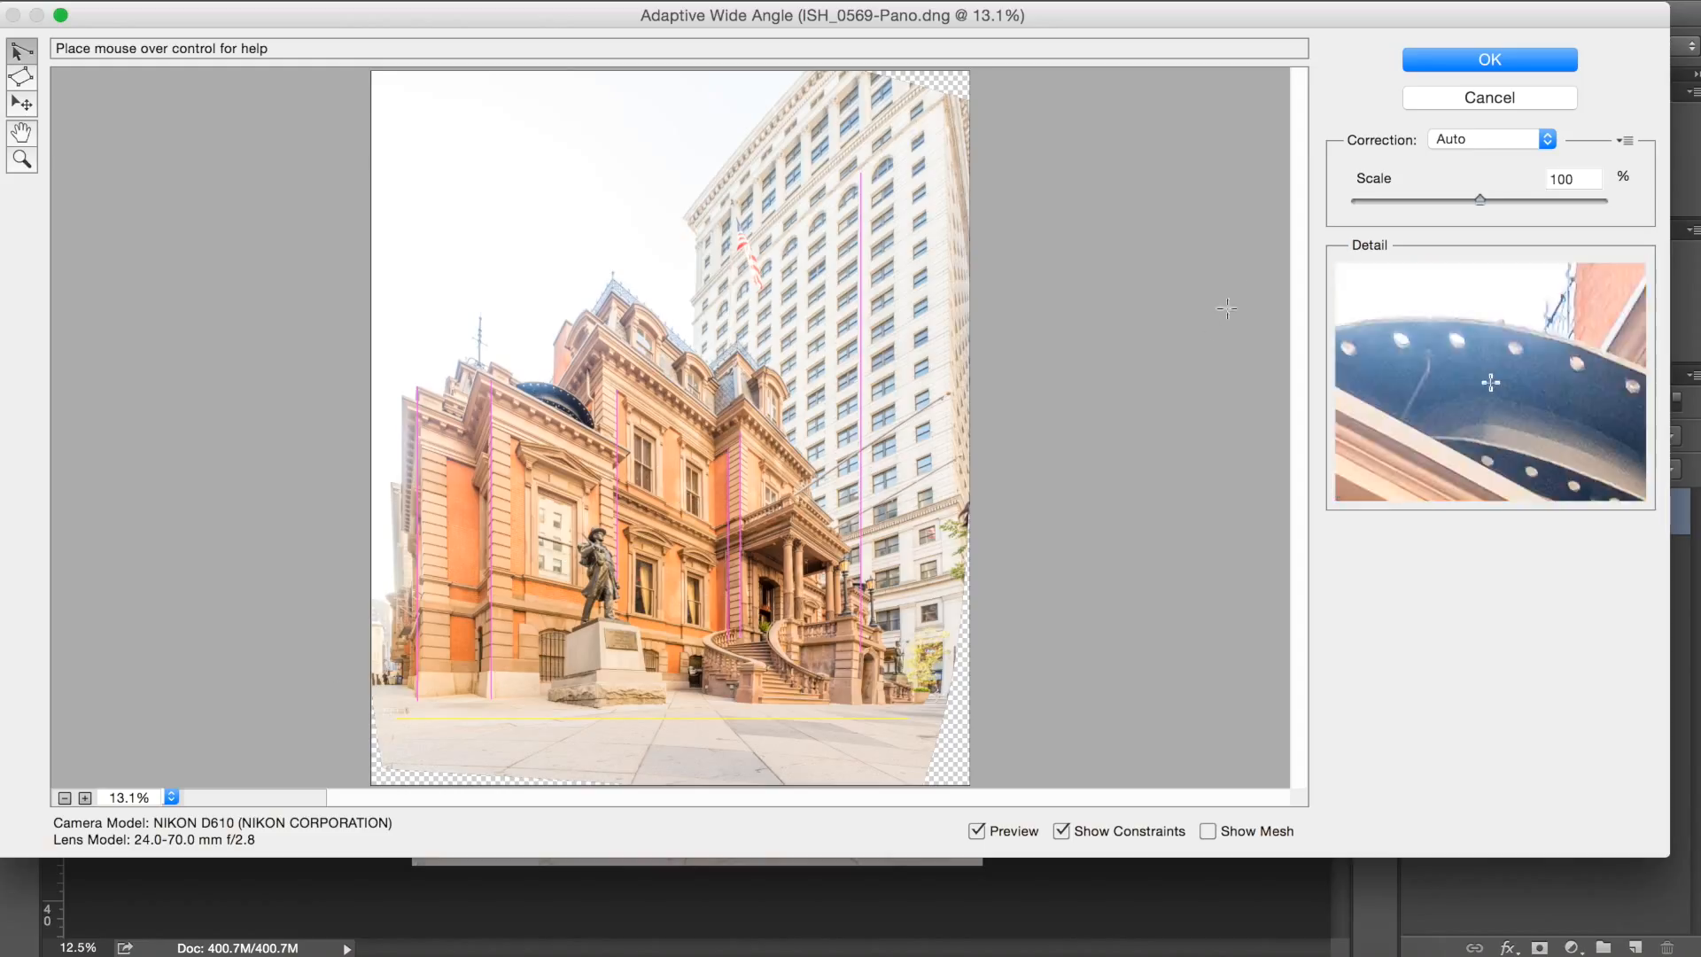
click(1471, 98)
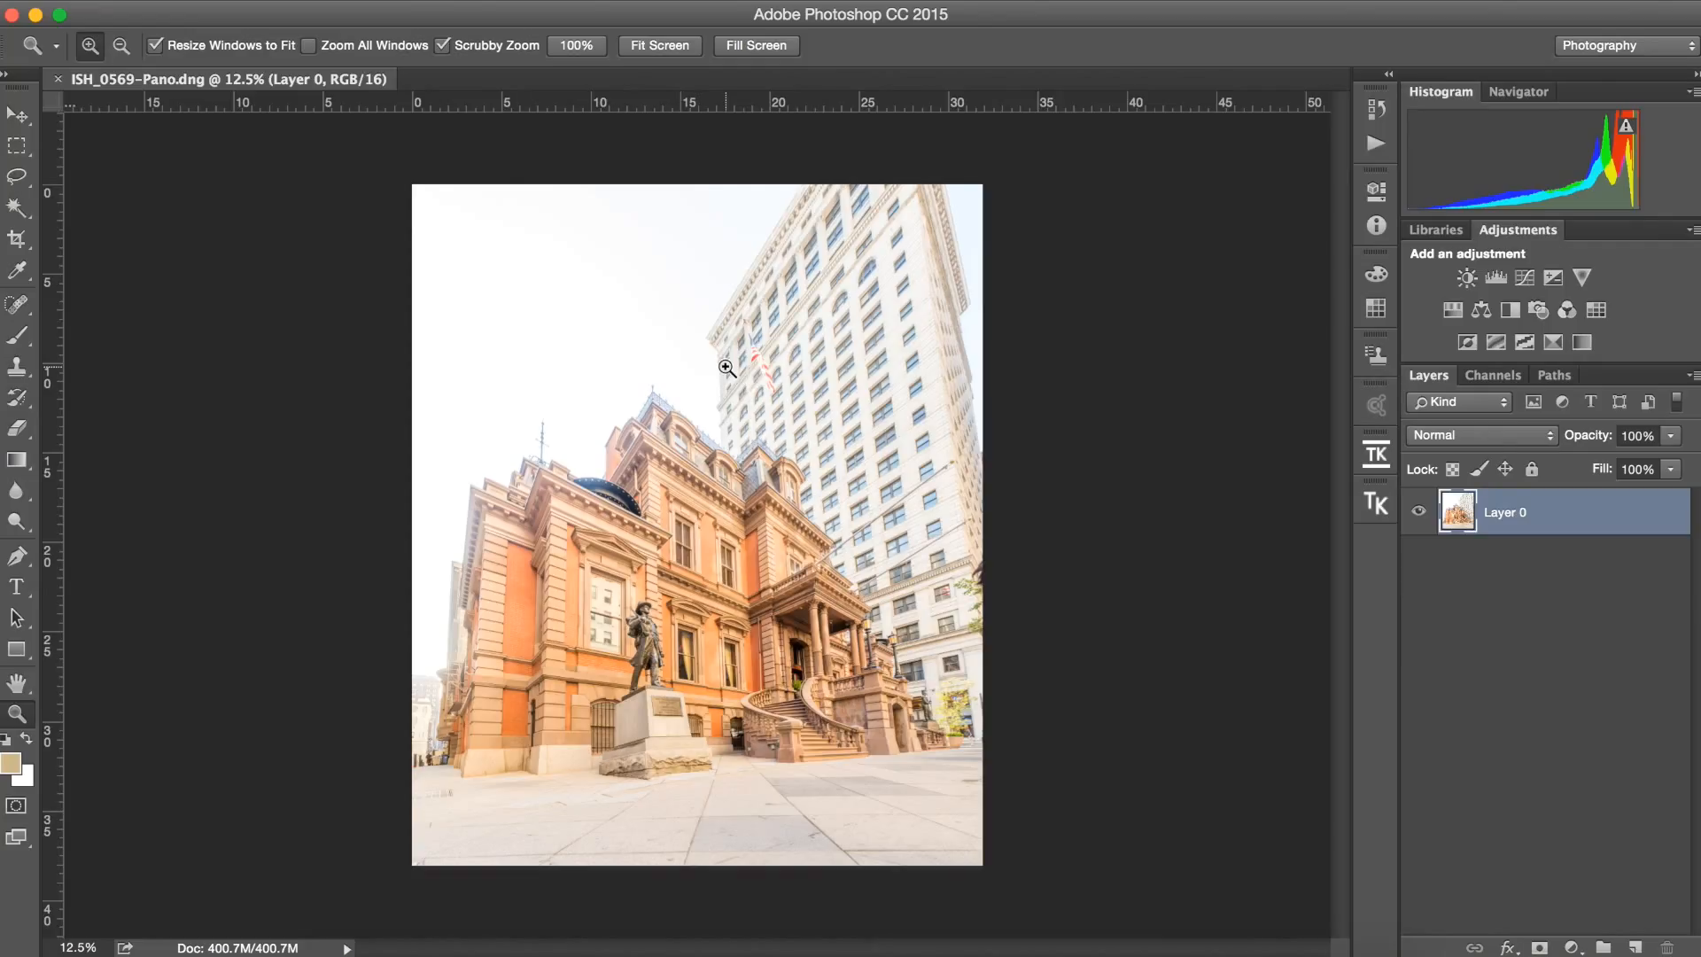
Warp the panorama layer, pulling its upper-left corner outward and down and bending the sky area and left edge
key(super+t)
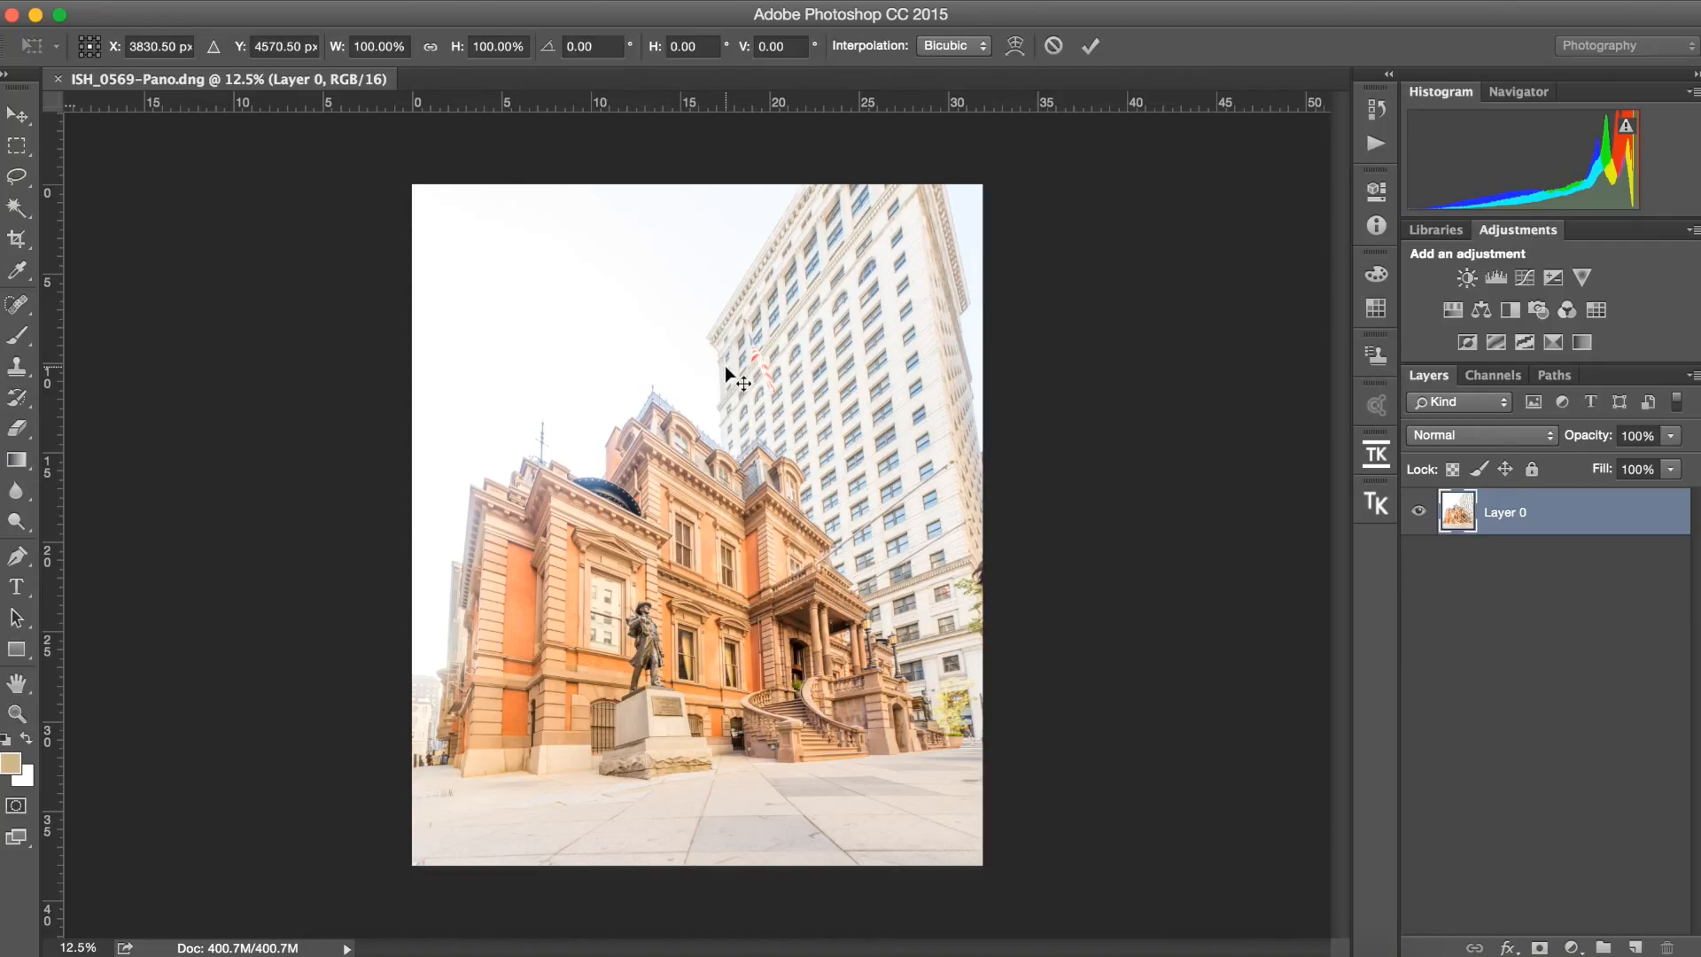
click(256, 1)
click(256, 1)
click(256, 1)
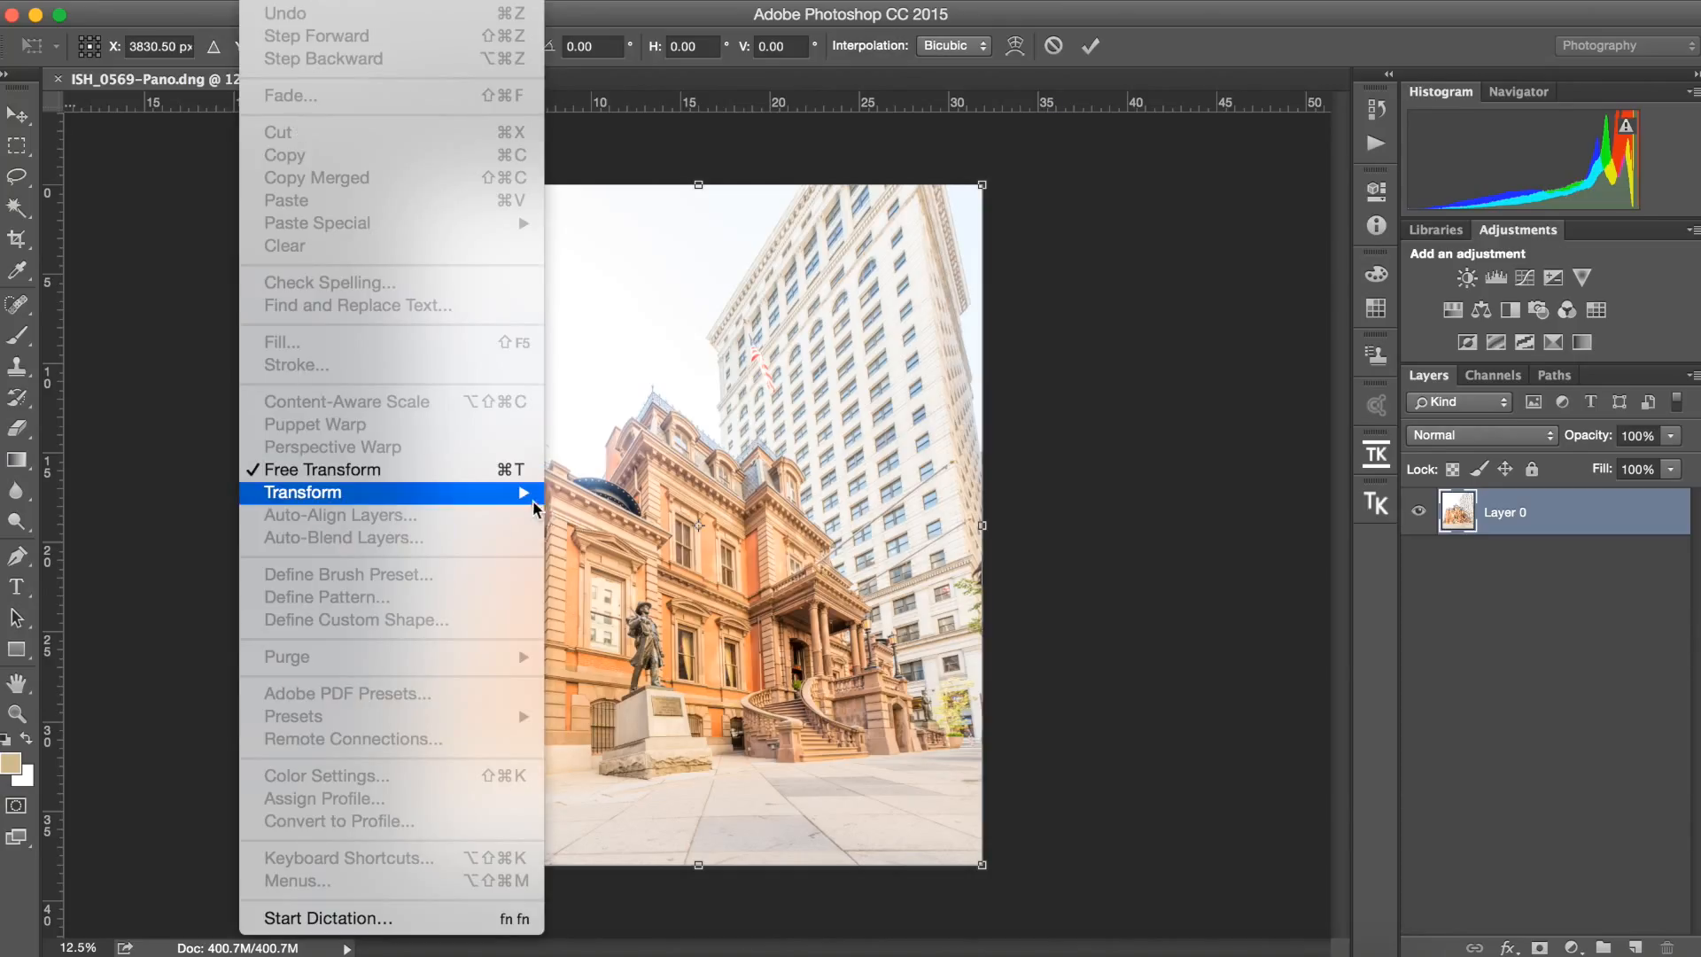
mouse_move(534, 502)
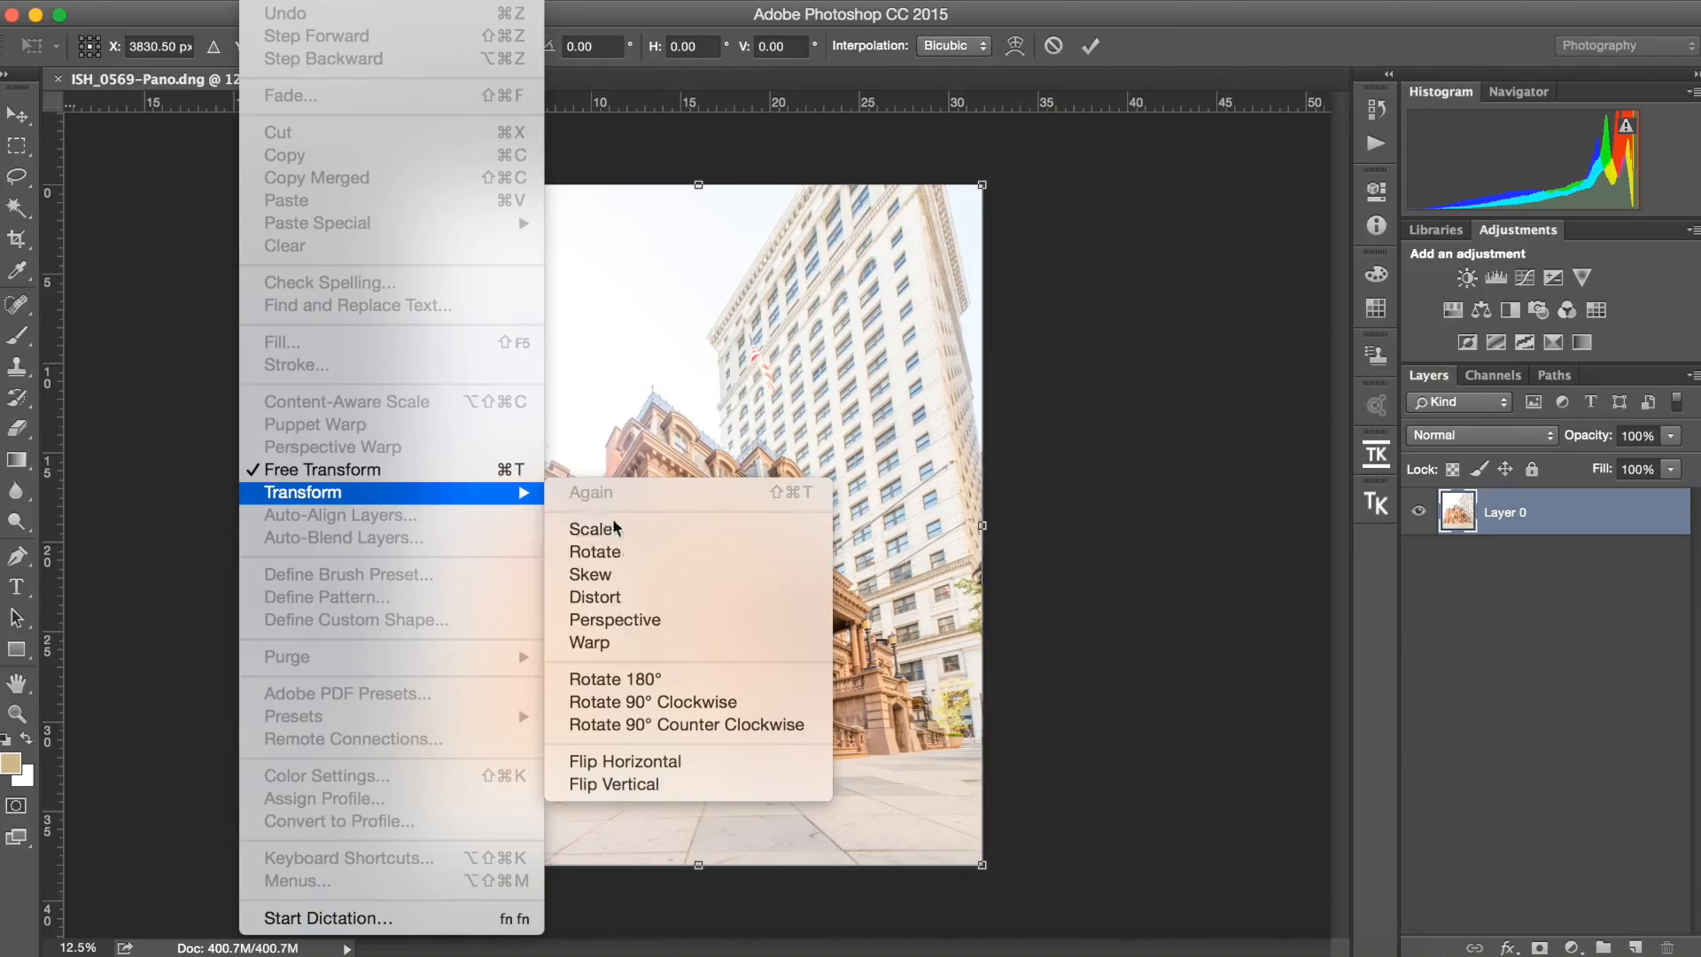
click(611, 643)
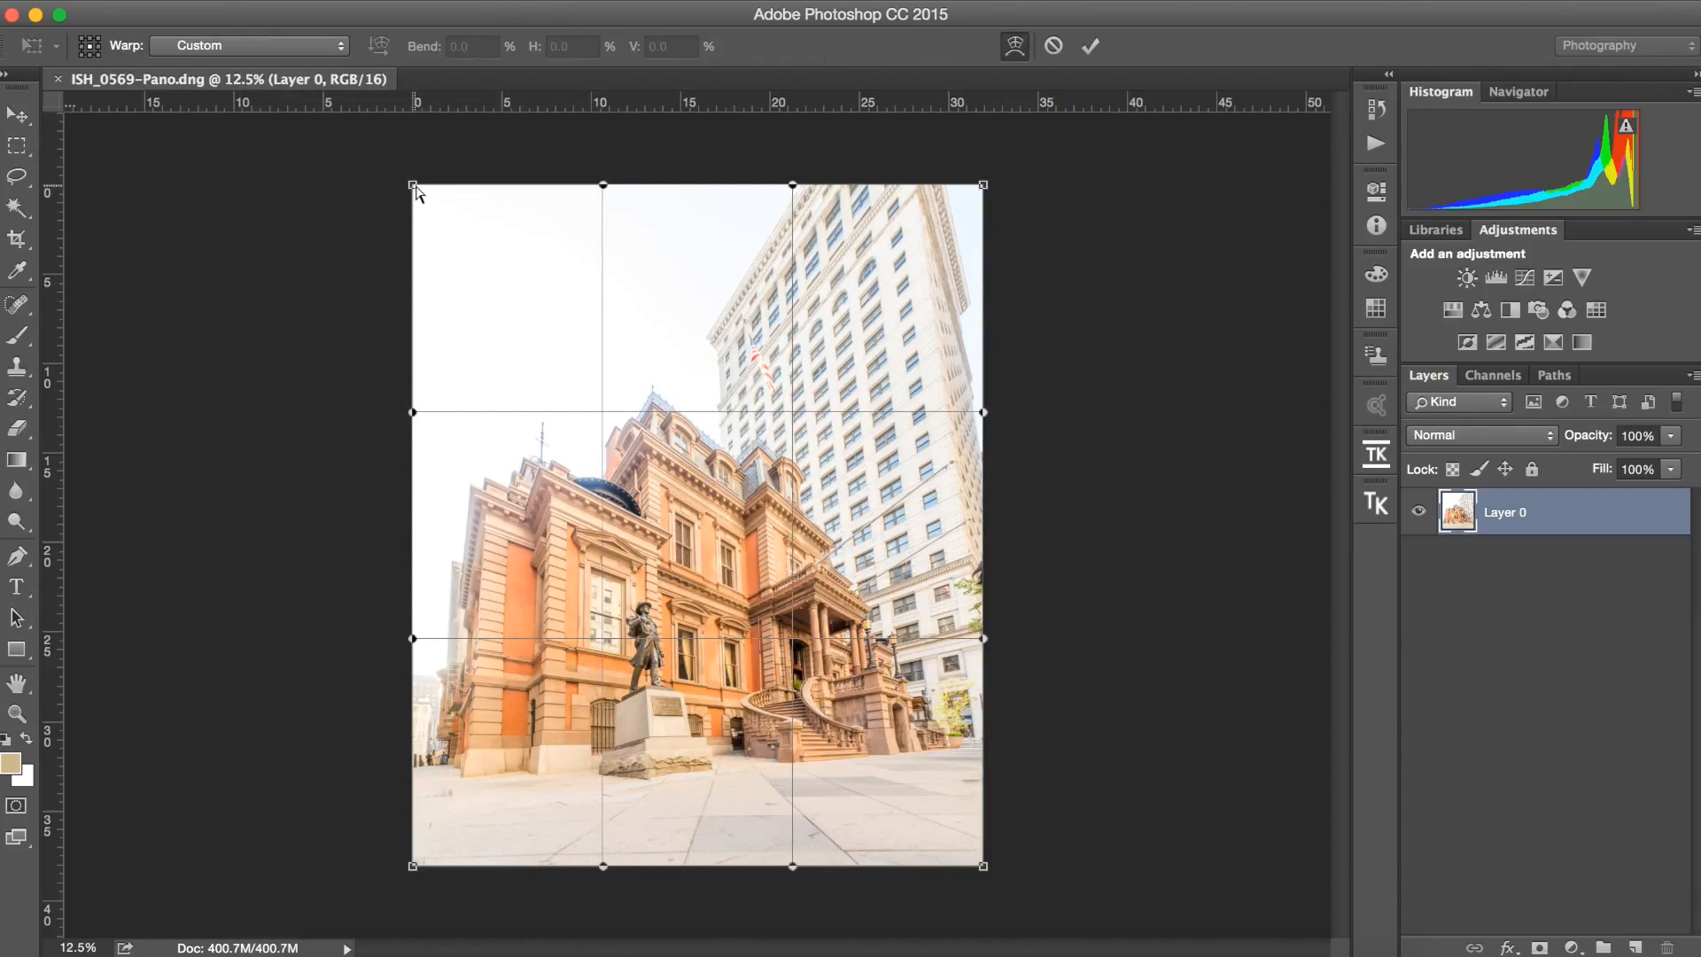
drag(412, 186, 376, 225)
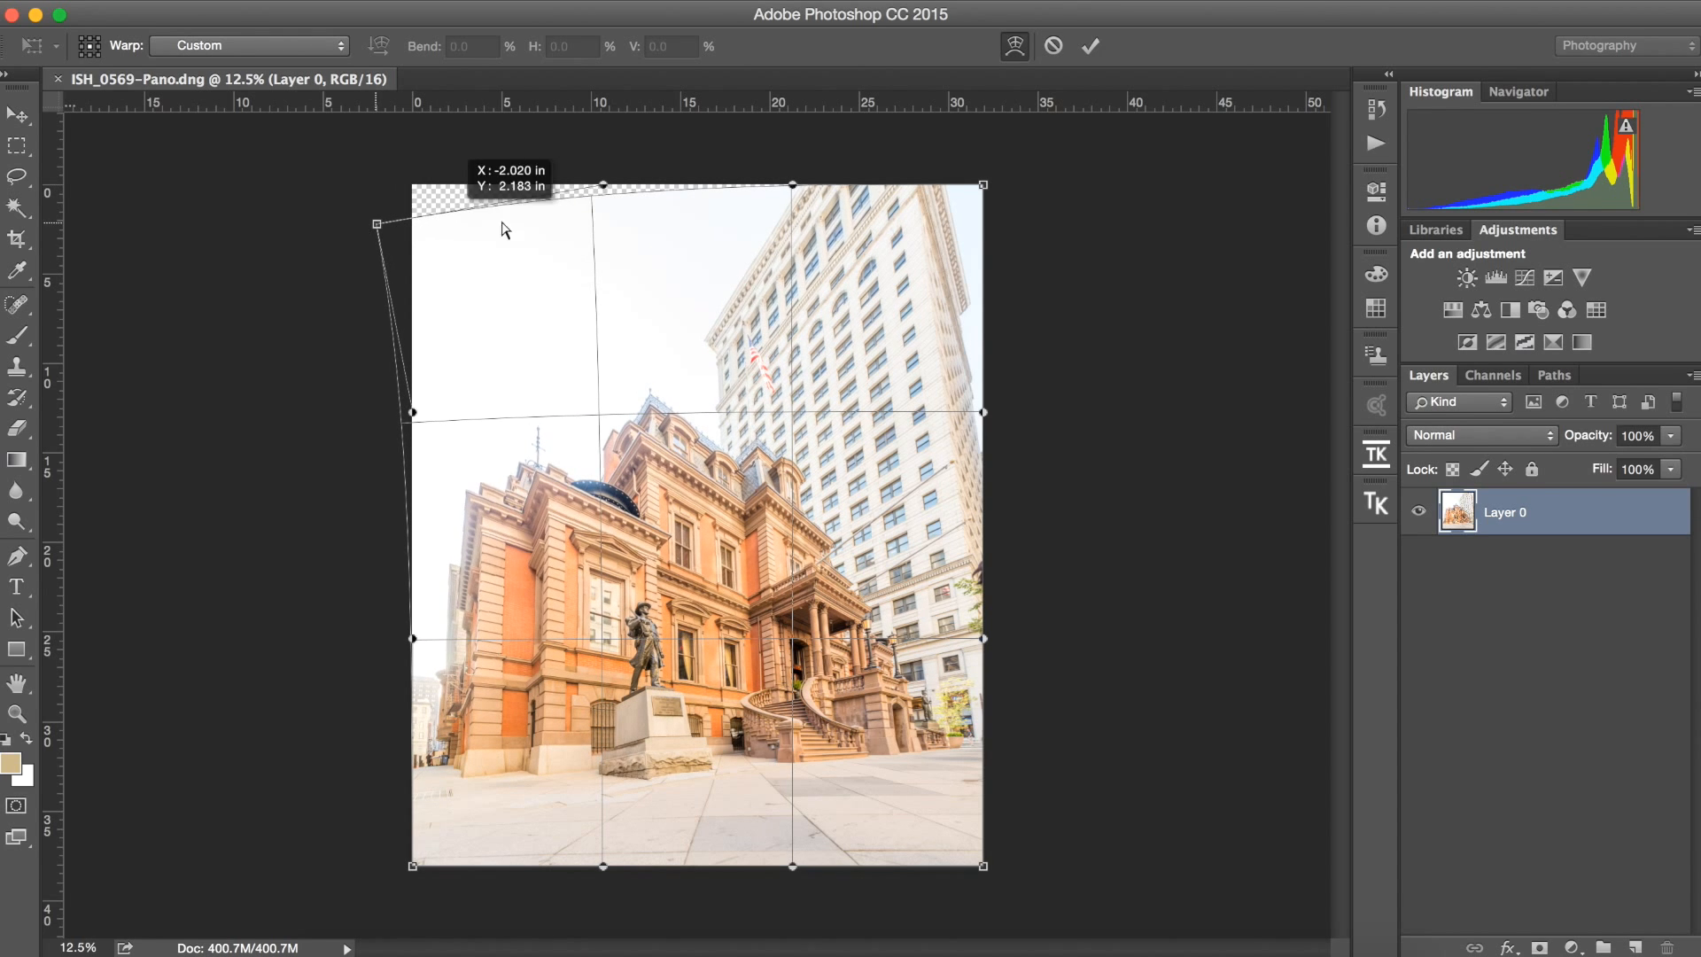
drag(602, 185, 586, 294)
mouse_move(618, 457)
mouse_down()
mouse_move(613, 500)
mouse_move(624, 474)
mouse_up()
mouse_move(413, 640)
mouse_down()
mouse_move(387, 640)
mouse_move(416, 647)
mouse_up()
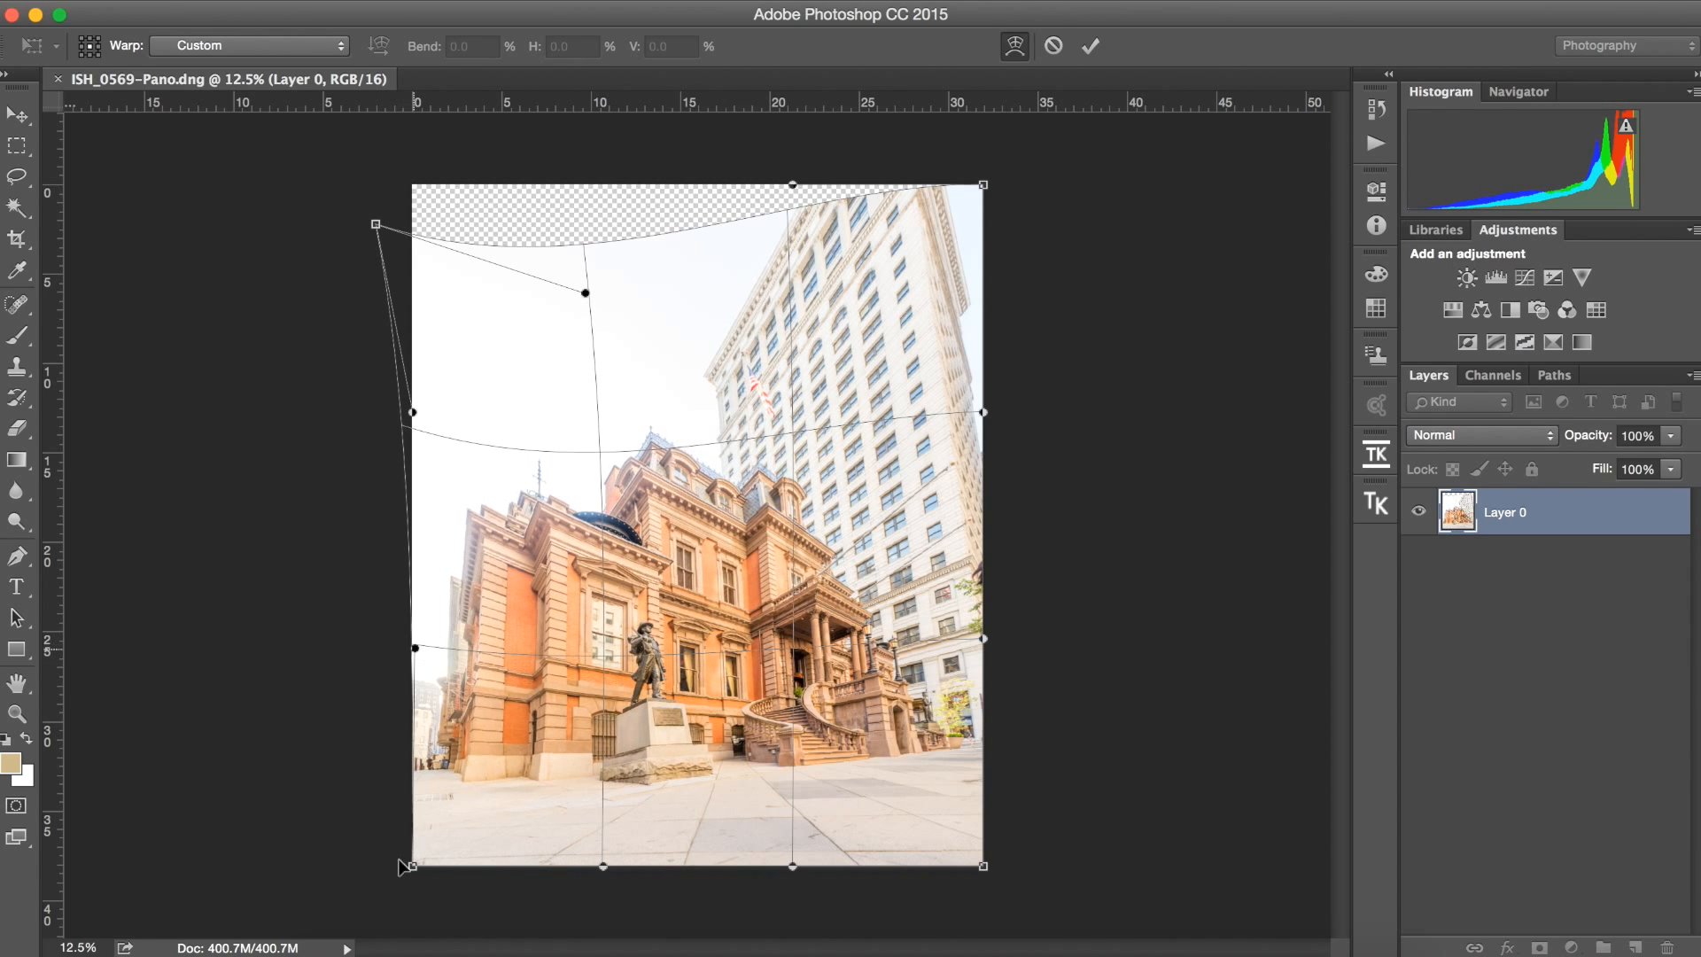
Try warping the lower-left corner and bottom edge inward and the upper right edge outward, and discard the warp
drag(413, 866, 428, 860)
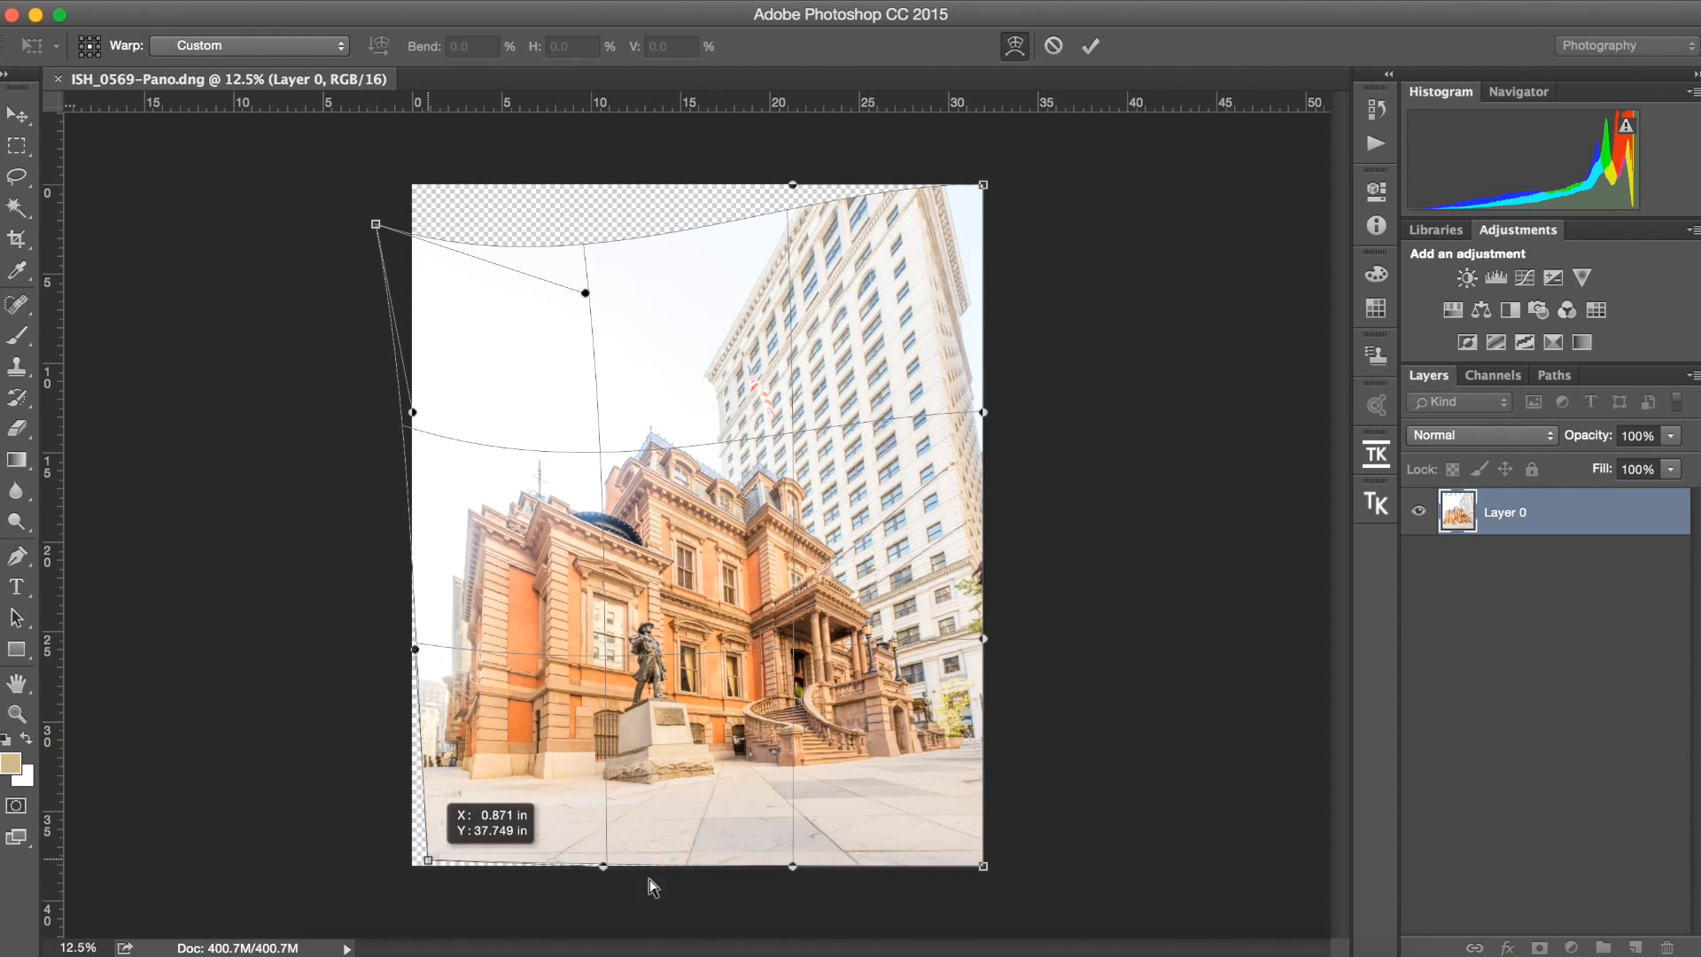
drag(604, 867, 610, 843)
drag(793, 865, 790, 843)
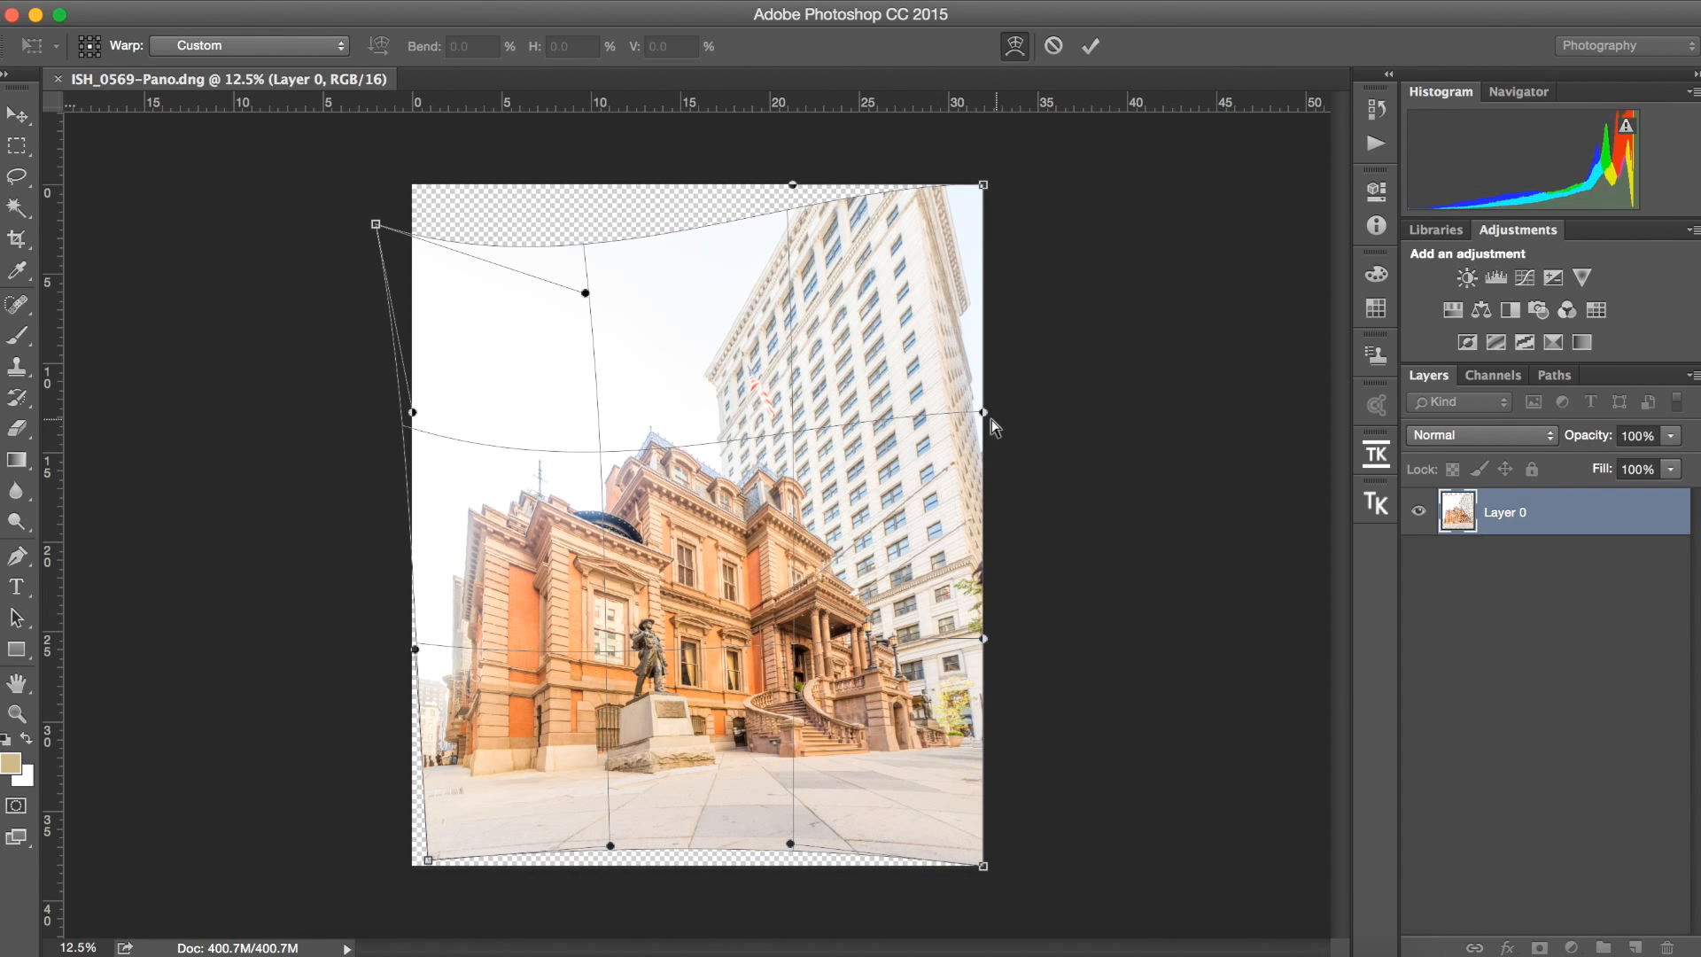
drag(983, 412, 1000, 377)
drag(693, 427, 686, 466)
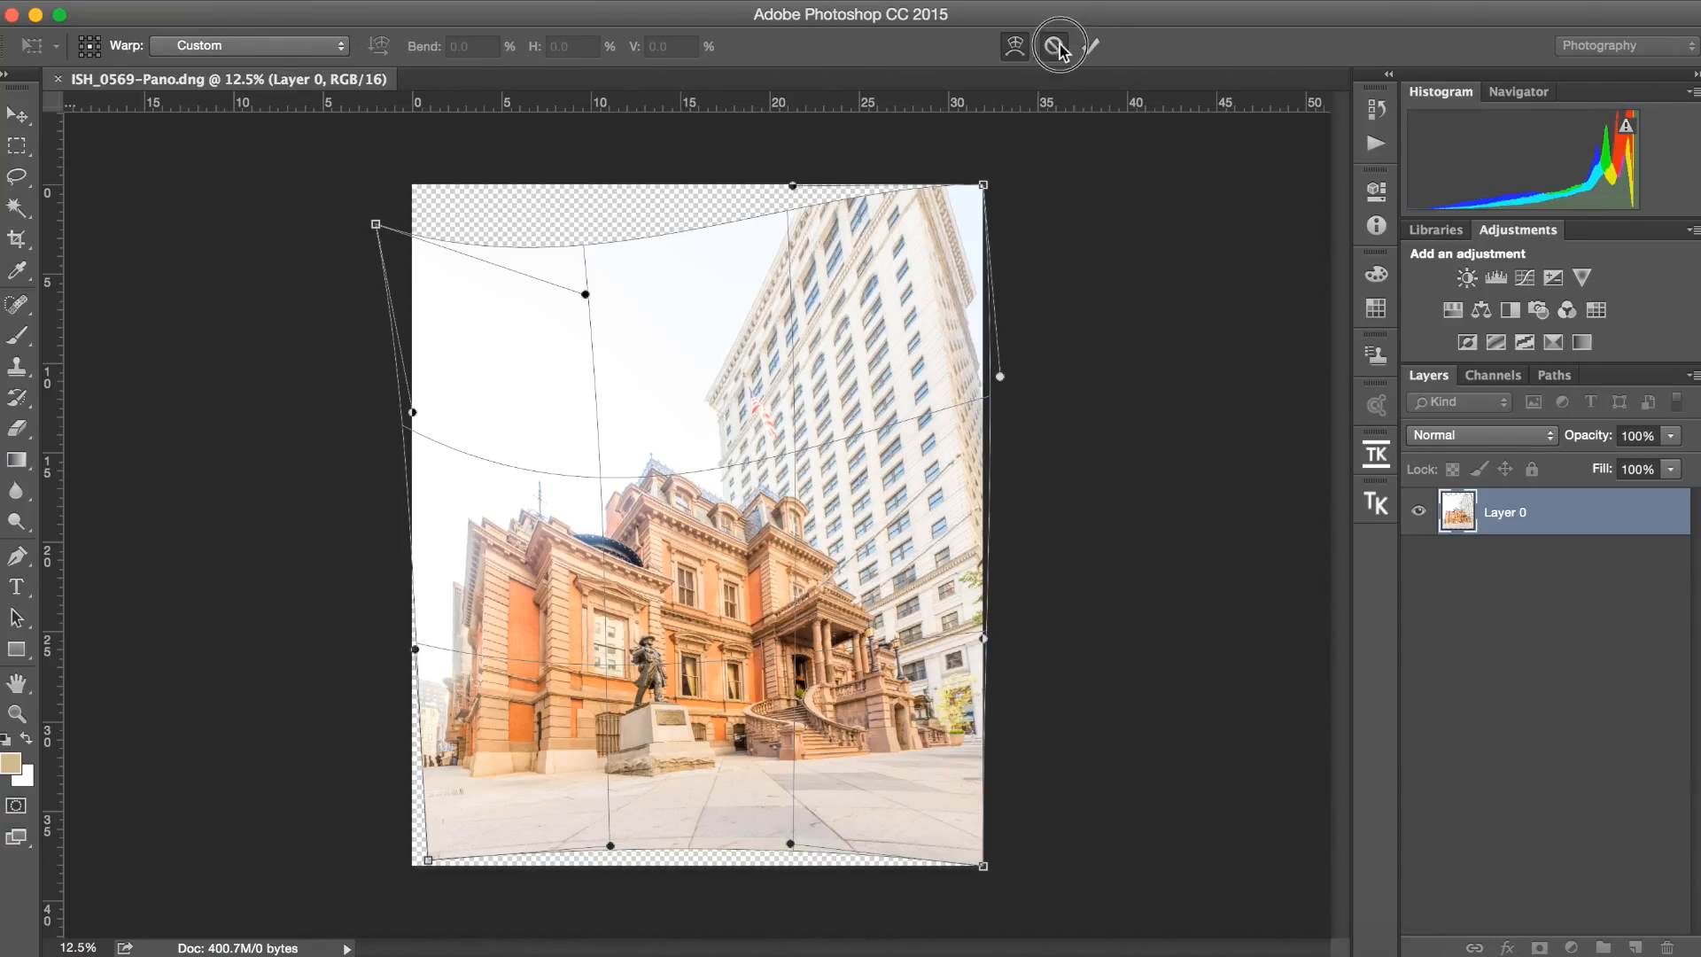
click(1090, 45)
key(z)
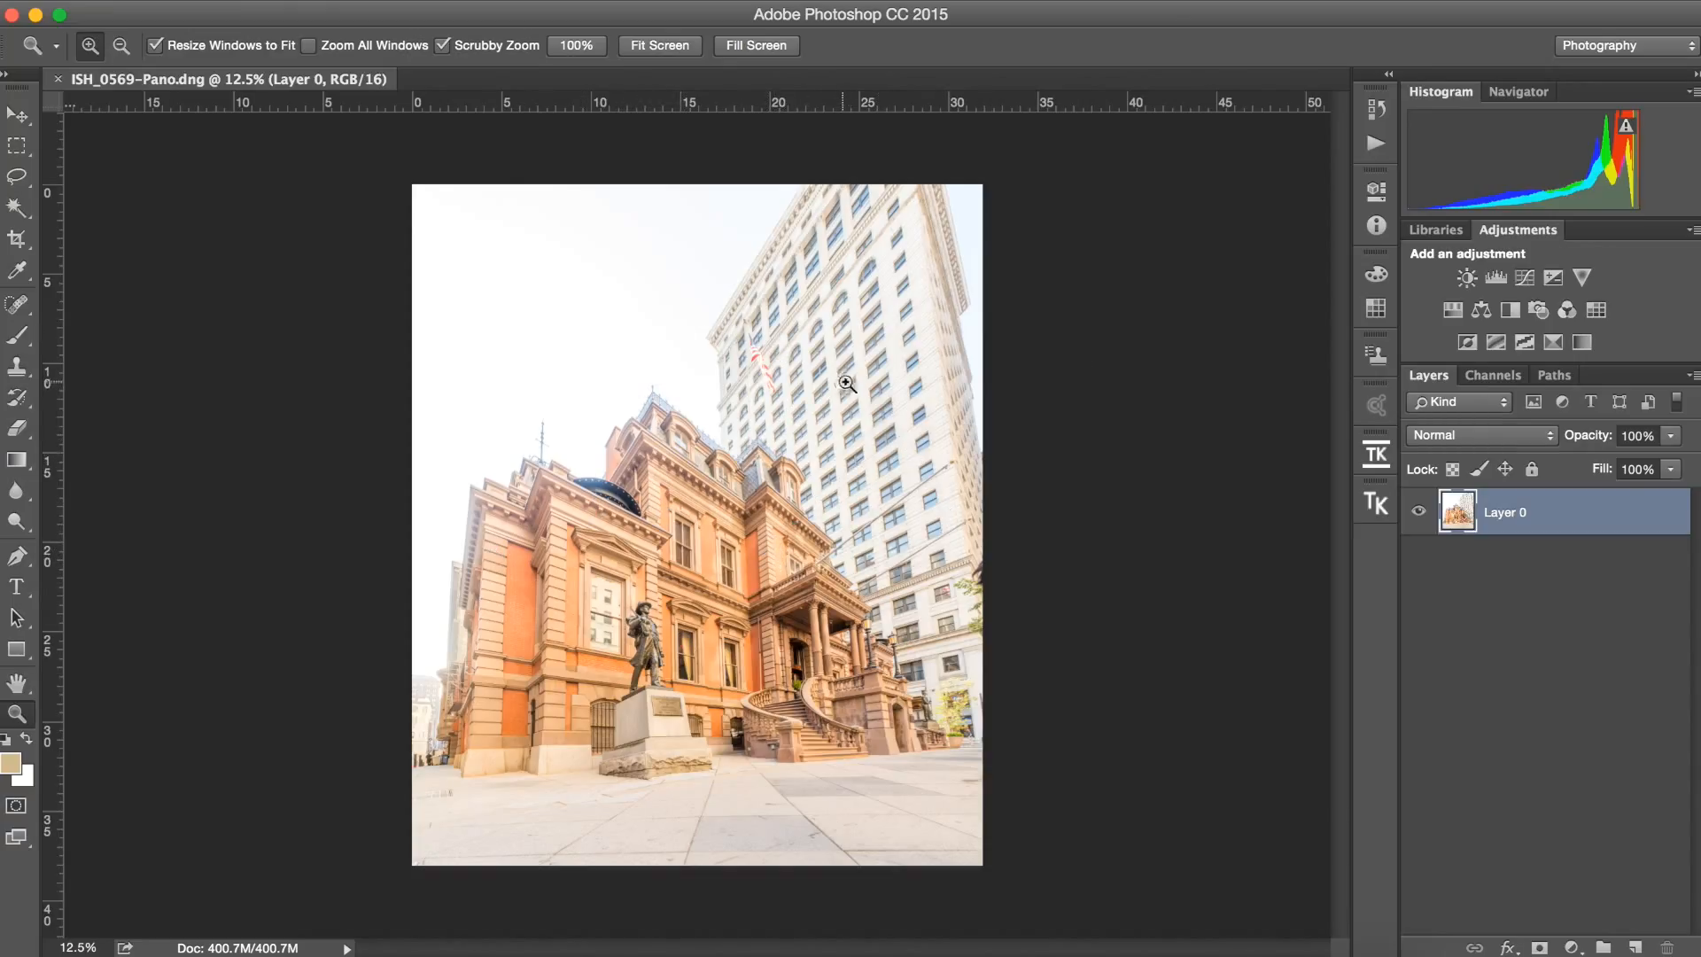
Close the panorama document with its changes saved and switch to Adobe Lightroom
click(59, 80)
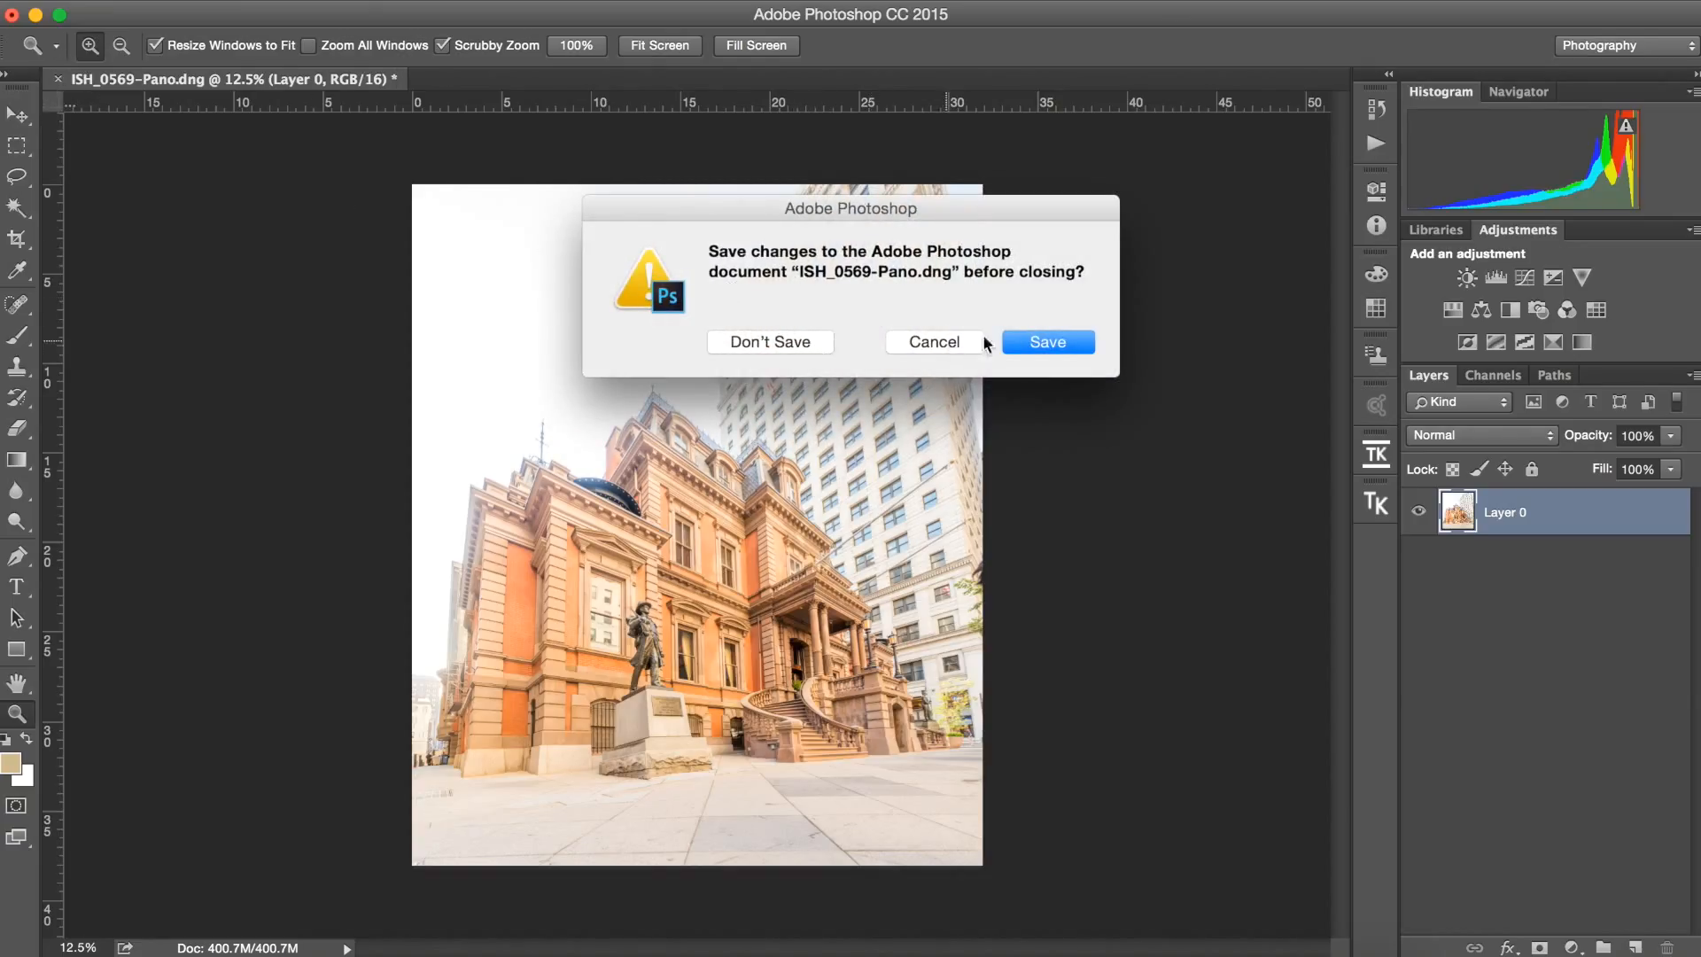
click(1028, 344)
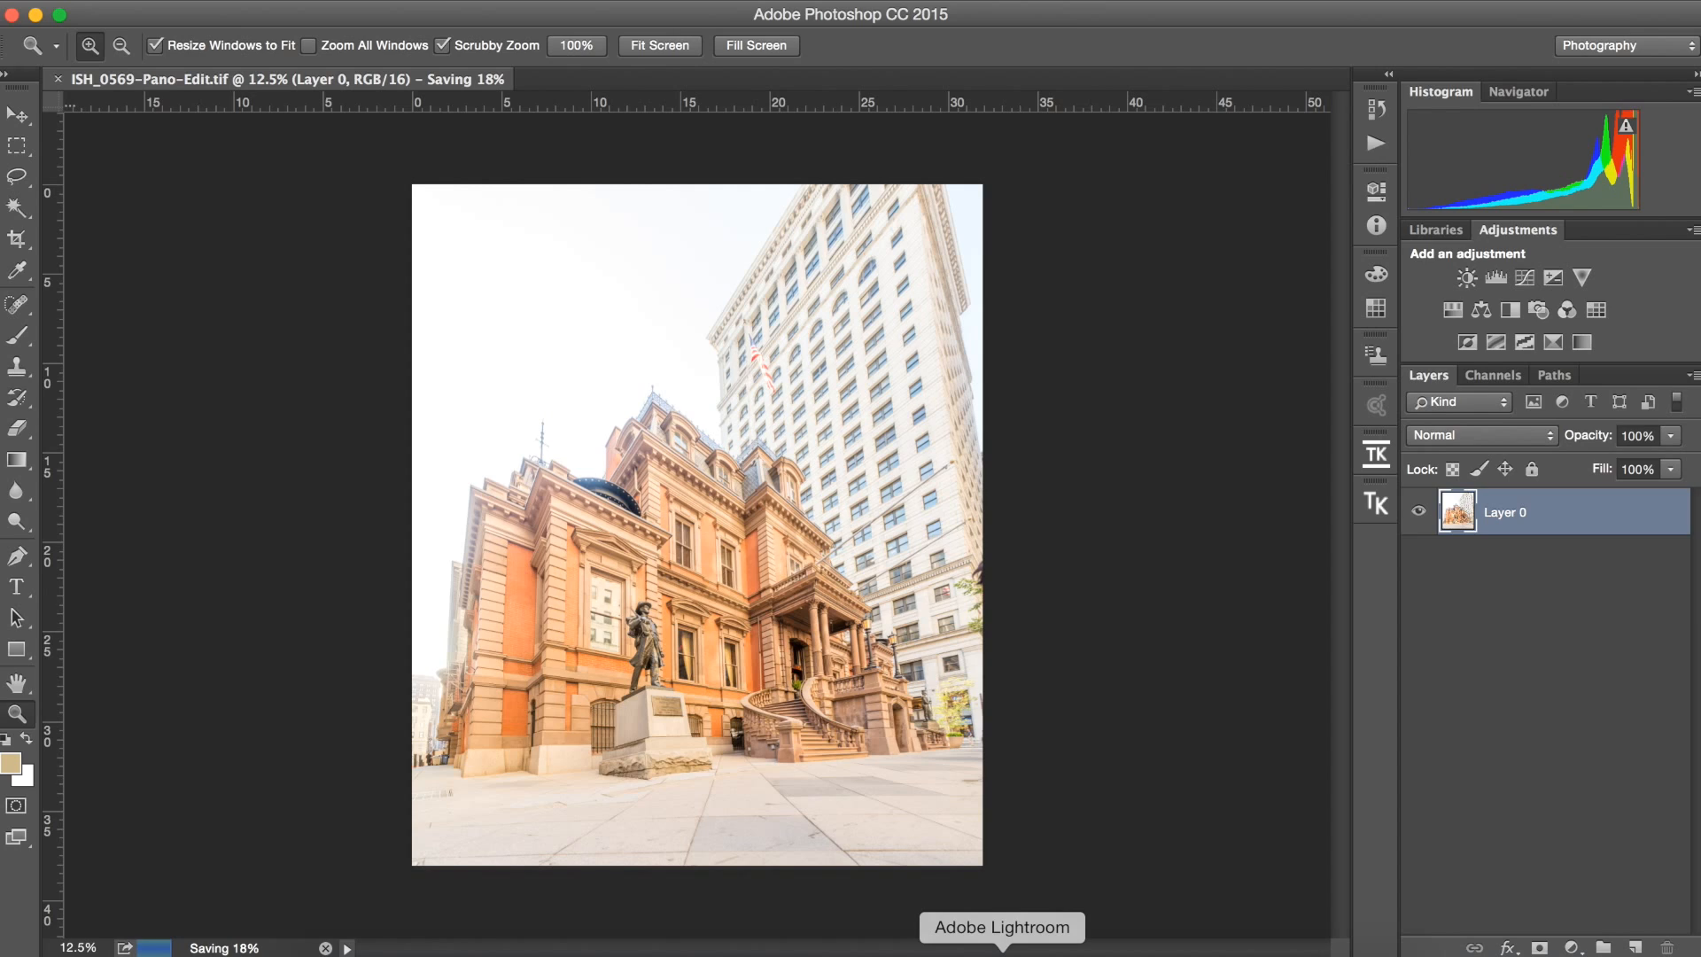
click(1001, 952)
click(1055, 952)
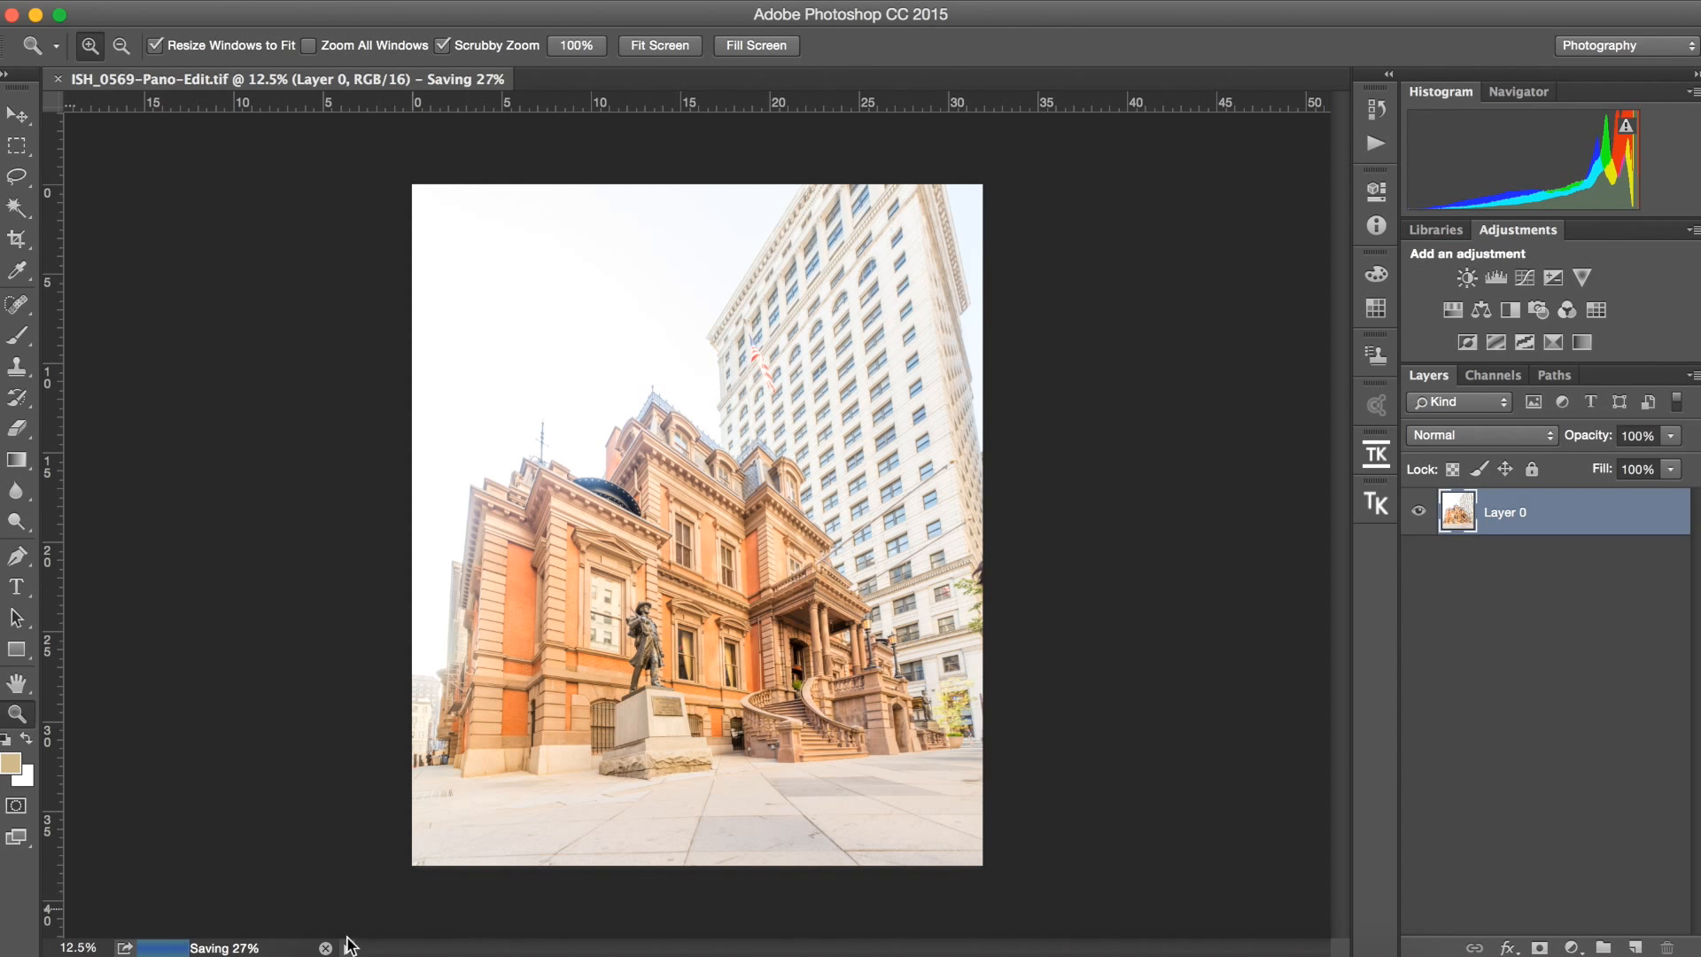
click(1002, 952)
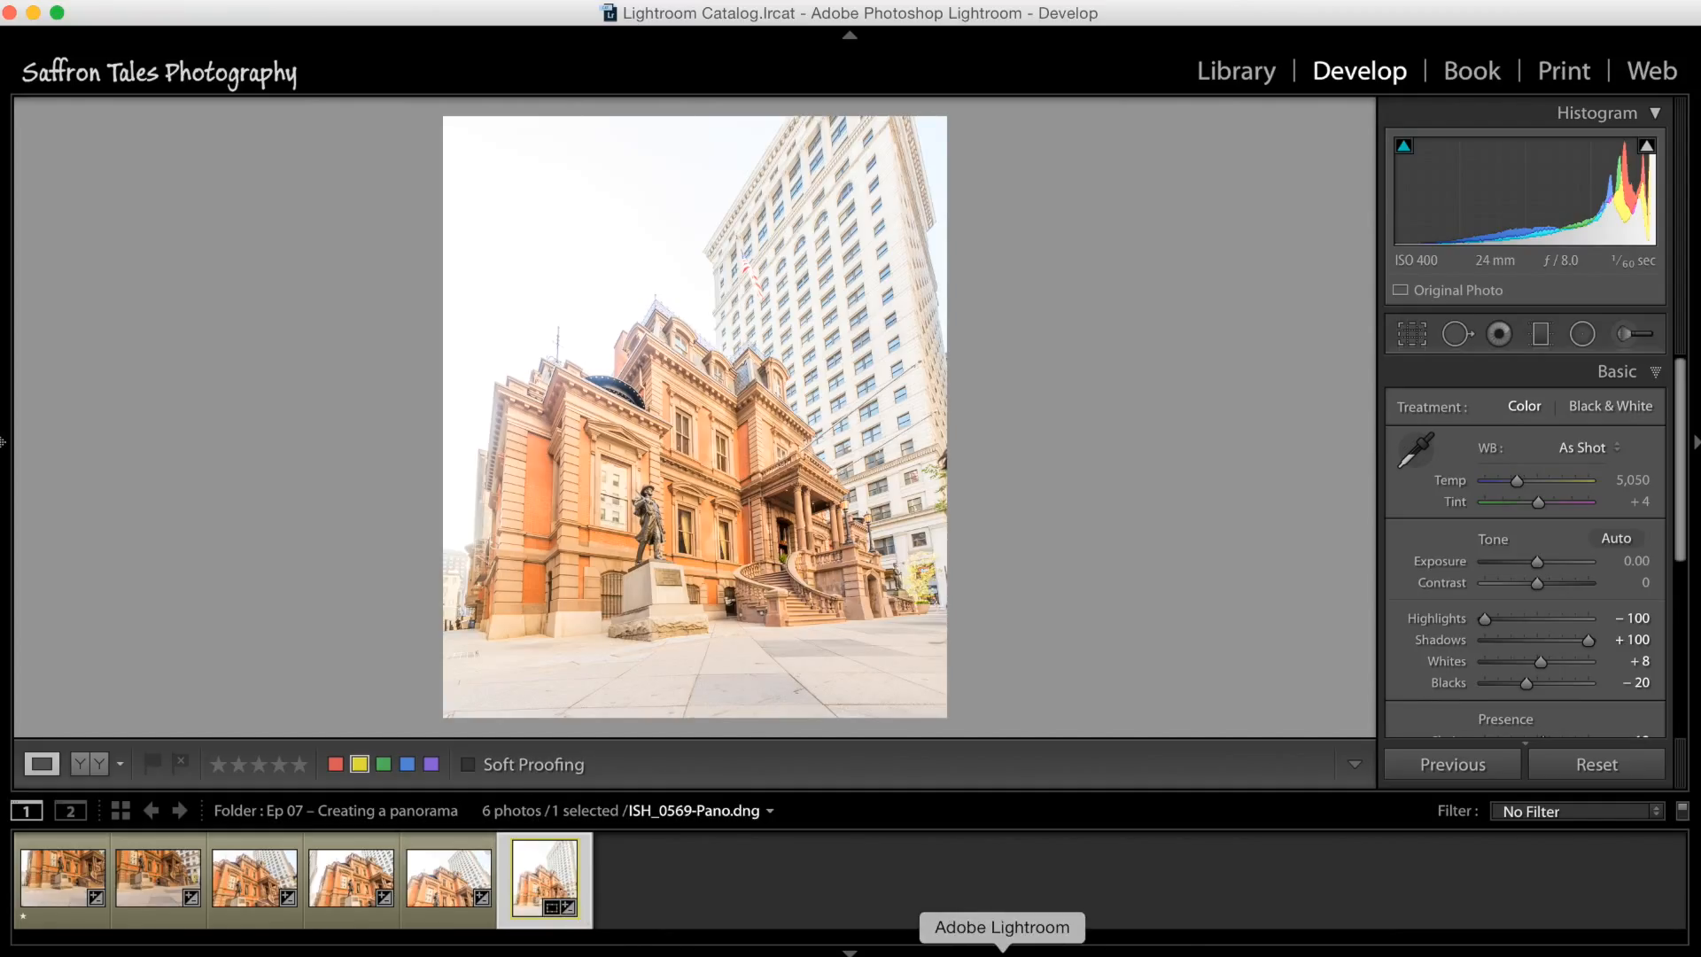
click(1069, 953)
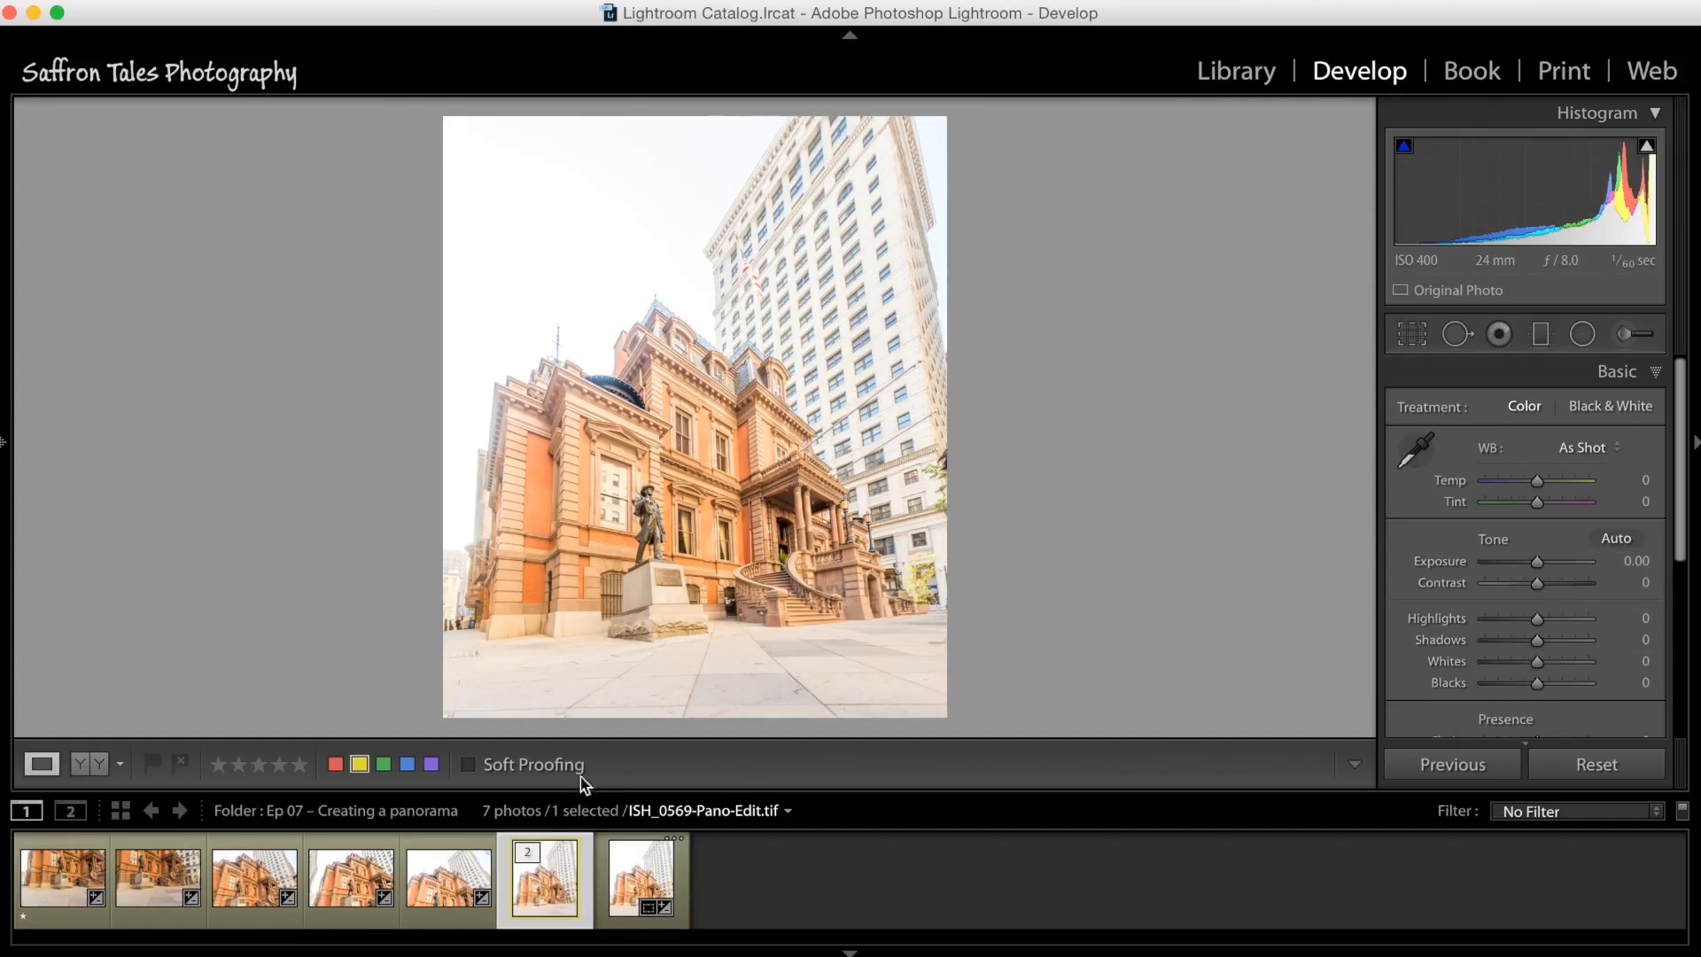
Compare a source photo, the merged ISH_0569-Pano.dng and the edited ISH_0569-Pano-Edit.tif by viewing them in turn
click(353, 886)
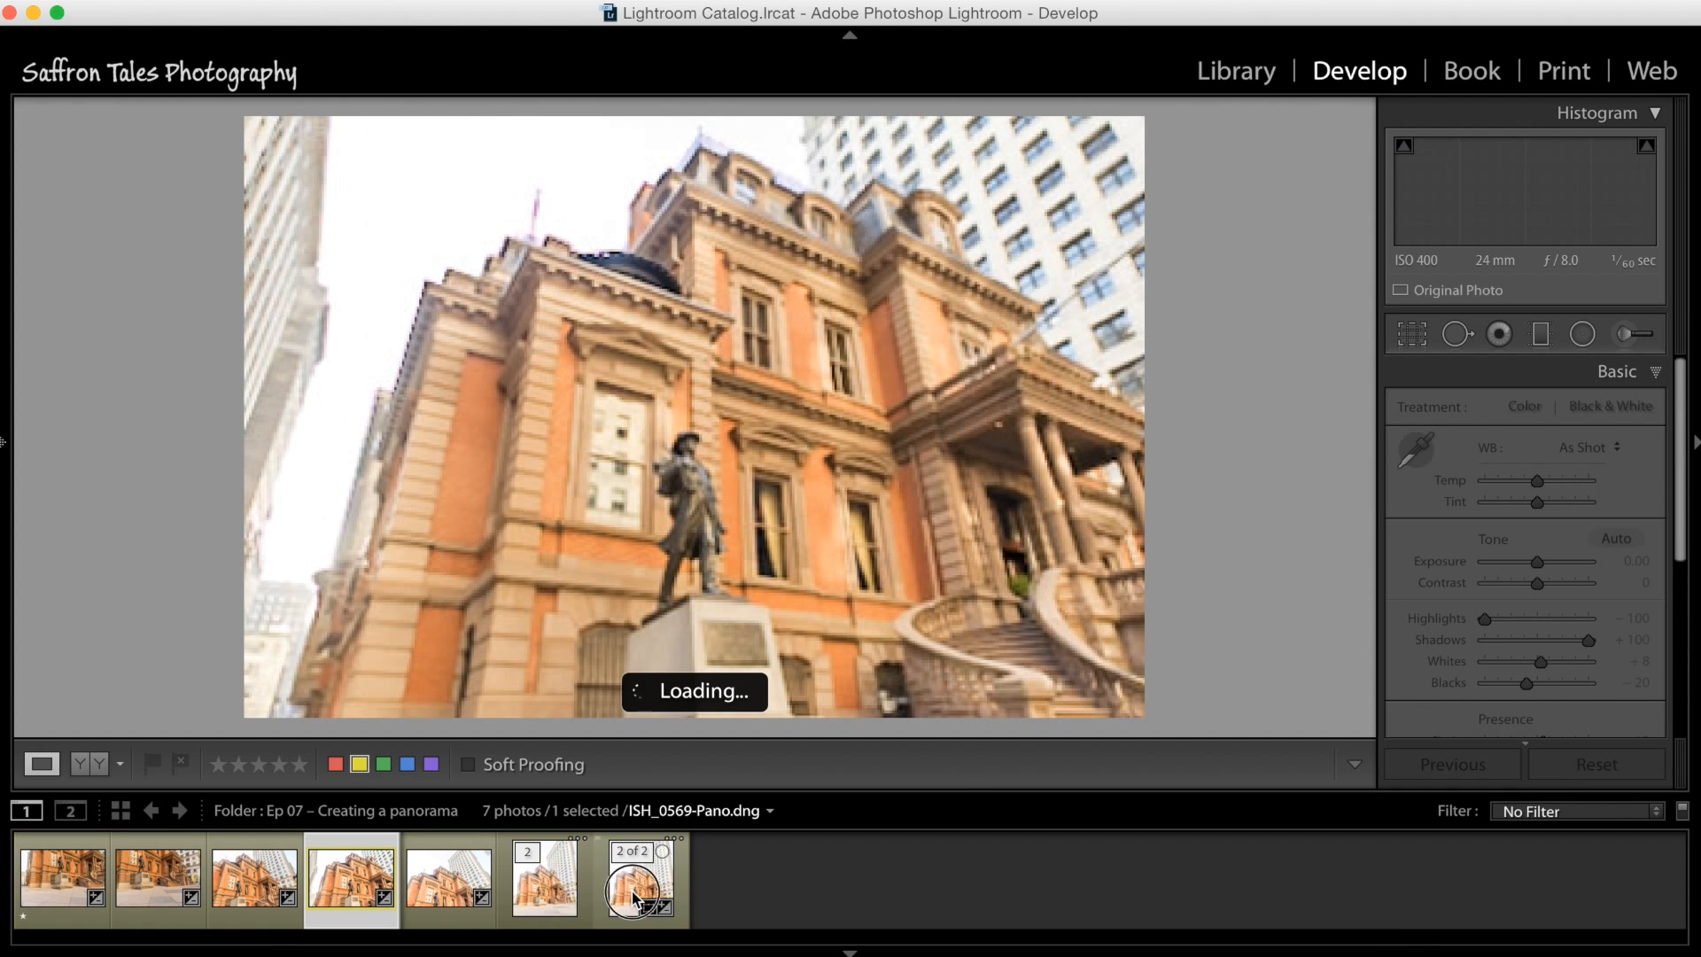
click(649, 890)
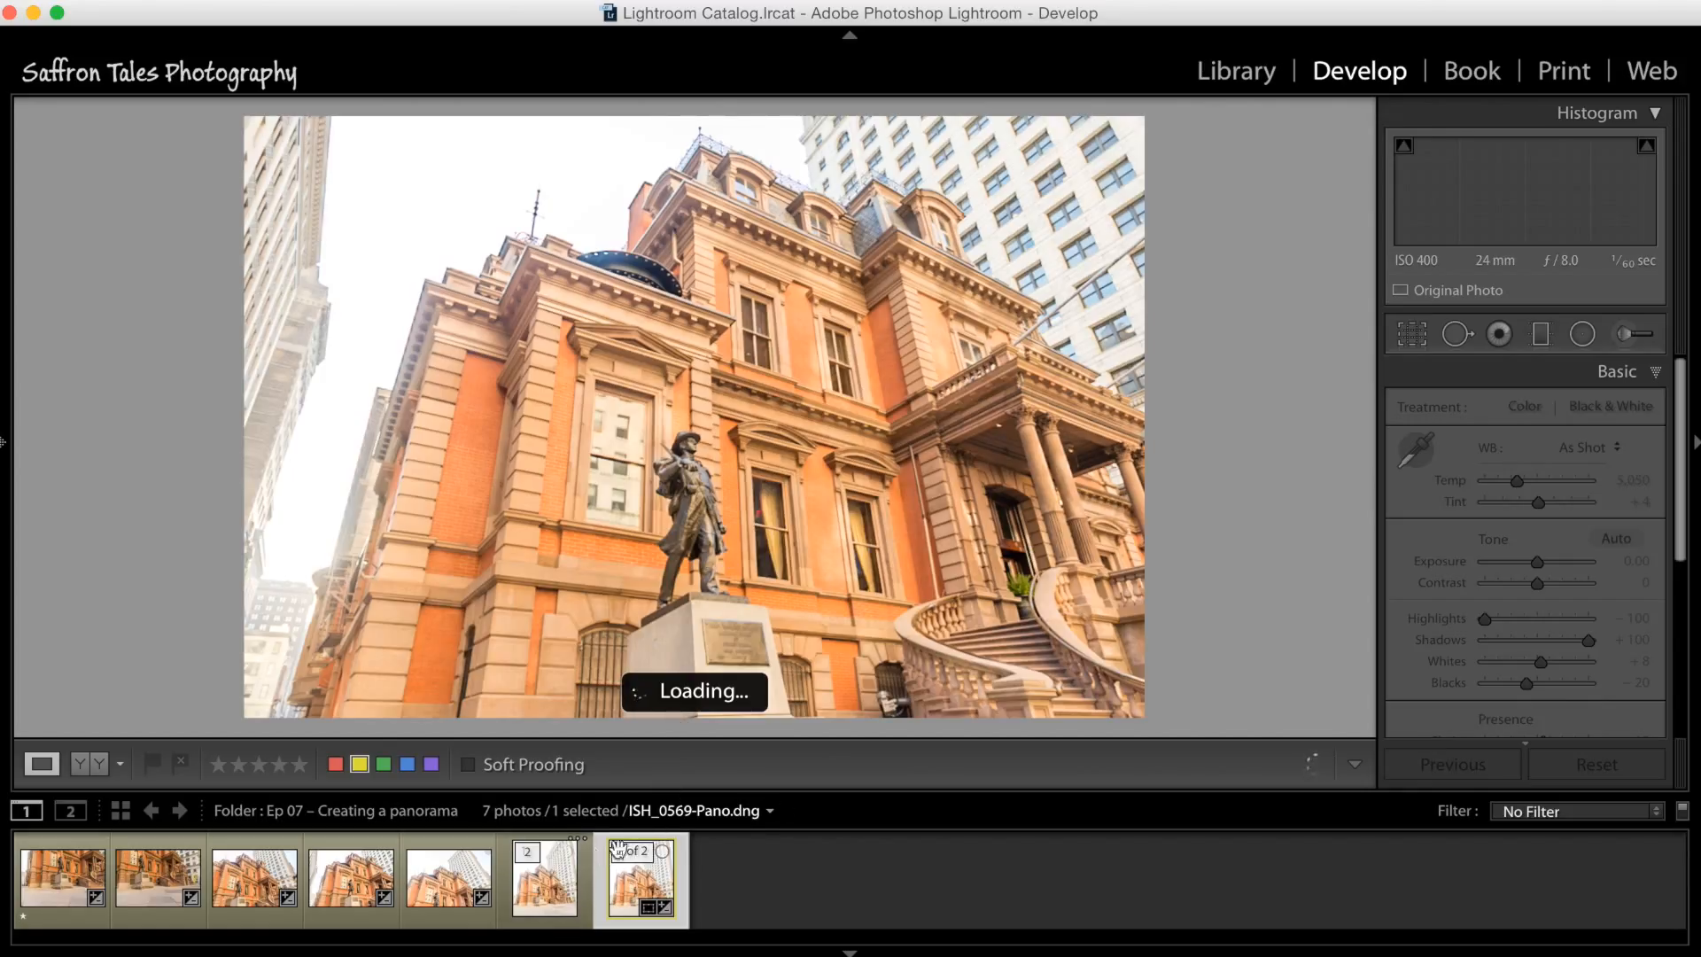
click(562, 886)
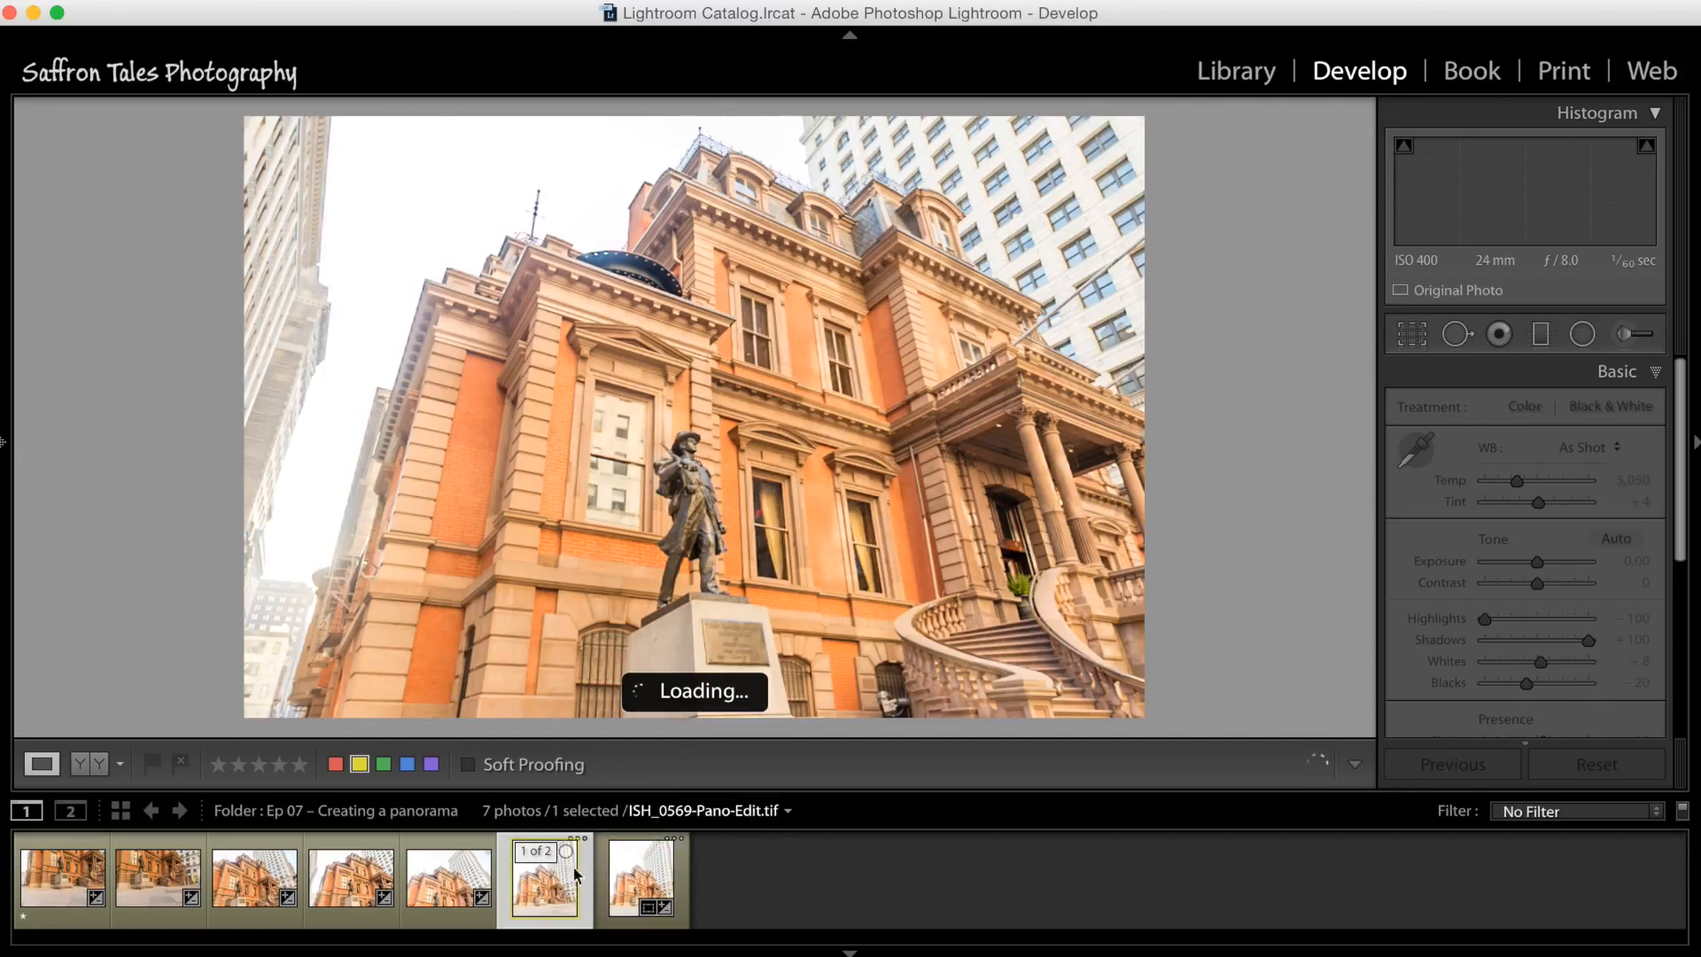